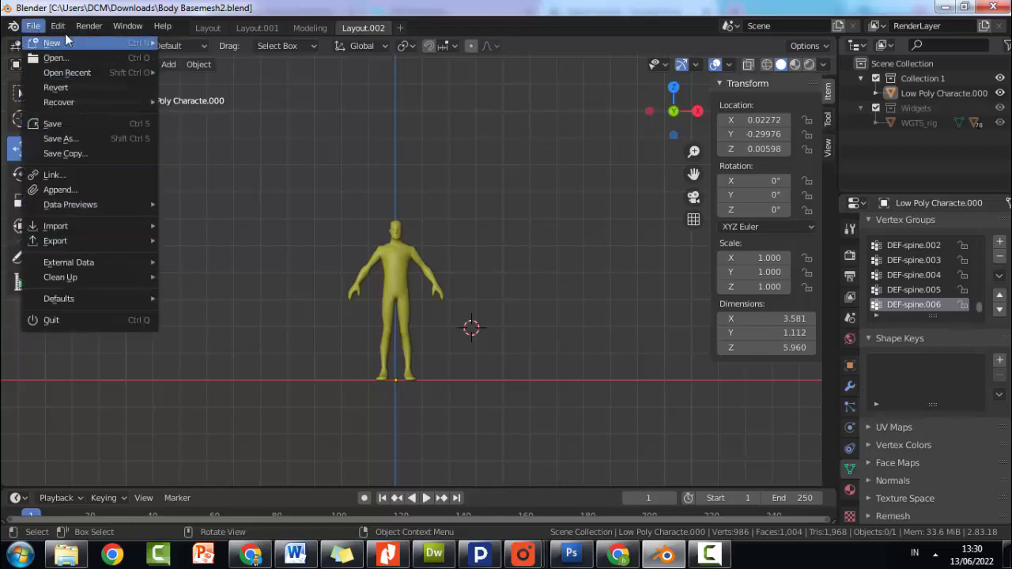
- Check the Emulate Numpad option in the input preferences
{"action": "mouse_move", "coordinate": [59, 30]}
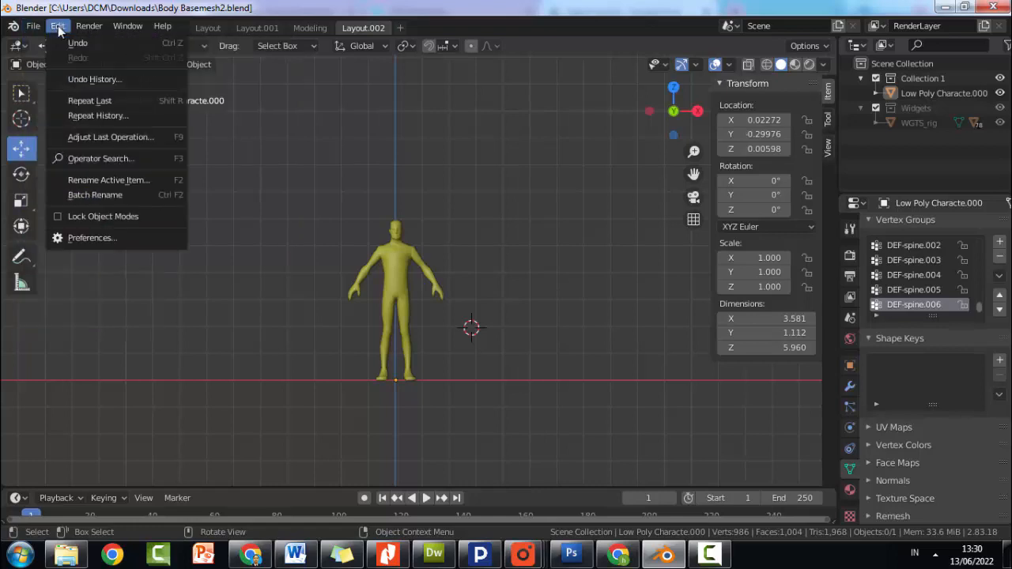
{"action": "left_click", "coordinate": [108, 237]}
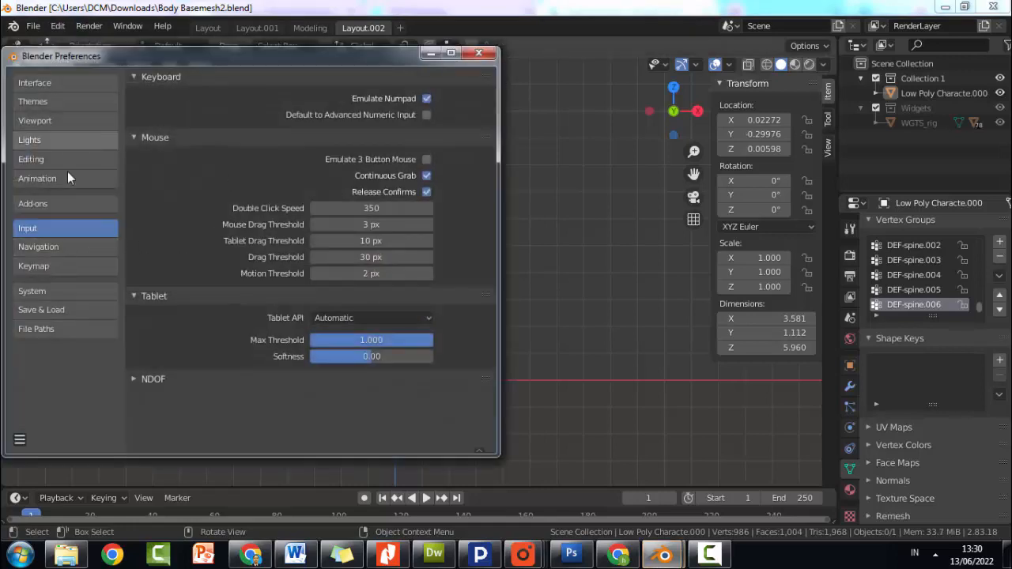
{"action": "left_click", "coordinate": [427, 99]}
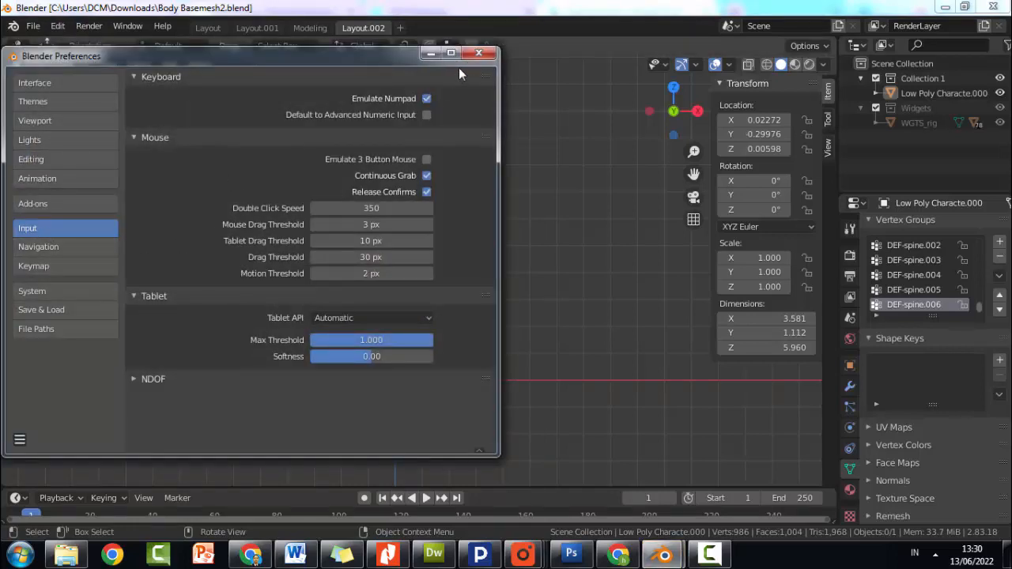
{"action": "left_click", "coordinate": [479, 53]}
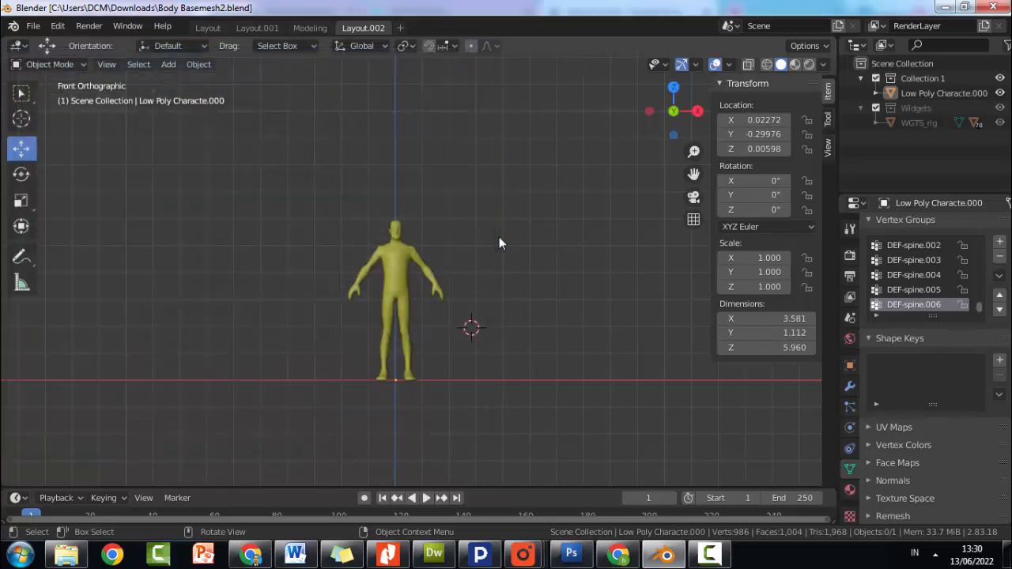
- Examine the character from side and top viewpoints in orthographic and perspective projection, and return to the front view
{"action": "key", "text": "2"}
{"action": "key", "text": "3"}
{"action": "key", "text": "4"}
{"action": "key", "text": "5"}
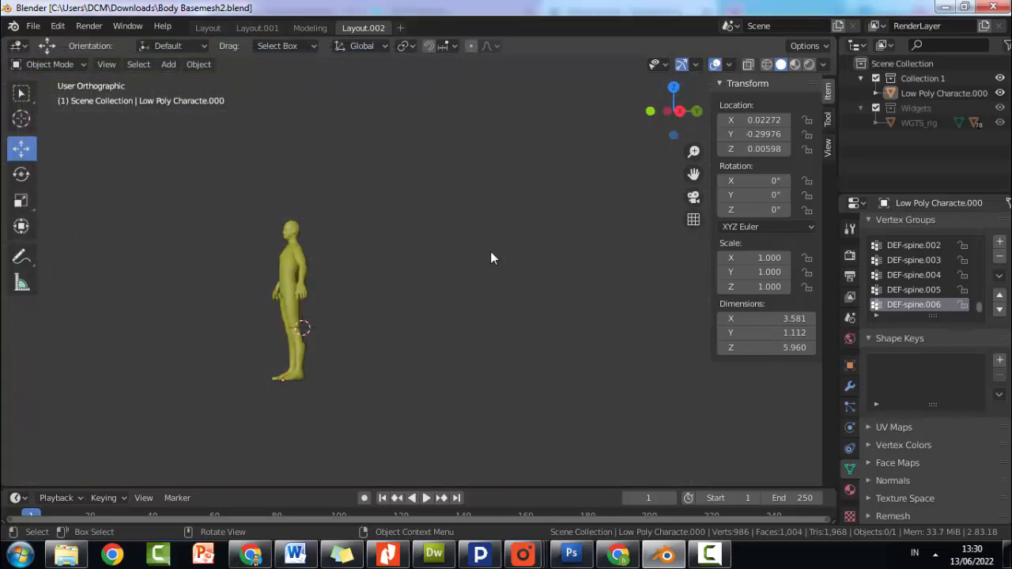
{"action": "key", "text": "5"}
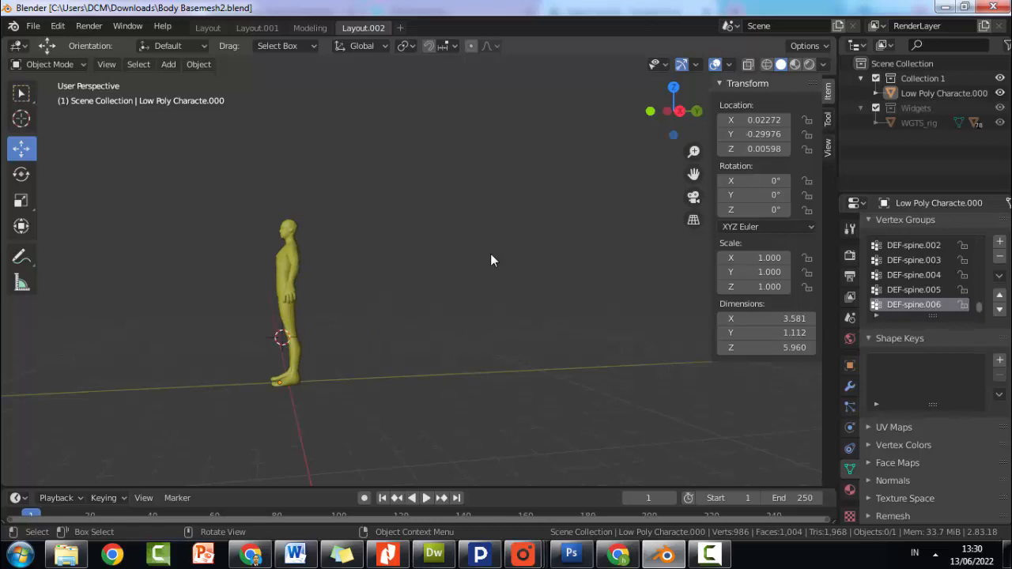
{"action": "key", "text": "4"}
{"action": "key", "text": "5"}
{"action": "key", "text": "6"}
{"action": "key", "text": "7"}
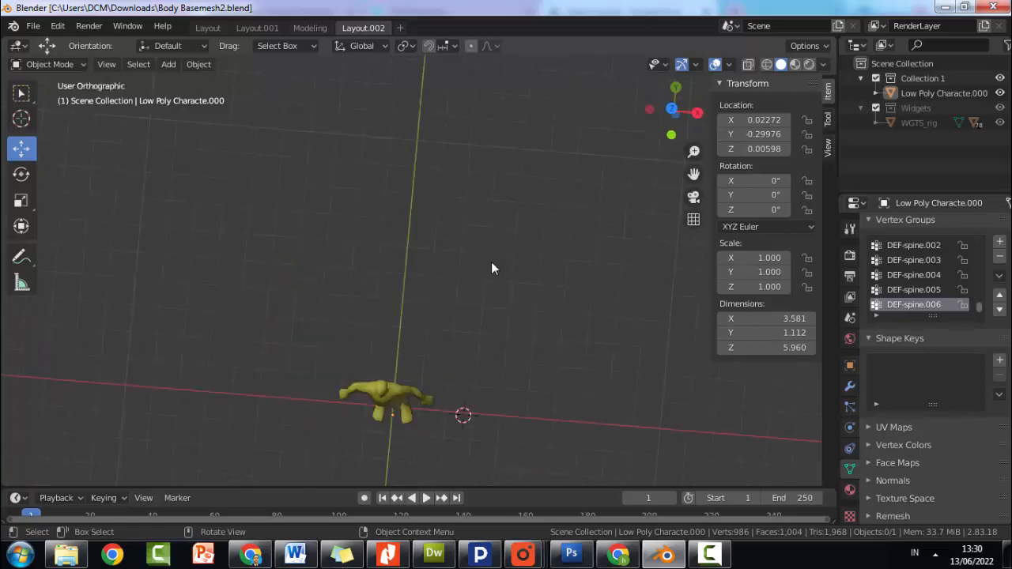
{"action": "key", "text": "1"}
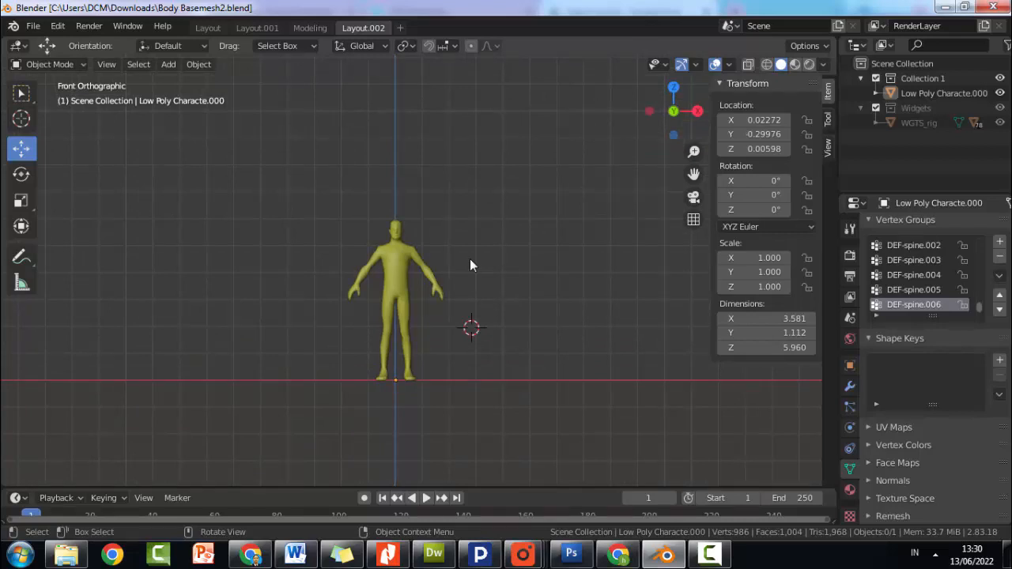
- Turn the view to the character's side in perspective and save the file
{"action": "key", "text": "2"}
{"action": "key", "text": "3"}
{"action": "key", "text": "4"}
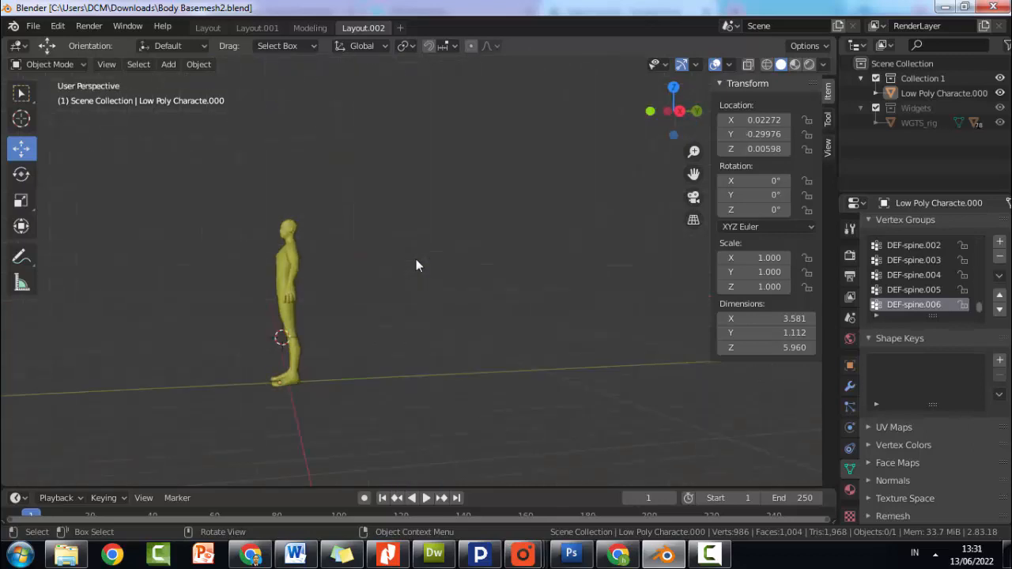
{"action": "key", "text": "ctrl+s"}
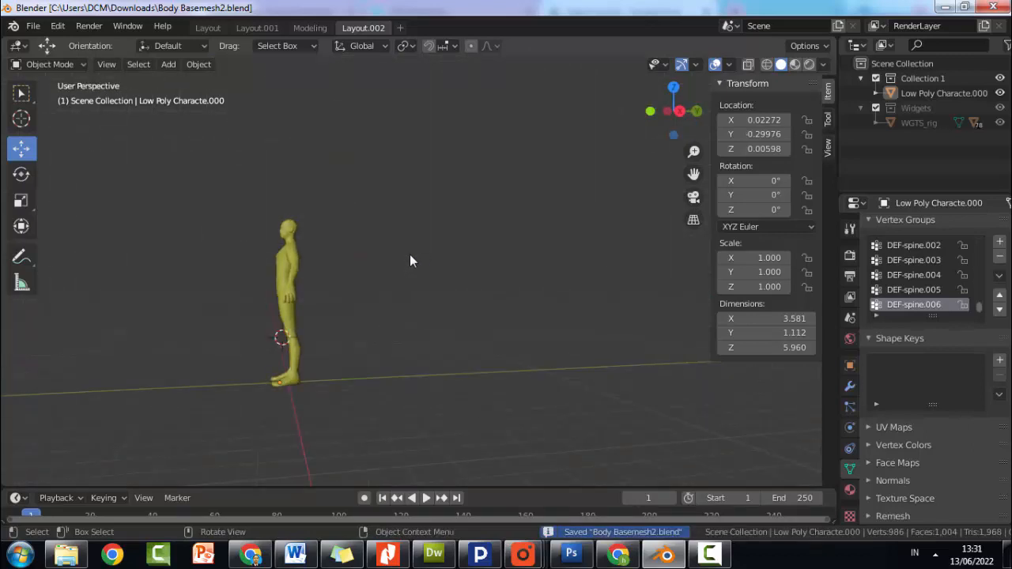
- Search the add-ons in the preferences for "rig"
{"action": "left_click", "coordinate": [45, 65]}
{"action": "left_click", "coordinate": [58, 26]}
{"action": "left_click", "coordinate": [127, 232]}
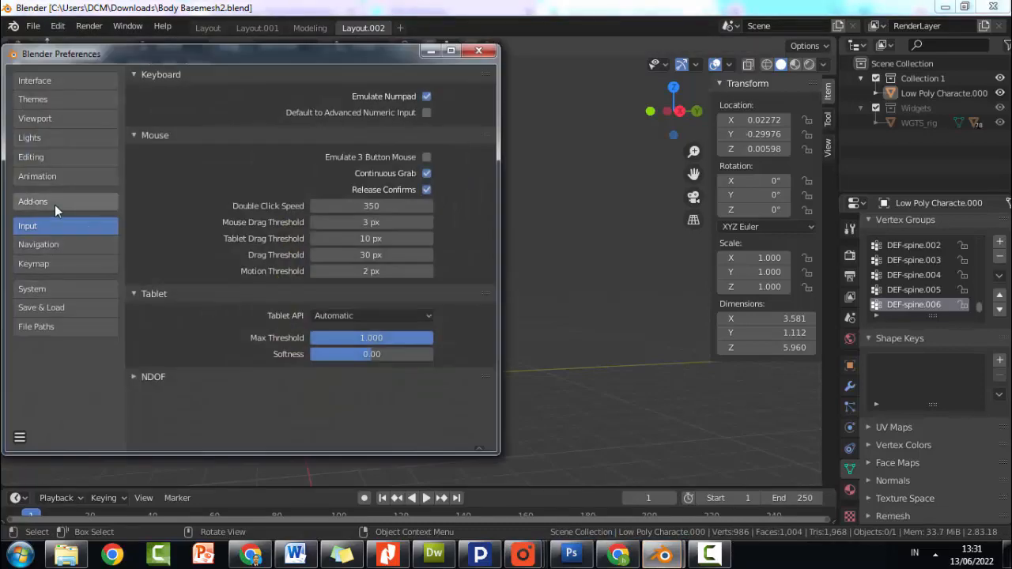
{"action": "left_click", "coordinate": [54, 203]}
{"action": "left_click", "coordinate": [406, 97]}
{"action": "type", "text": "r"}
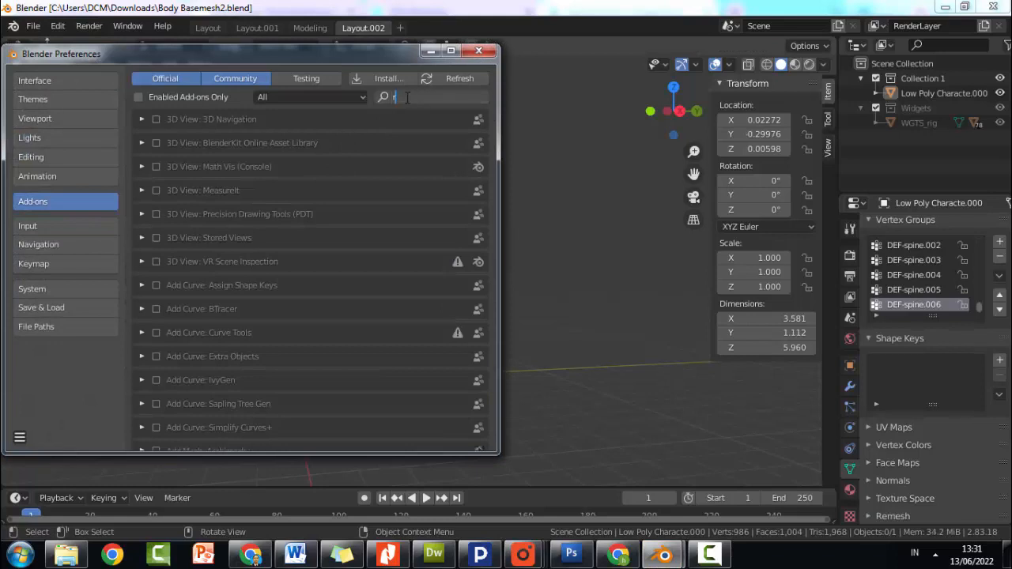
{"action": "type", "text": "ig"}
{"action": "key", "text": "BackSpace"}
{"action": "key", "text": "BackSpace"}
{"action": "type", "text": "ig"}
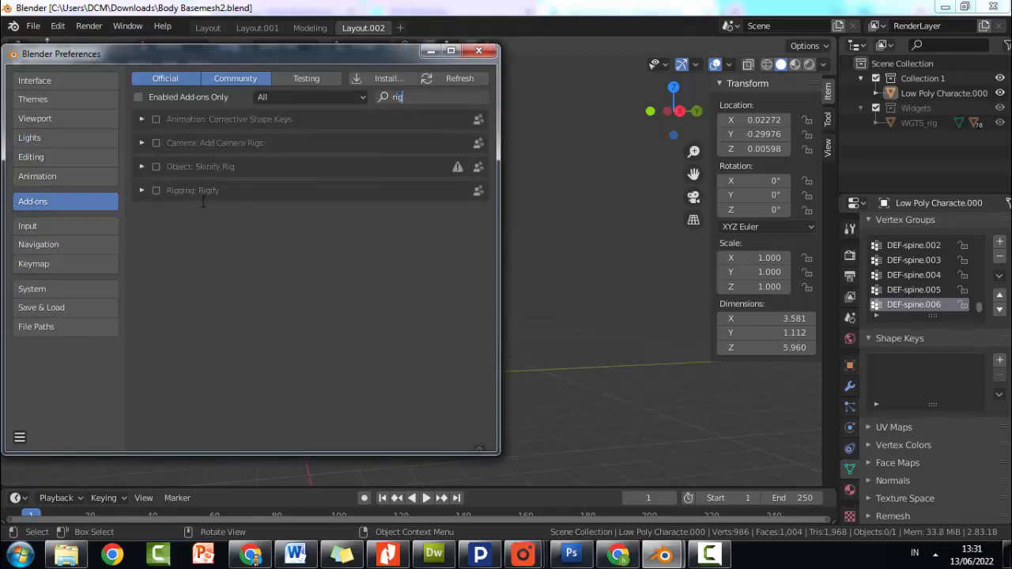
{"action": "key", "text": "Return"}
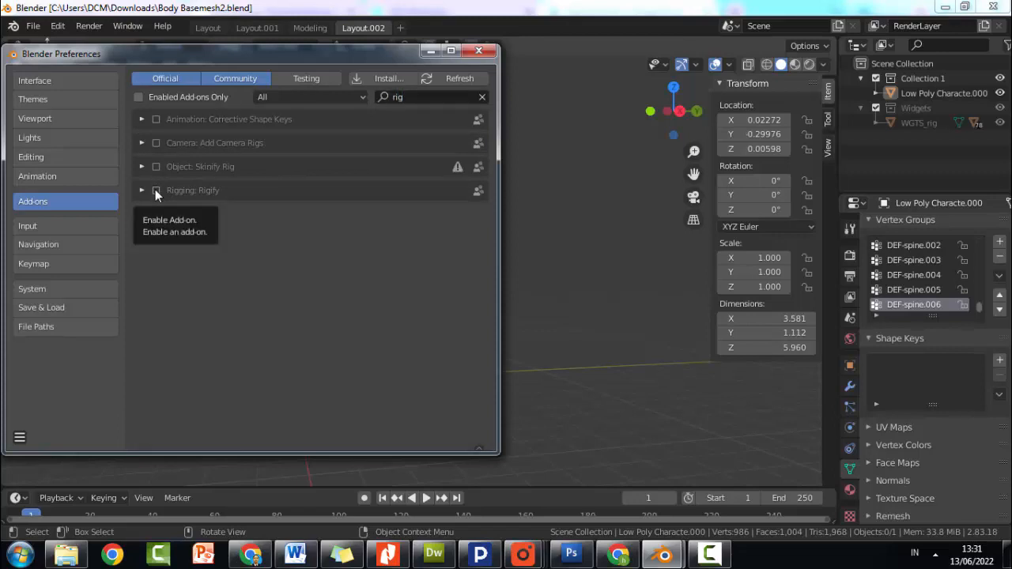
- Enable the Rigging: Rigify add-on and save the file
{"action": "left_click", "coordinate": [156, 190]}
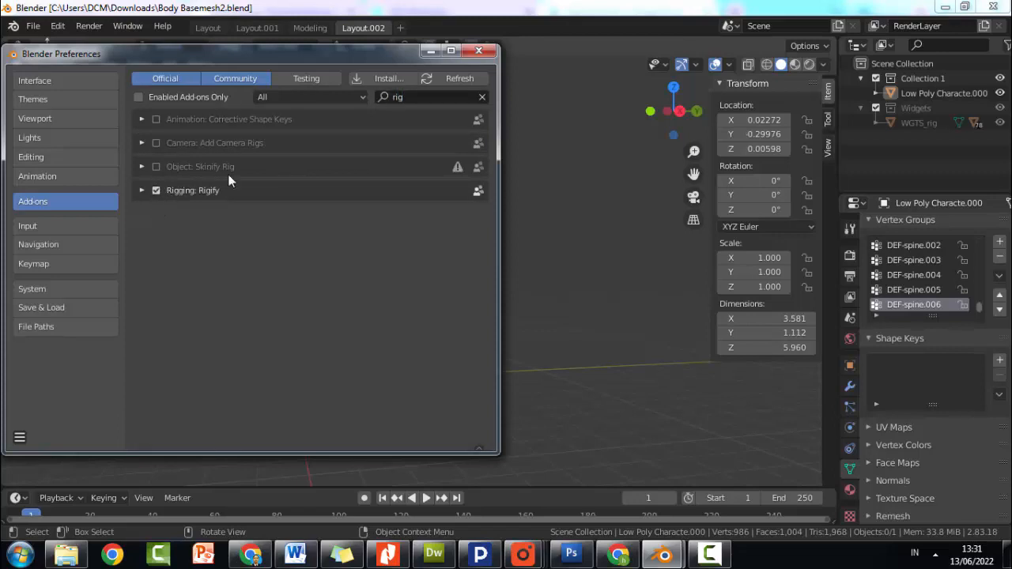
{"action": "left_click", "coordinate": [478, 49]}
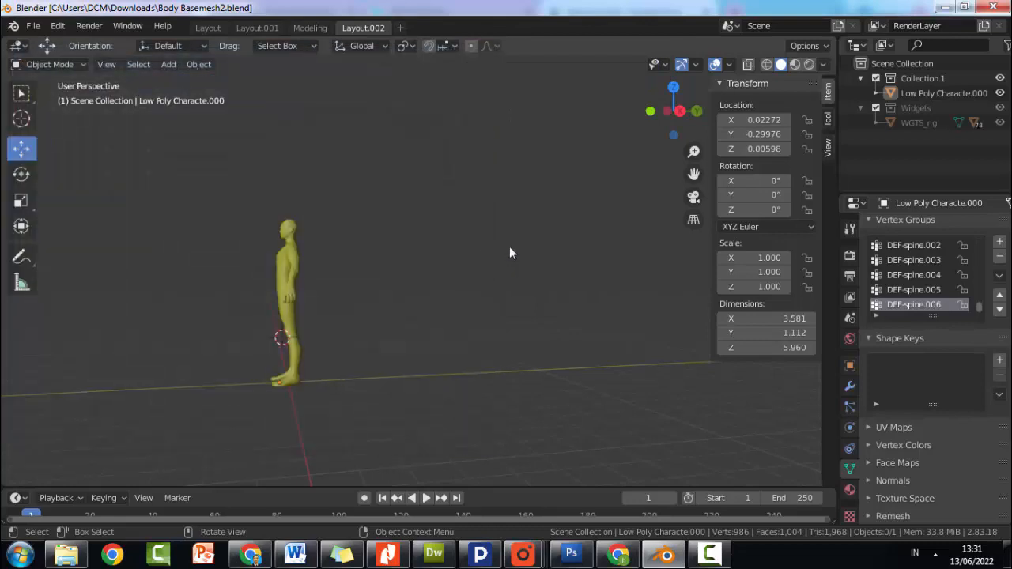
{"action": "key", "text": "ctrl+s"}
- Add a Basic Human (Meta-Rig) armature beside the character and inspect it up close
{"action": "key", "text": "KP_1"}
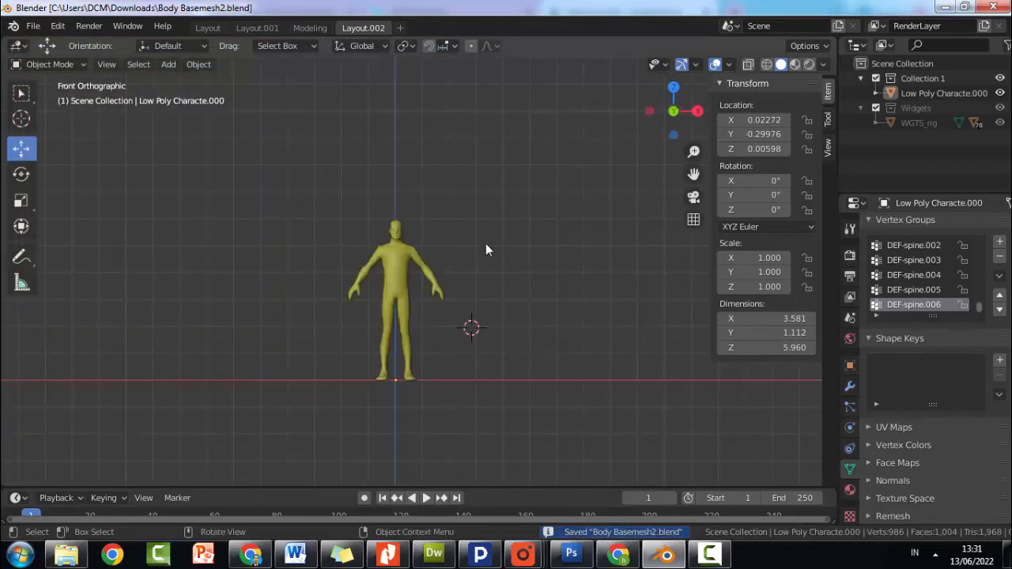
{"action": "left_click", "coordinate": [172, 68]}
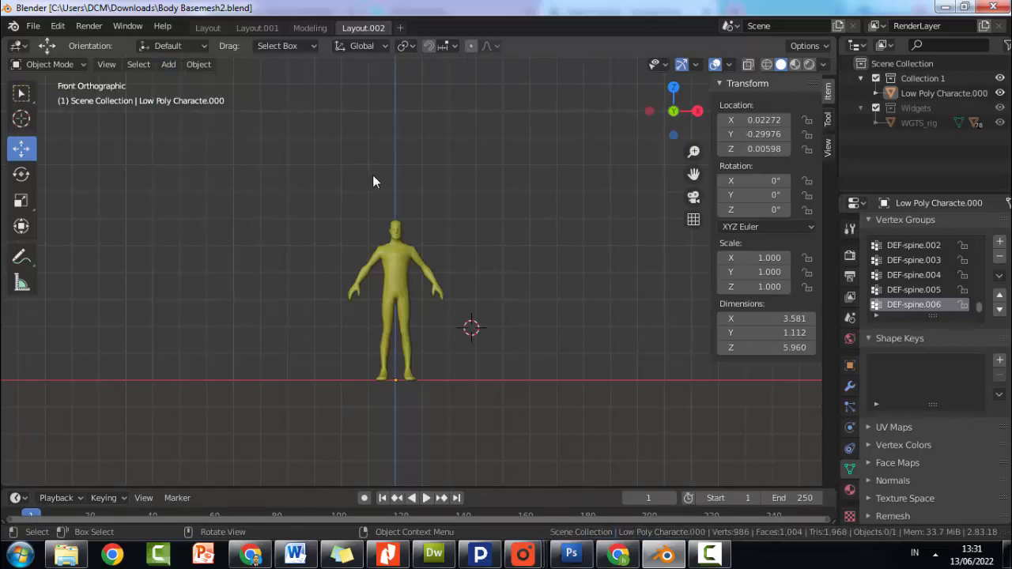
{"action": "key", "text": "shift+a"}
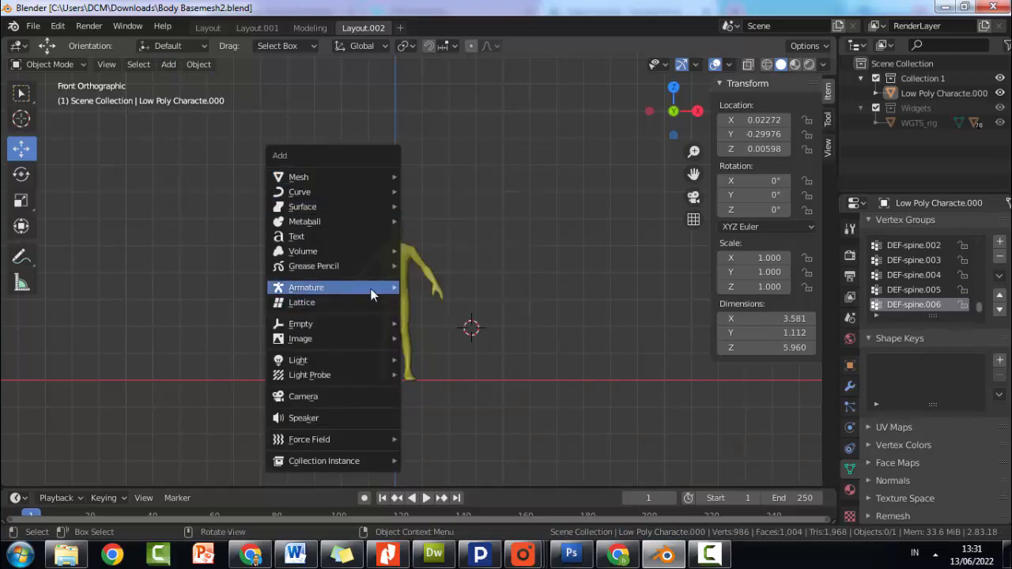
{"action": "mouse_move", "coordinate": [371, 289]}
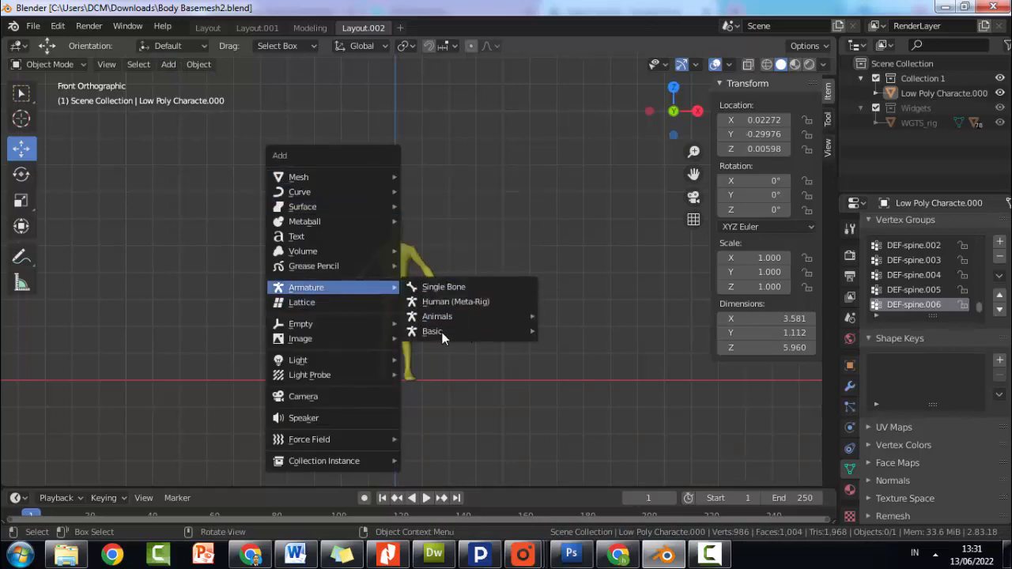
{"action": "mouse_move", "coordinate": [442, 334]}
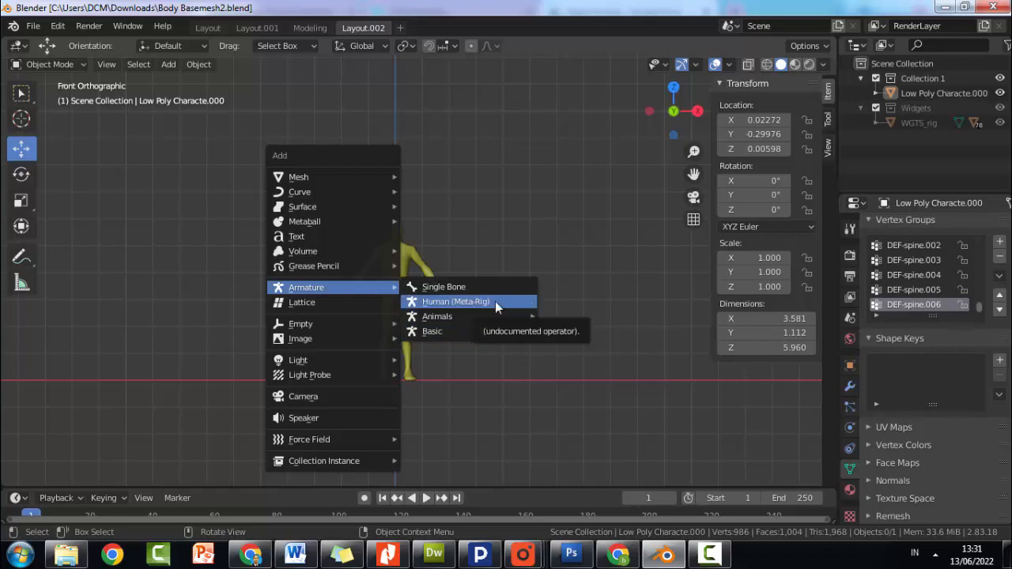
{"action": "mouse_move", "coordinate": [484, 336]}
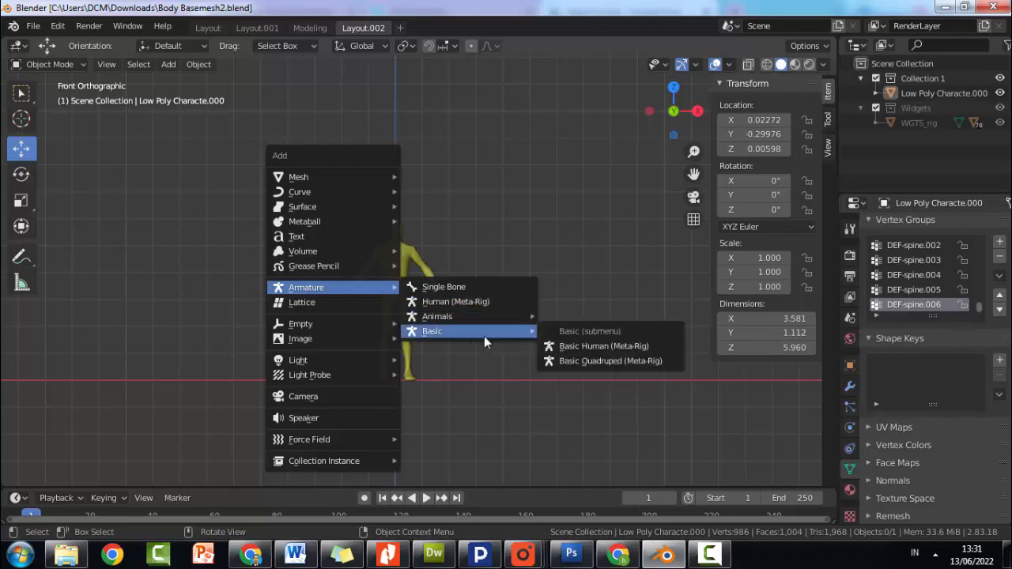
{"action": "left_click", "coordinate": [576, 347]}
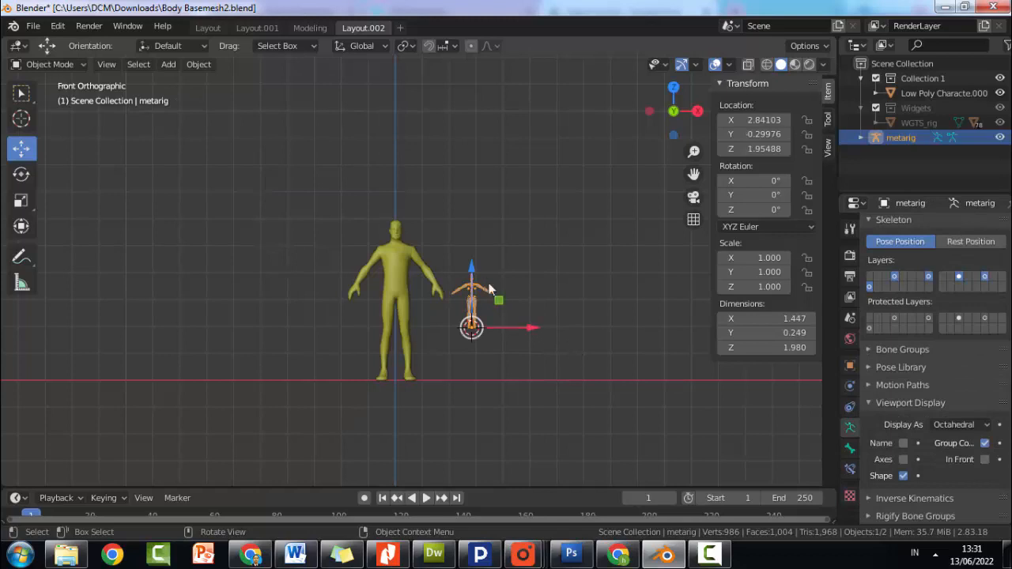
{"action": "scroll", "coordinate": [507, 296], "scroll_direction": "up", "scroll_amount": 6}
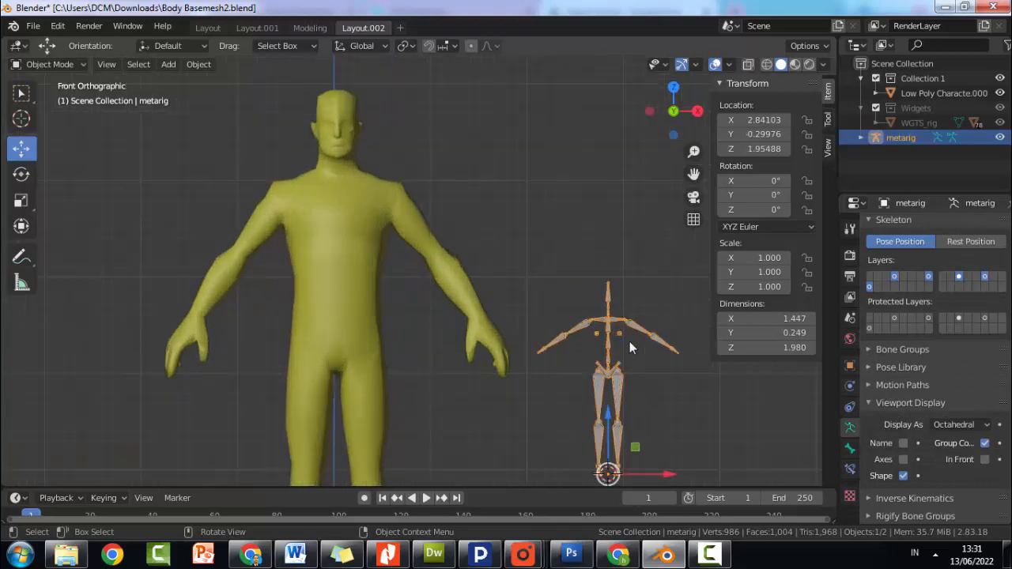
{"action": "middle_click_drag", "start_coordinate": [629, 341], "coordinate": [607, 375]}
{"action": "scroll", "coordinate": [602, 371], "scroll_direction": "down", "scroll_amount": 6}
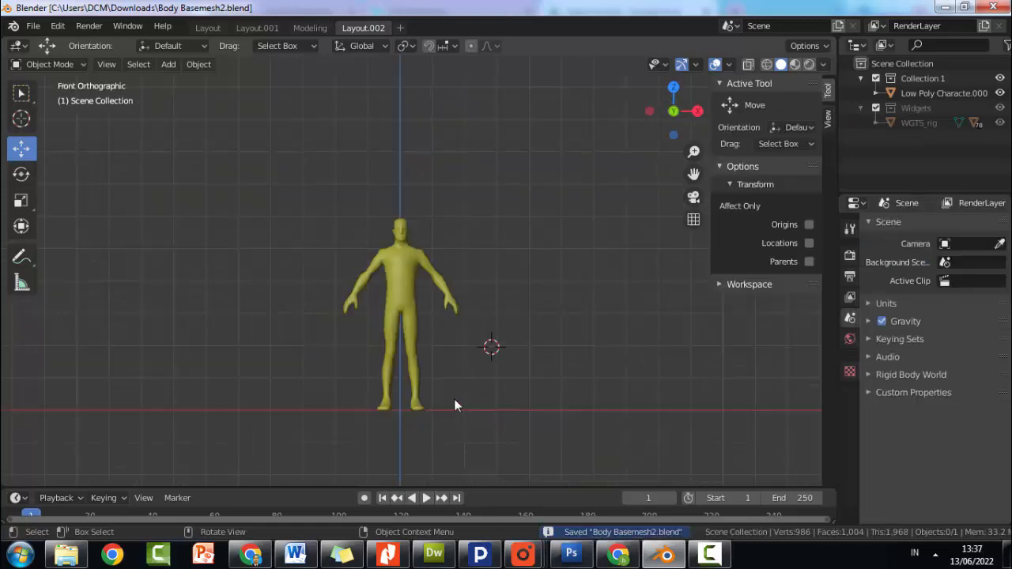
- Add a Basic Human (Meta-Rig) armature at the 3D cursor
{"action": "scroll", "coordinate": [454, 399], "scroll_direction": "up", "scroll_amount": 4}
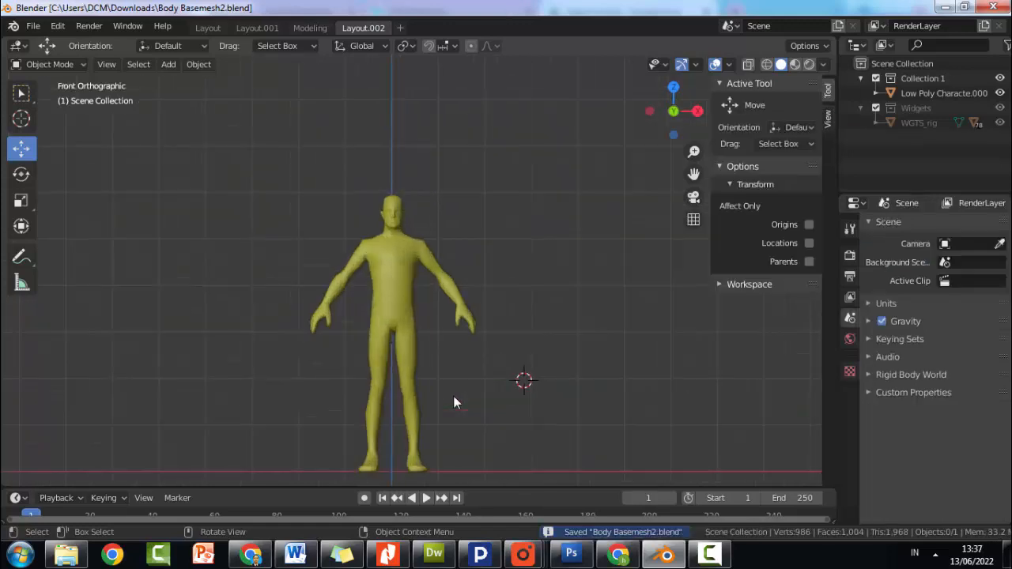
{"action": "left_click", "coordinate": [173, 64]}
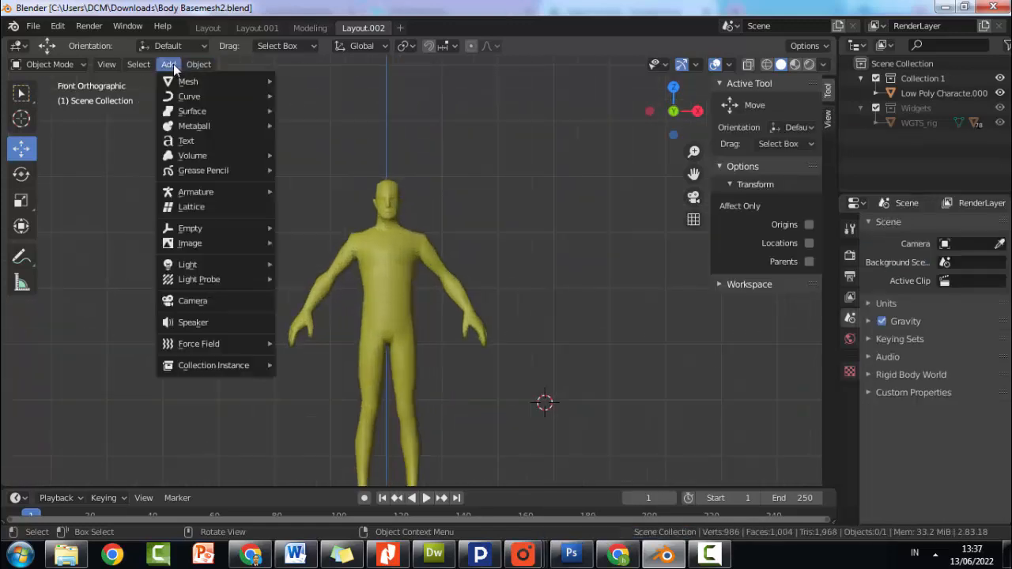
{"action": "mouse_move", "coordinate": [221, 232]}
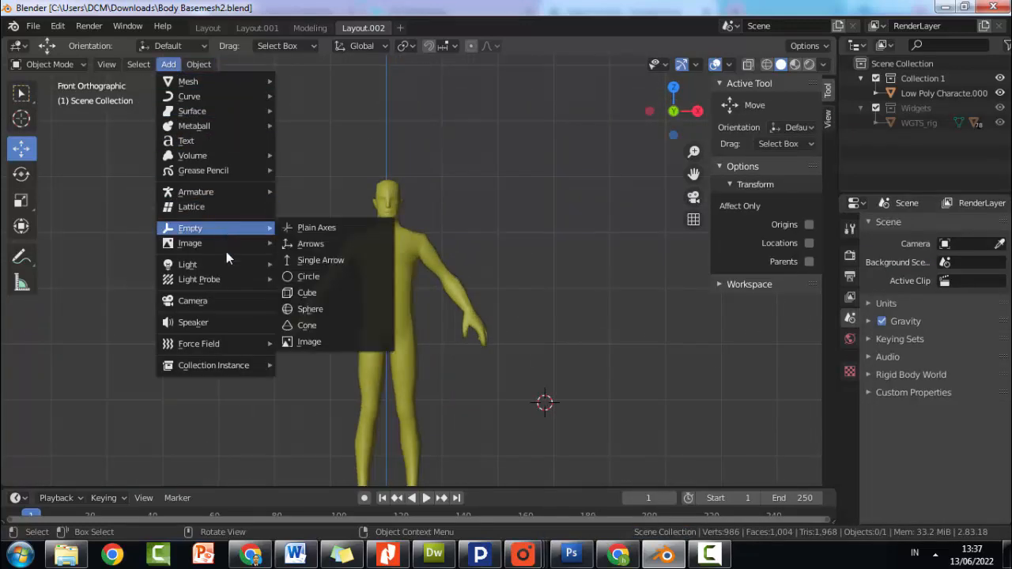
{"action": "mouse_move", "coordinate": [245, 192]}
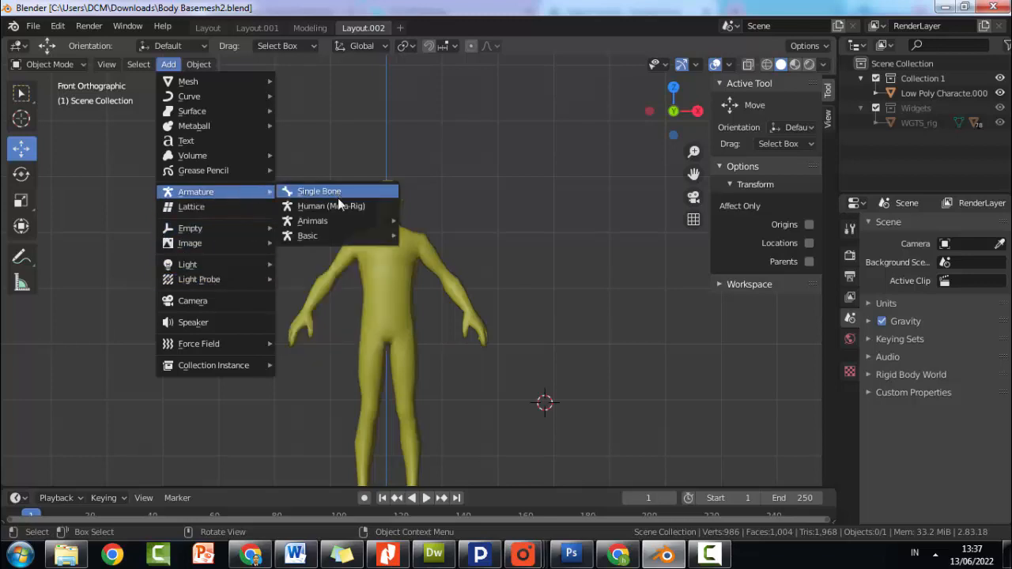
{"action": "mouse_move", "coordinate": [340, 235]}
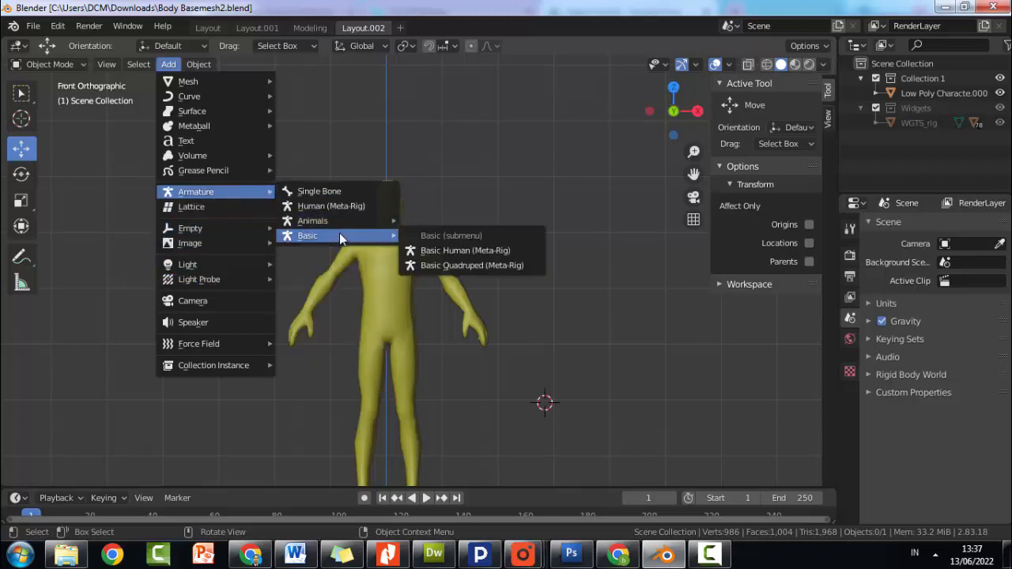
{"action": "left_click", "coordinate": [447, 253]}
- Scale the metarig up uniformly by about 2.67
{"action": "scroll", "coordinate": [460, 241], "scroll_direction": "down", "scroll_amount": 3}
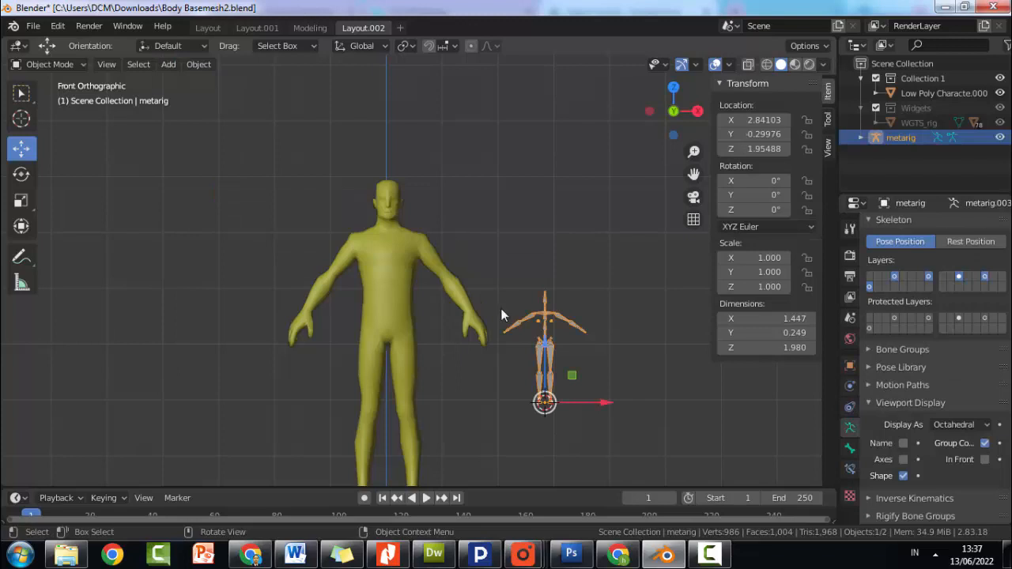
{"action": "key", "text": "s"}
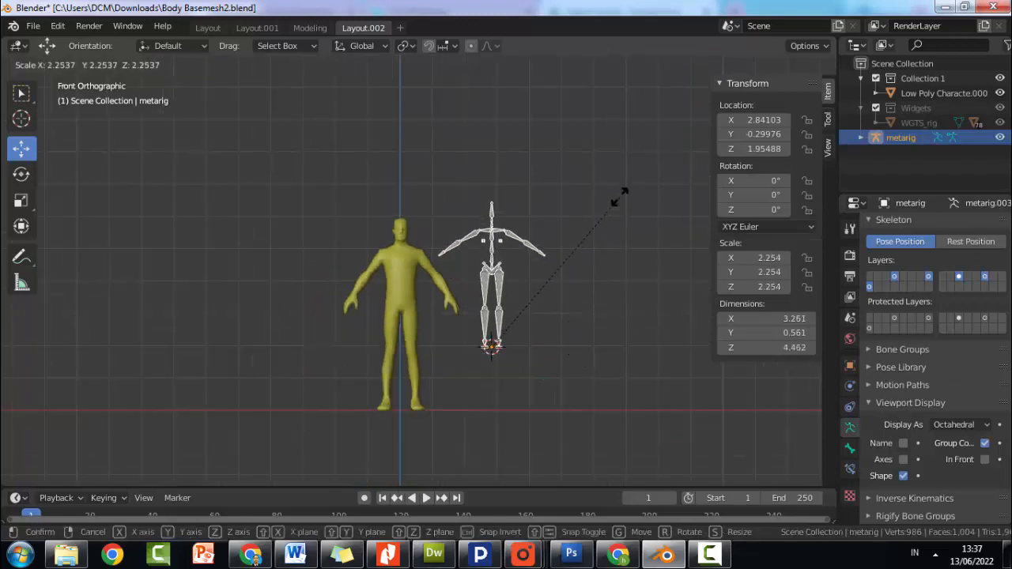
{"action": "left_click", "coordinate": [635, 152]}
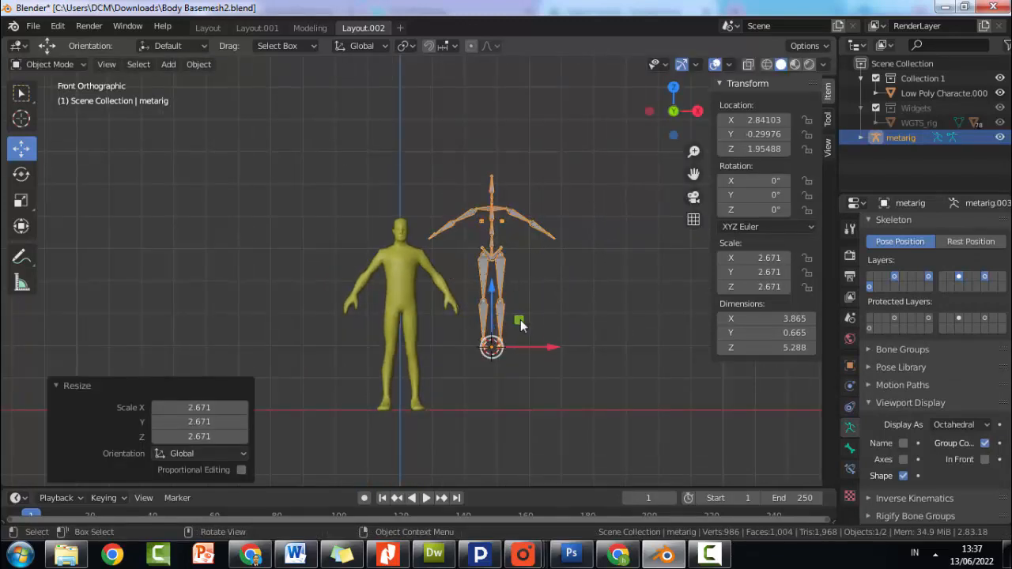
- Move the metarig onto the character, about -2.78 in X and -1.42 in Z, and enlarge it by about 1.13
{"action": "left_click_drag", "start_coordinate": [482, 354], "coordinate": [401, 391]}
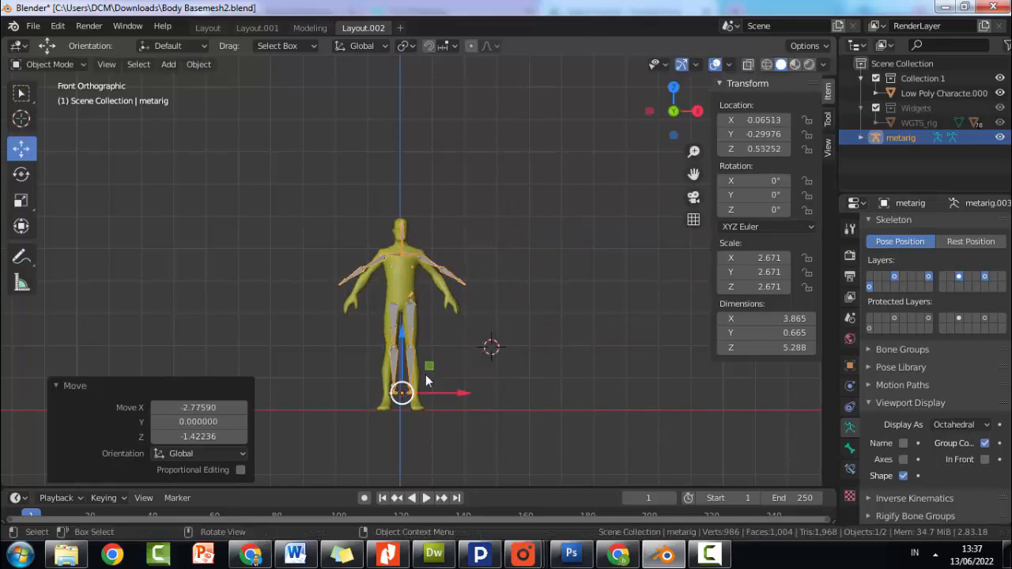
{"action": "key", "text": "s"}
{"action": "left_click", "coordinate": [417, 329]}
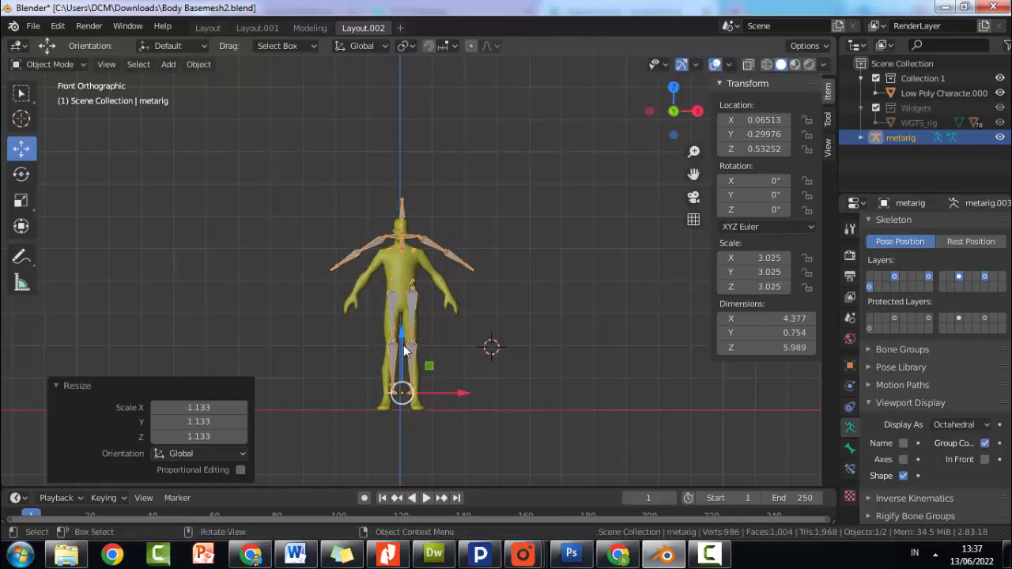
- Lower the metarig about 0.48 along Z so its feet meet the character's feet
{"action": "key", "text": "g"}
{"action": "key", "text": "z"}
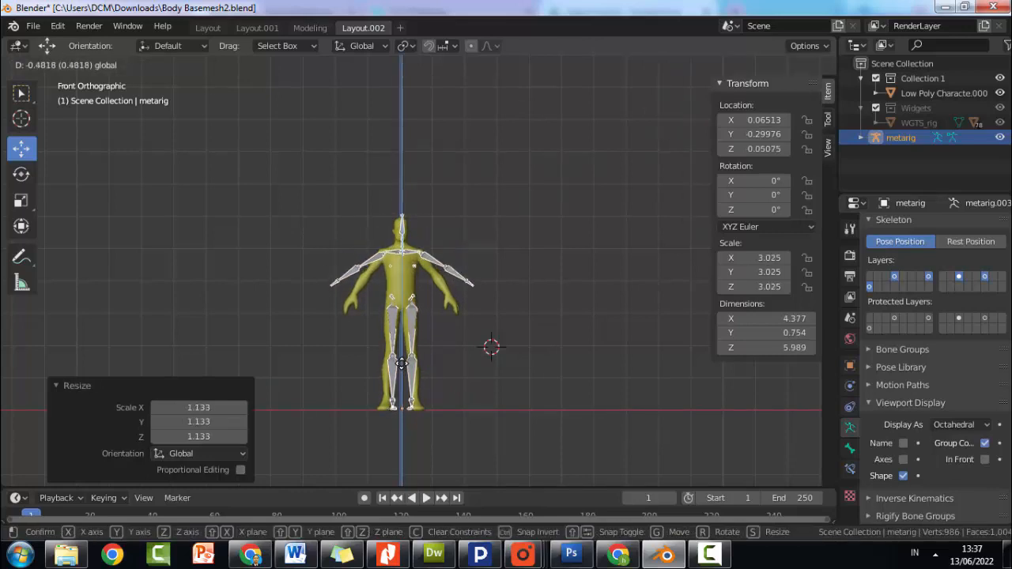
{"action": "left_click", "coordinate": [404, 322]}
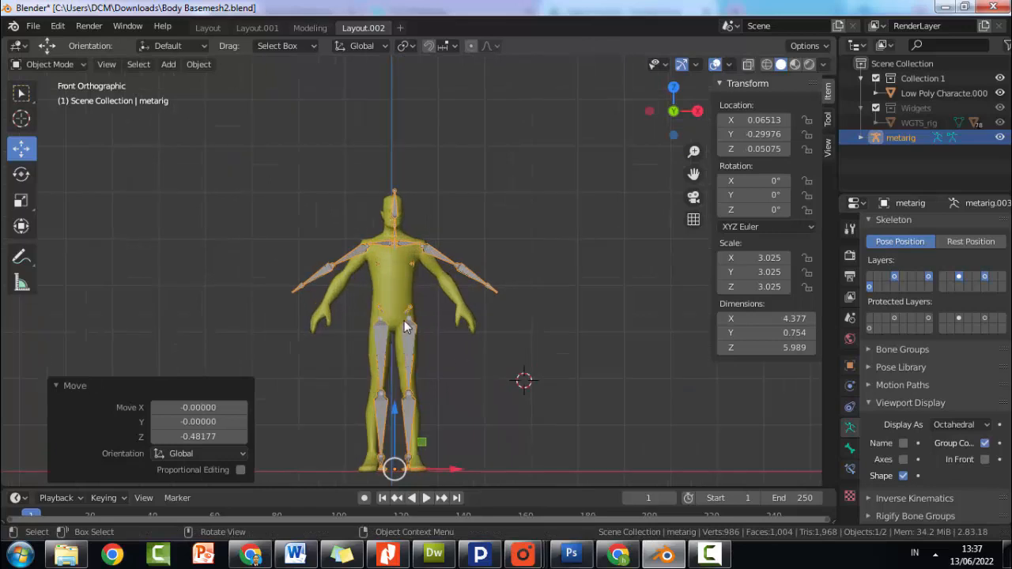
{"action": "scroll", "coordinate": [456, 313], "scroll_direction": "up", "scroll_amount": 4}
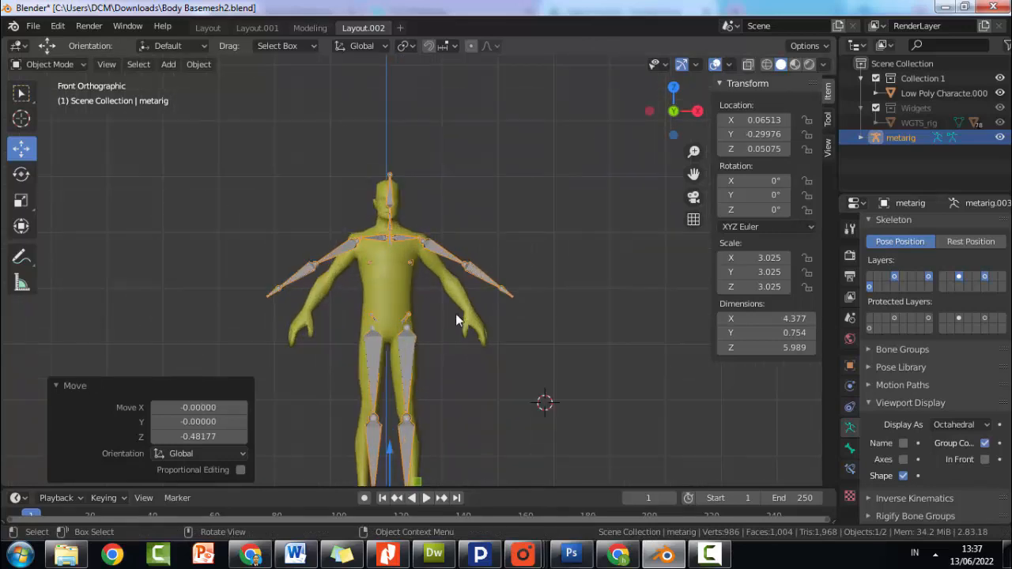
- Turn on In Front display for the metarig
{"action": "left_click", "coordinate": [984, 459]}
{"action": "left_click", "coordinate": [457, 358]}
{"action": "left_click", "coordinate": [412, 358]}
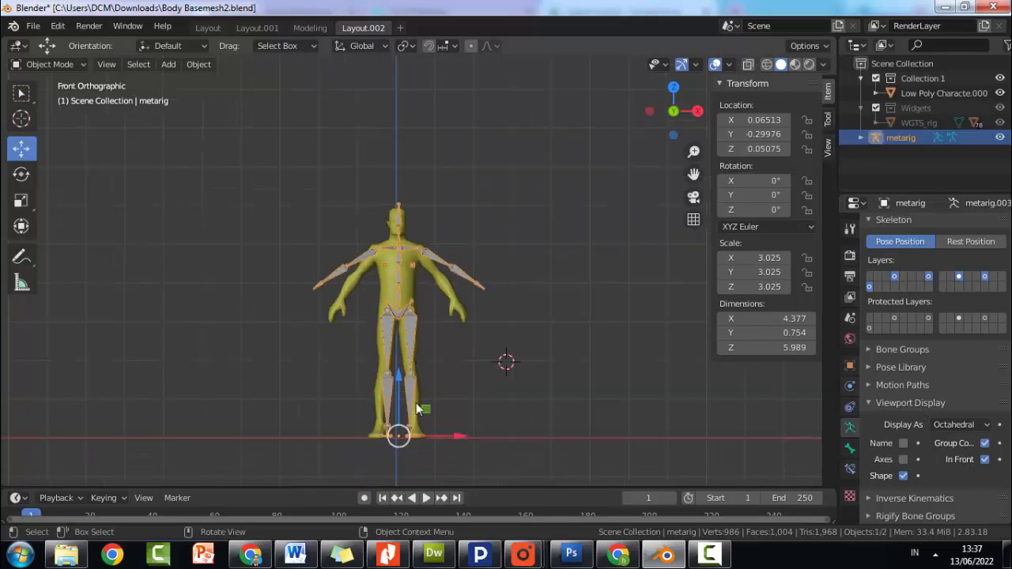
- Examine how the metarig's bones line up with the character's torso, arms, legs and feet
{"action": "scroll", "coordinate": [380, 438], "scroll_direction": "up", "scroll_amount": 4}
{"action": "scroll", "coordinate": [380, 438], "scroll_direction": "up", "scroll_amount": 2}
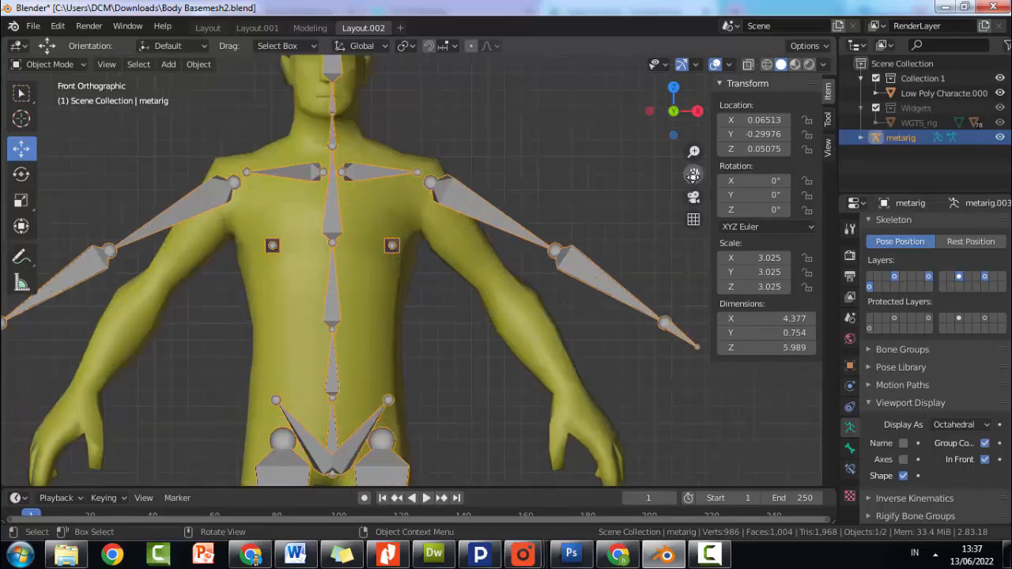
{"action": "left_click_drag", "start_coordinate": [694, 174], "coordinate": [618, 252]}
{"action": "scroll", "coordinate": [506, 318], "scroll_direction": "down", "scroll_amount": 5}
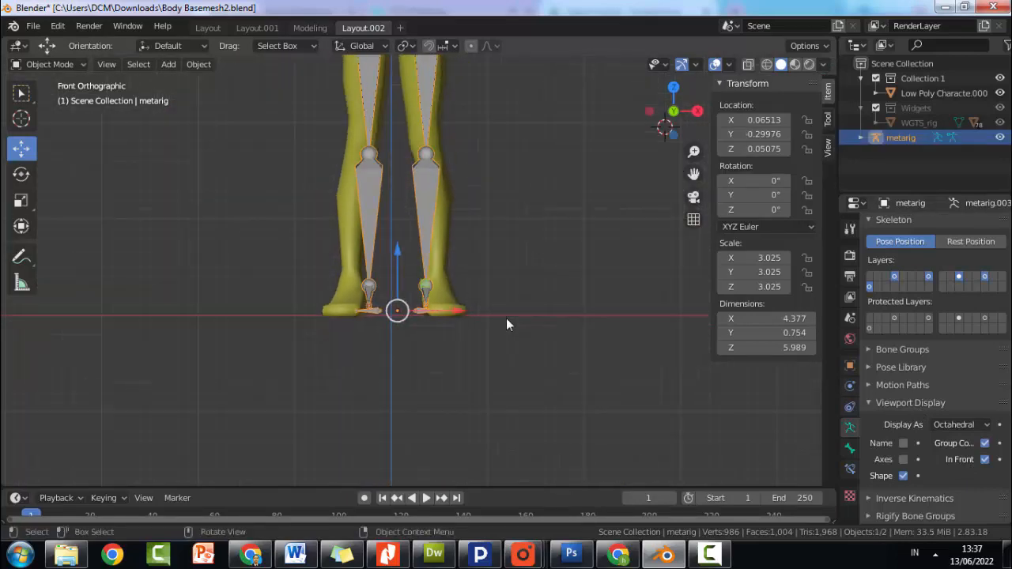
{"action": "left_click_drag", "start_coordinate": [693, 174], "coordinate": [662, 300]}
{"action": "left_click", "coordinate": [419, 402]}
{"action": "left_click", "coordinate": [394, 405]}
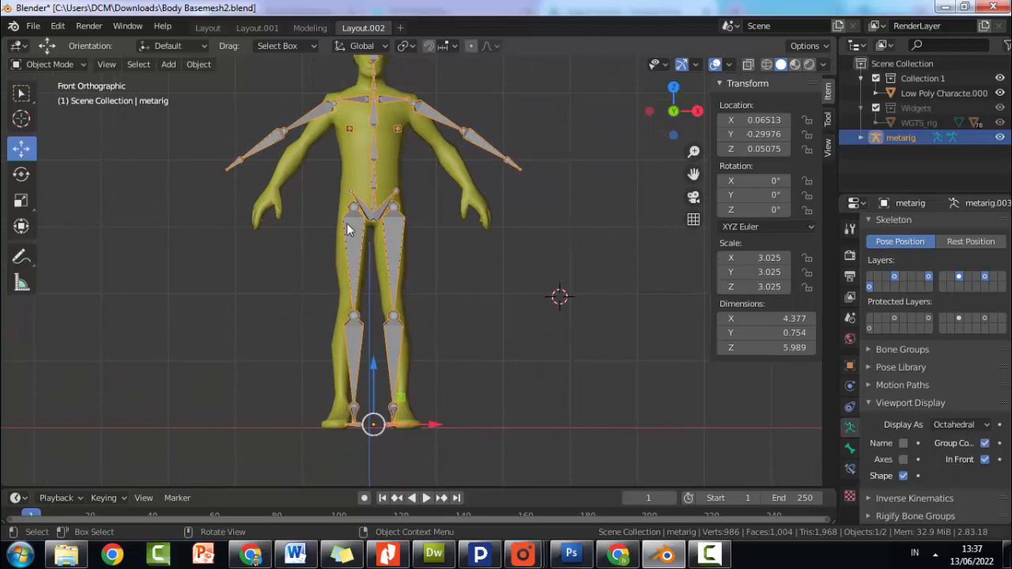
{"action": "left_click", "coordinate": [416, 355]}
{"action": "left_click", "coordinate": [394, 344]}
- Enter Edit Mode on the metarig and, with X-axis mirroring on, move the foot bones outward along X toward the character's feet
{"action": "left_click", "coordinate": [36, 66]}
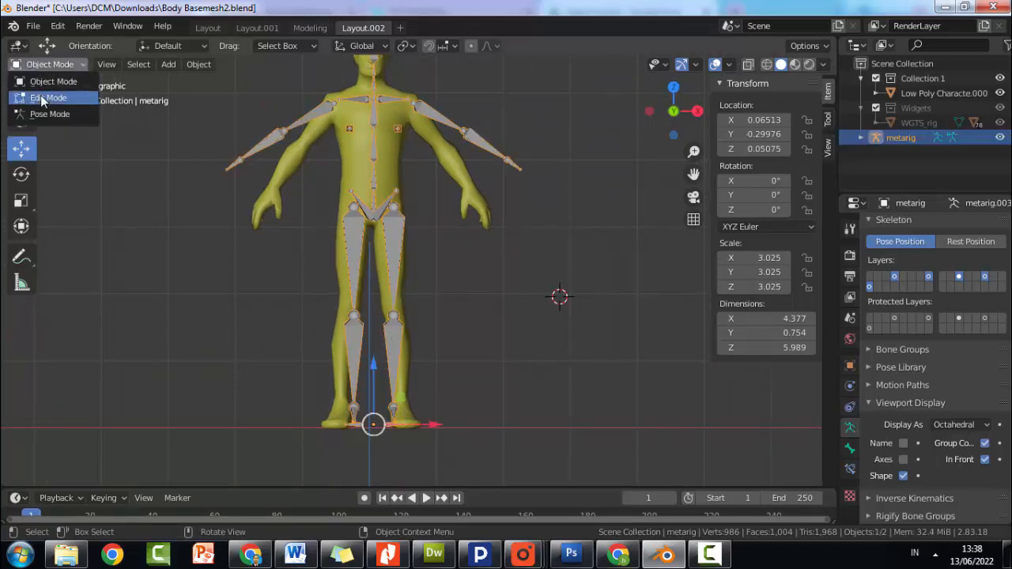
{"action": "left_click", "coordinate": [40, 96]}
{"action": "left_click", "coordinate": [456, 362]}
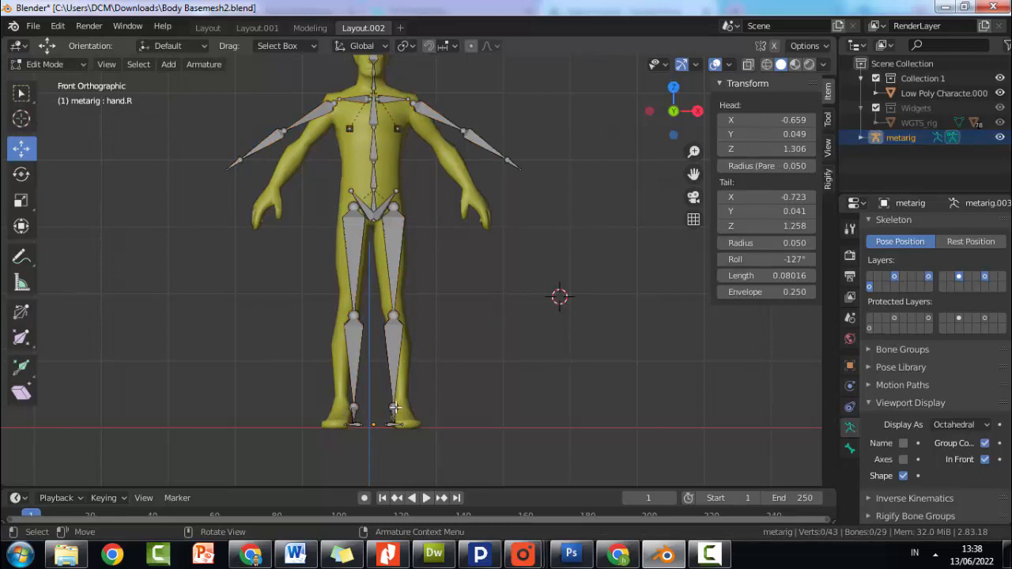
{"action": "left_click_drag", "start_coordinate": [430, 382], "coordinate": [378, 442]}
{"action": "left_click_drag", "start_coordinate": [439, 420], "coordinate": [450, 421]}
{"action": "key", "text": "ctrl+z"}
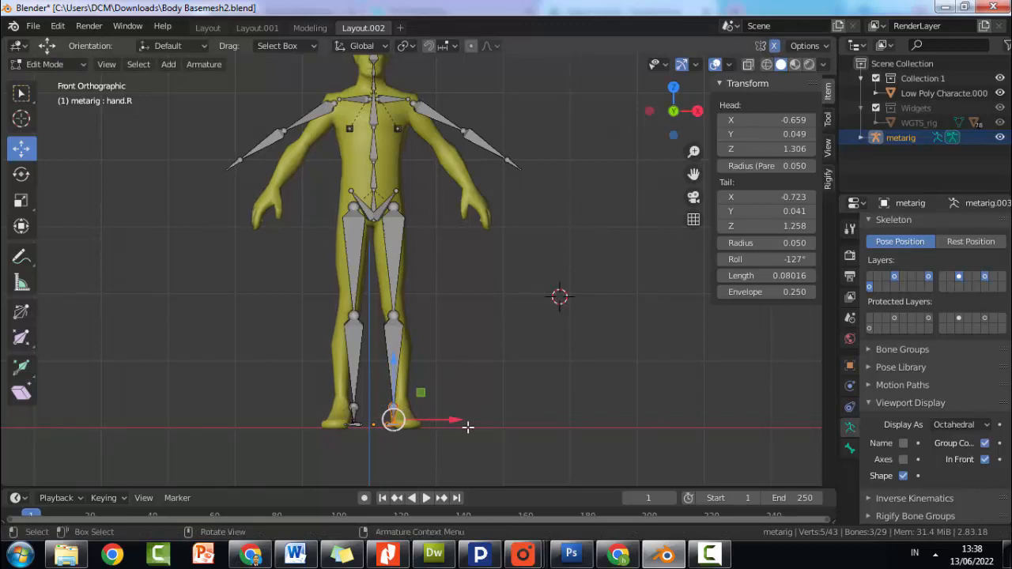
{"action": "mouse_move", "coordinate": [455, 420]}
{"action": "left_mouse_down"}
{"action": "mouse_move", "coordinate": [483, 420]}
{"action": "mouse_move", "coordinate": [470, 422]}
{"action": "left_mouse_up"}
- Move the left knee joint about 0.066 outward along X with mirroring, centring it in the character's knee
{"action": "left_click", "coordinate": [397, 314]}
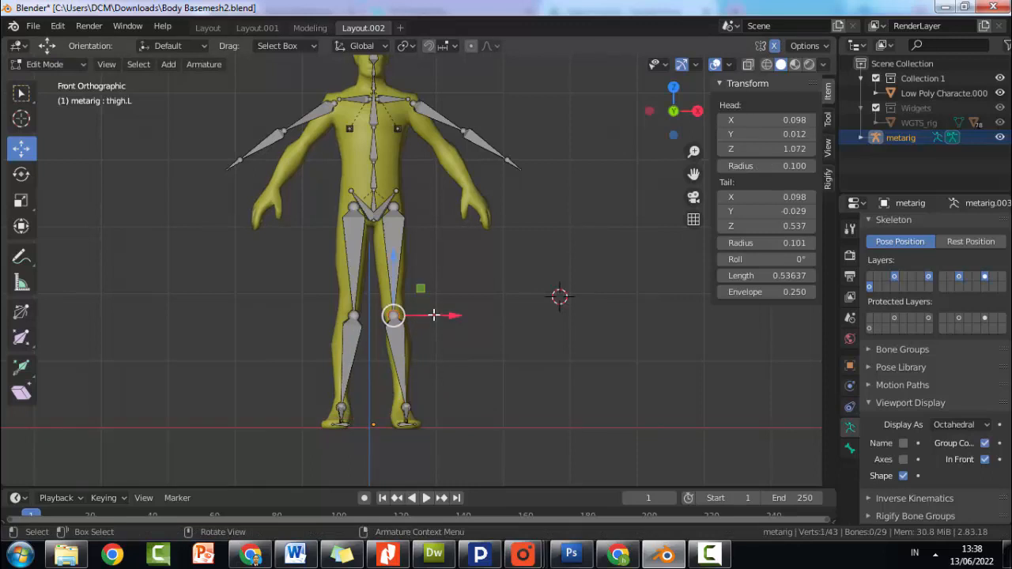
{"action": "key", "text": "g"}
{"action": "key", "text": "x"}
{"action": "left_click", "coordinate": [440, 314]}
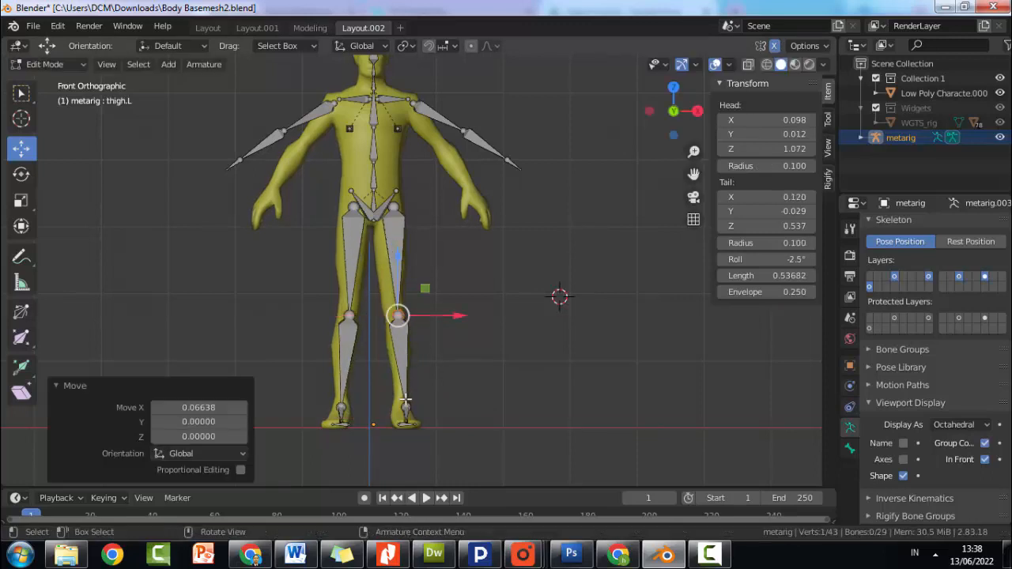
- Shift the left foot bones slightly inward along X
{"action": "left_click_drag", "start_coordinate": [424, 393], "coordinate": [378, 448]}
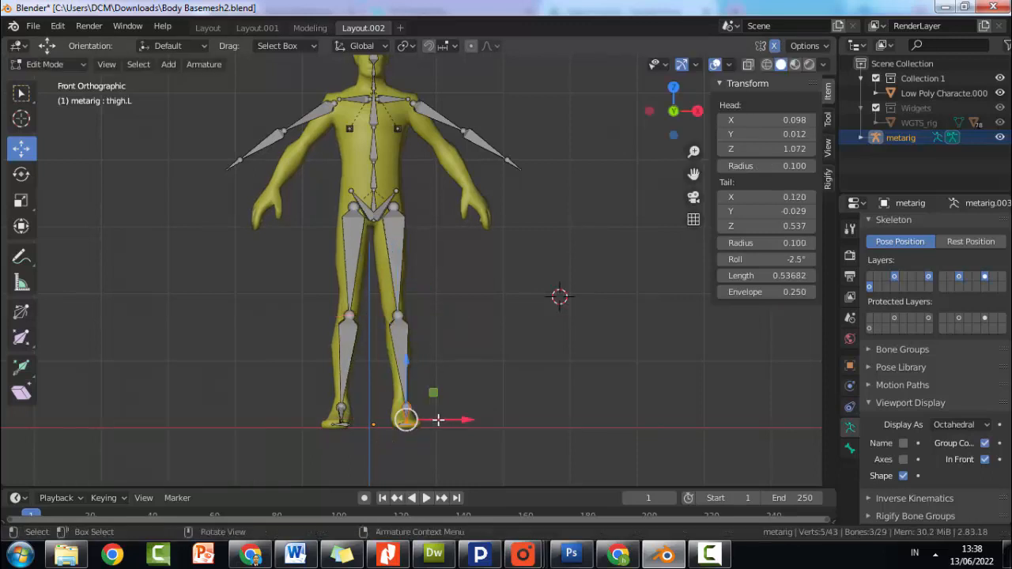
{"action": "key", "text": "g"}
{"action": "key", "text": "x"}
{"action": "left_click", "coordinate": [434, 419]}
{"action": "left_click", "coordinate": [457, 374]}
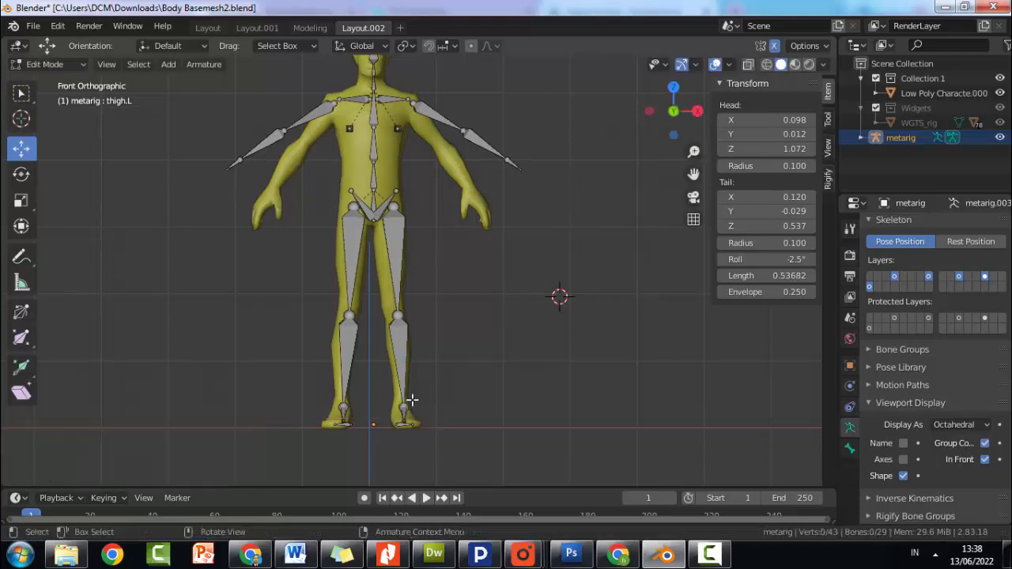
- Raise the left ankle joint about 0.11 in Z and shift it about -0.033 in X
{"action": "left_click", "coordinate": [406, 405]}
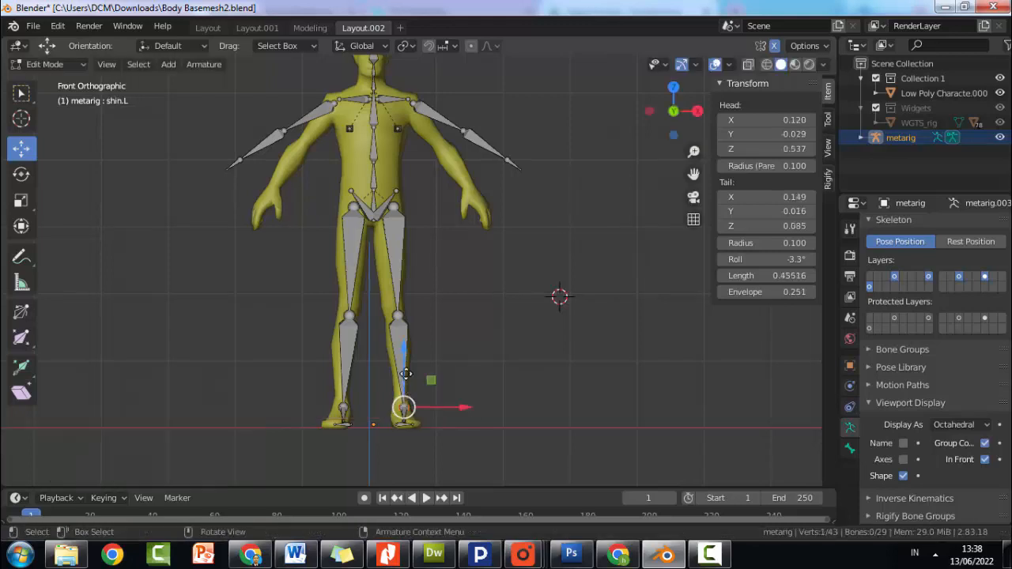
{"action": "key", "text": "g"}
{"action": "key", "text": "z"}
{"action": "left_click", "coordinate": [410, 380]}
{"action": "key", "text": "g"}
{"action": "key", "text": "x"}
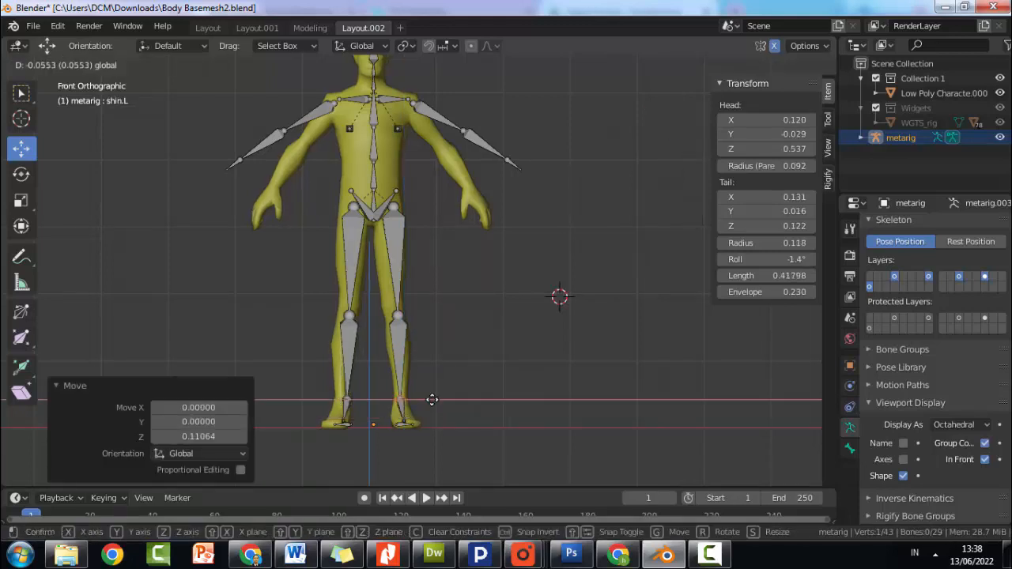
{"action": "left_click", "coordinate": [434, 400]}
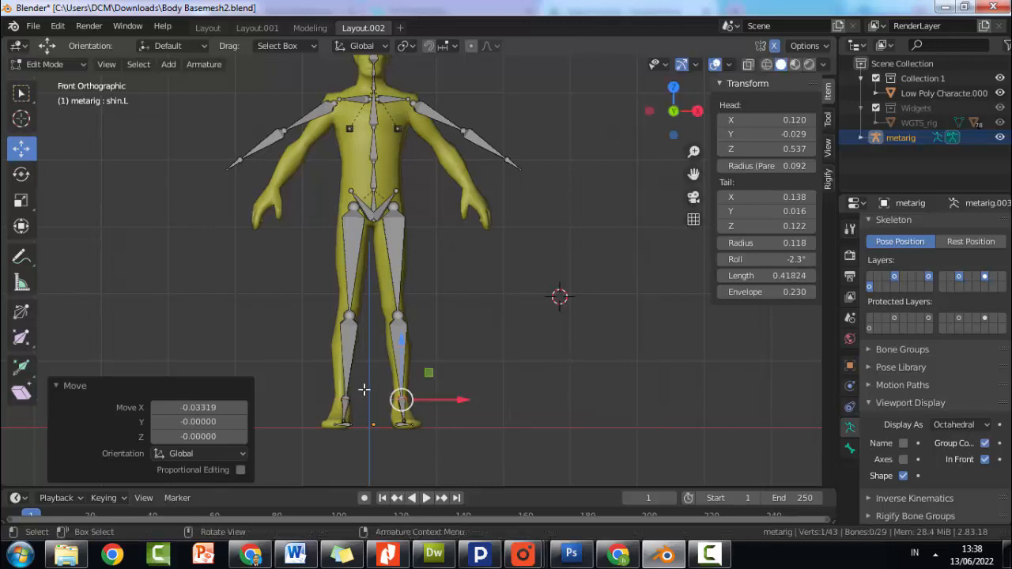
- Move the right foot bones about -0.033 along X into the character's foot
{"action": "left_click_drag", "start_coordinate": [368, 389], "coordinate": [319, 443]}
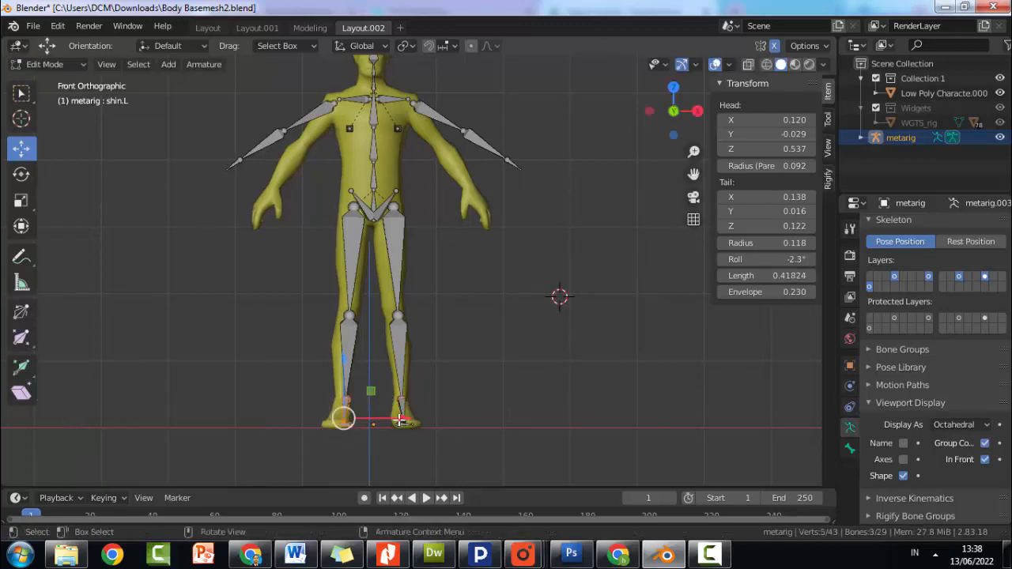
{"action": "key", "text": "g"}
{"action": "key", "text": "x"}
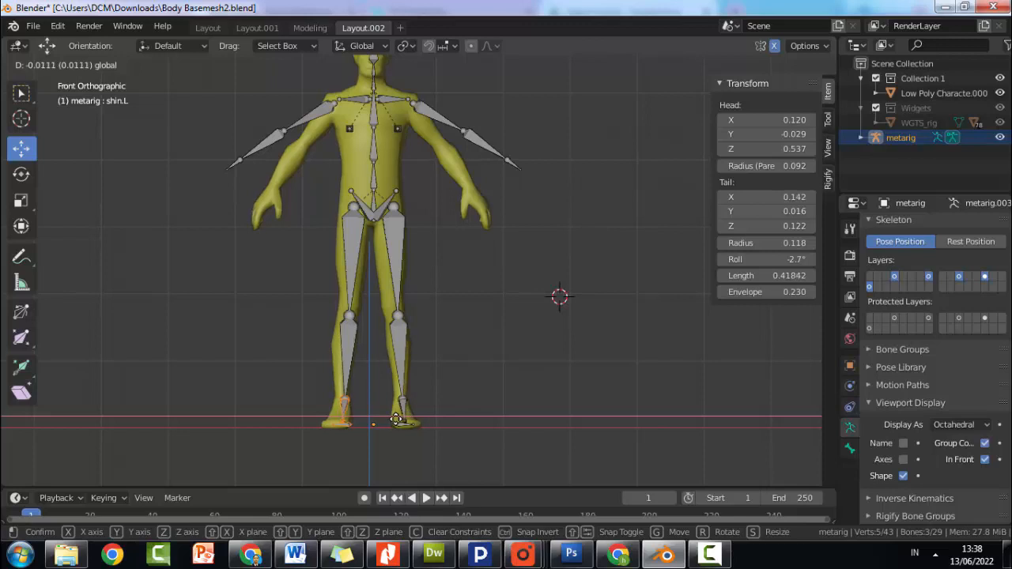
{"action": "left_click", "coordinate": [396, 419]}
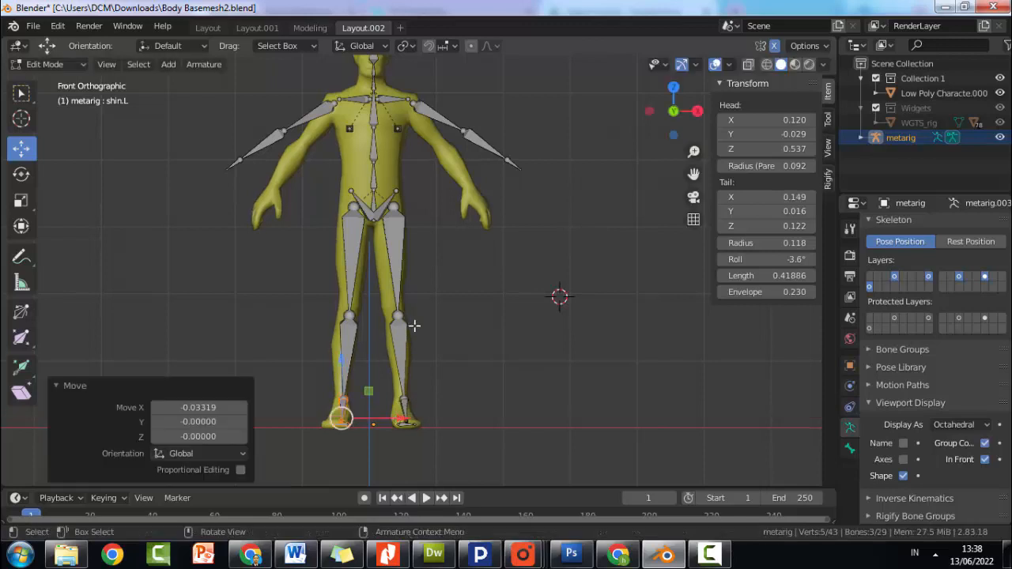
- Return to Object Mode and shift the whole metarig to about -0.001 in X to centre it on the body
{"action": "left_click", "coordinate": [378, 212]}
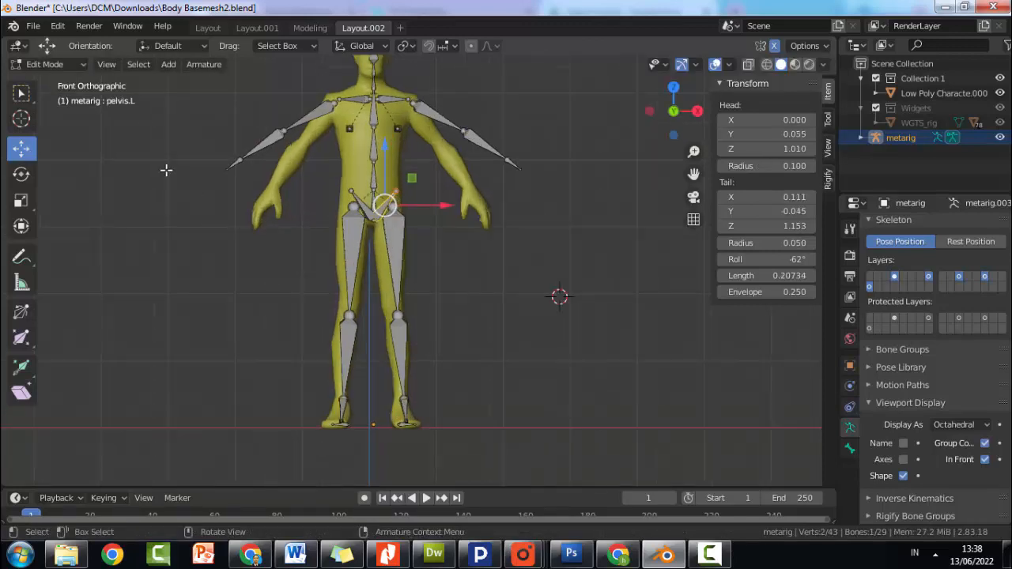
{"action": "left_click", "coordinate": [46, 66]}
{"action": "left_click", "coordinate": [48, 81]}
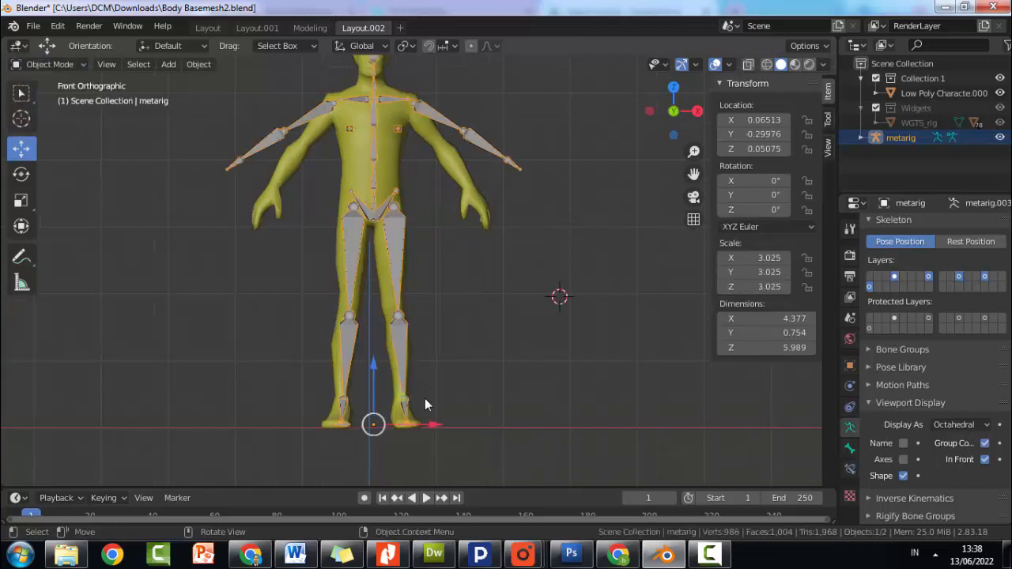
{"action": "left_click_drag", "start_coordinate": [432, 427], "coordinate": [423, 423]}
{"action": "left_click", "coordinate": [443, 297]}
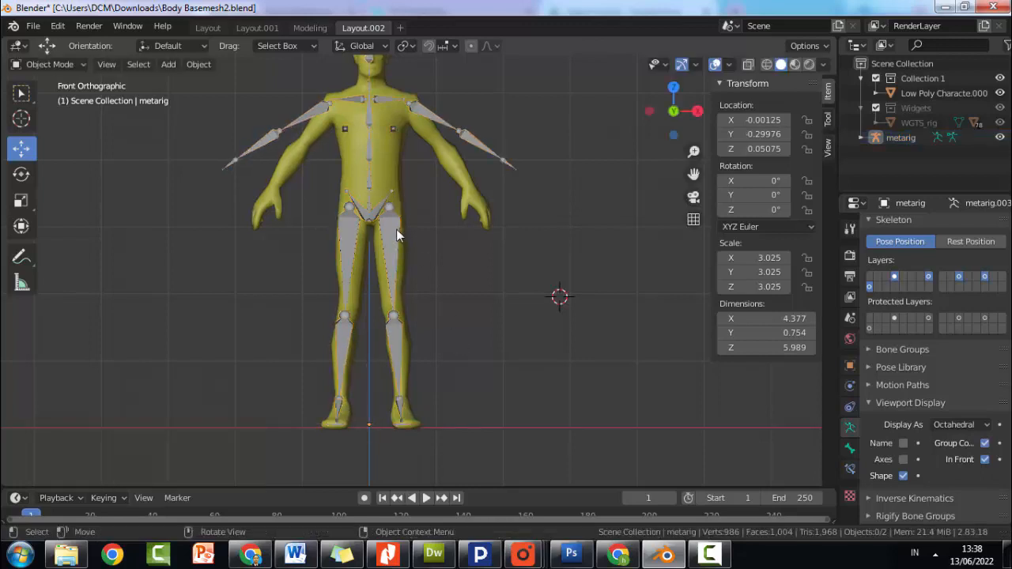
- In the metarig's Edit Mode, move the left elbow joint about -0.33 in X and -0.21 in Z onto the character's elbow
{"action": "left_click", "coordinate": [396, 230]}
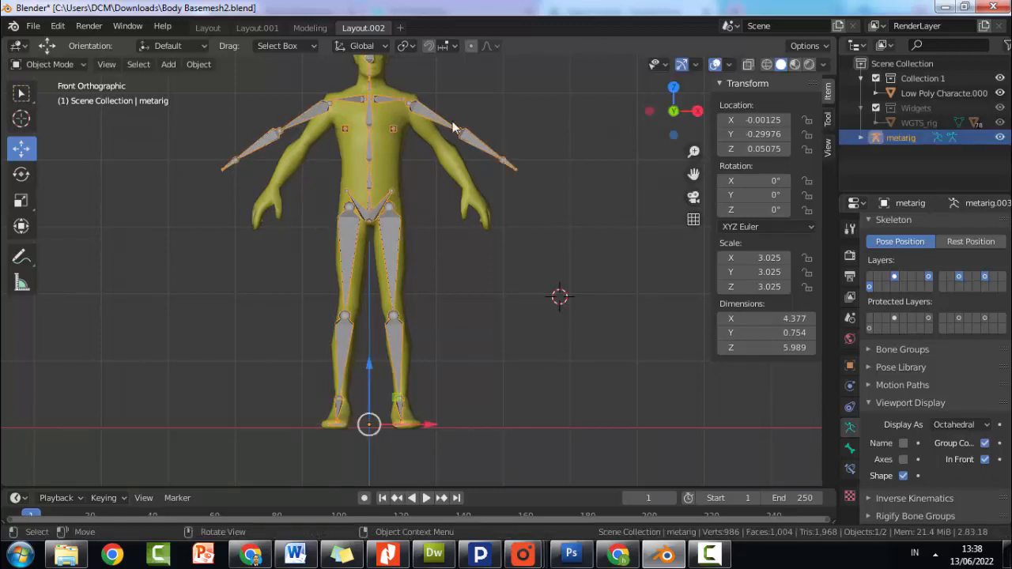
{"action": "left_click", "coordinate": [49, 64]}
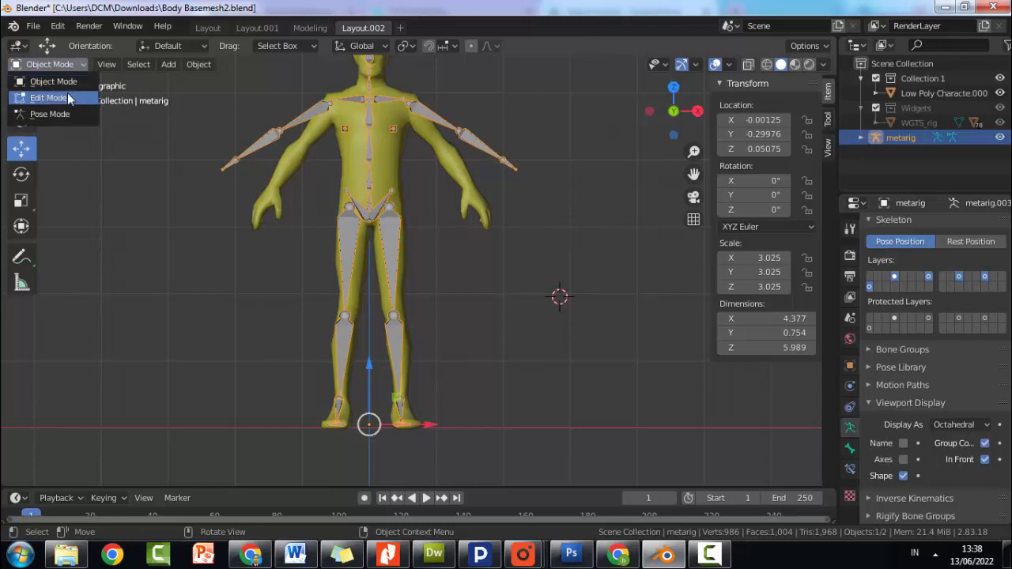
{"action": "left_click", "coordinate": [67, 97]}
{"action": "left_click", "coordinate": [457, 130]}
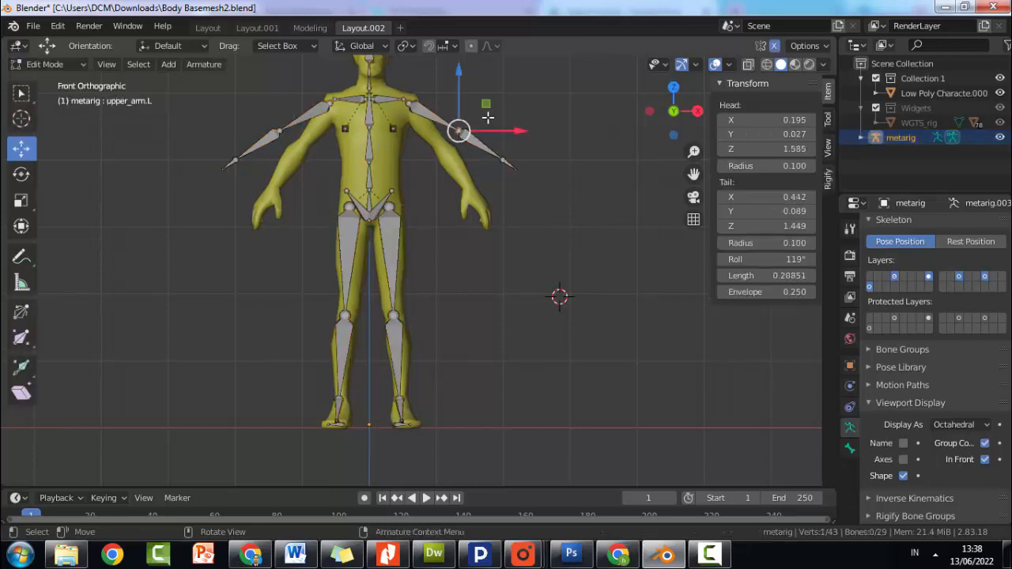
{"action": "left_click_drag", "start_coordinate": [486, 103], "coordinate": [463, 118]}
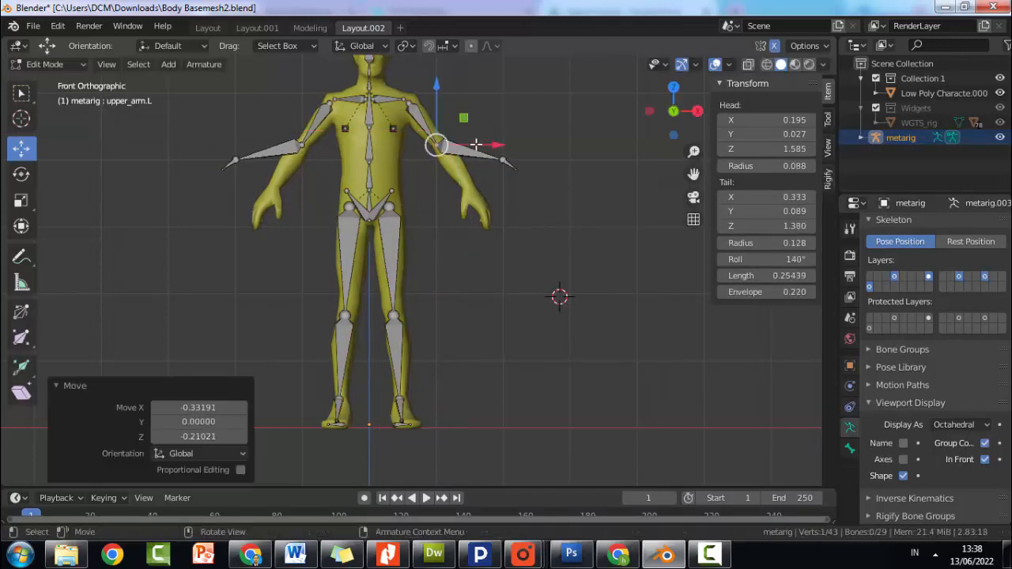
- Move the left wrist joint about -0.51 in X and -0.40 in Z, and the hand tip about -0.48 and -0.52
{"action": "left_click", "coordinate": [506, 161]}
{"action": "key", "text": "g"}
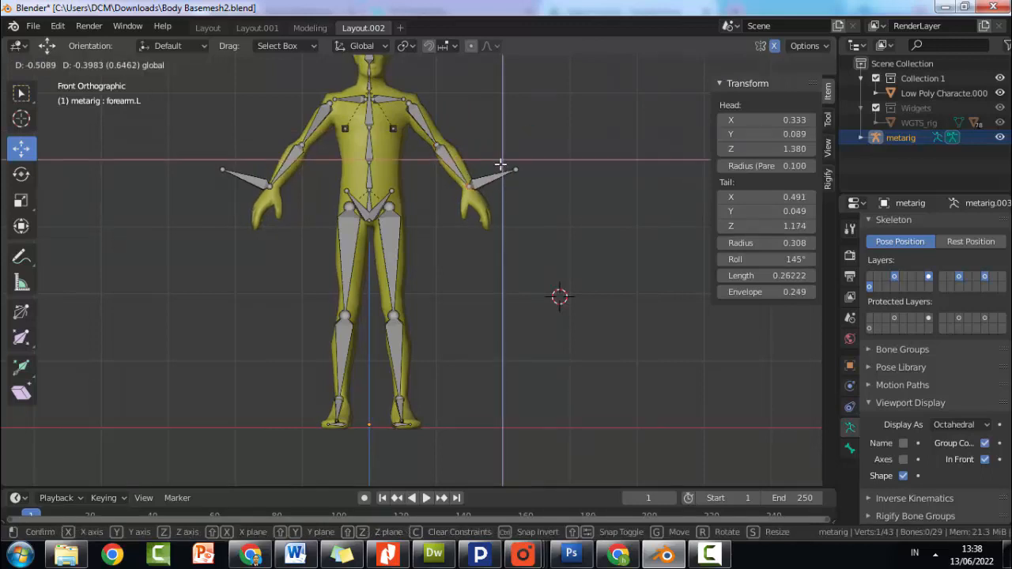
{"action": "left_click", "coordinate": [516, 170]}
{"action": "left_click", "coordinate": [515, 170]}
{"action": "key", "text": "g"}
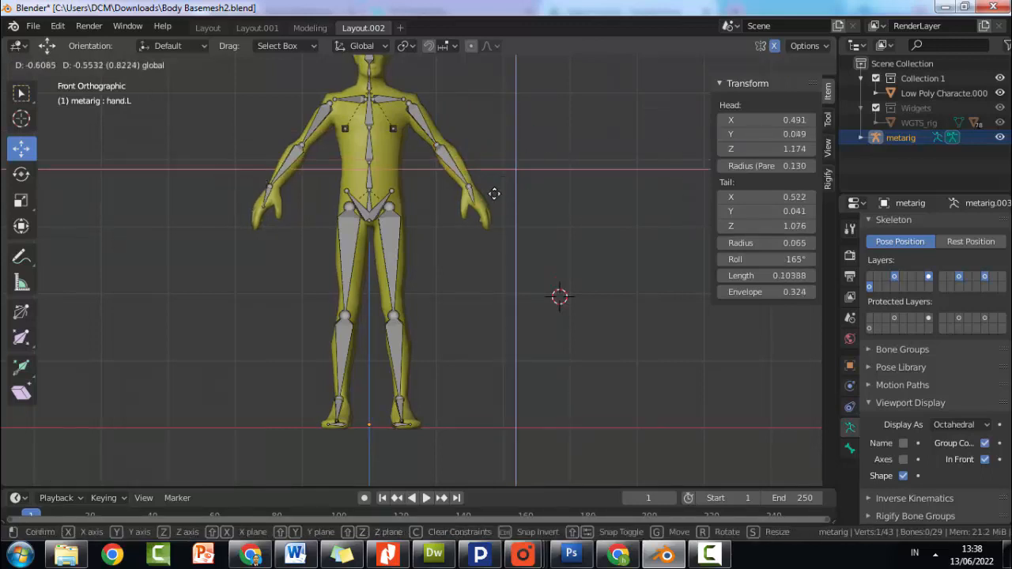
{"action": "left_click", "coordinate": [510, 186]}
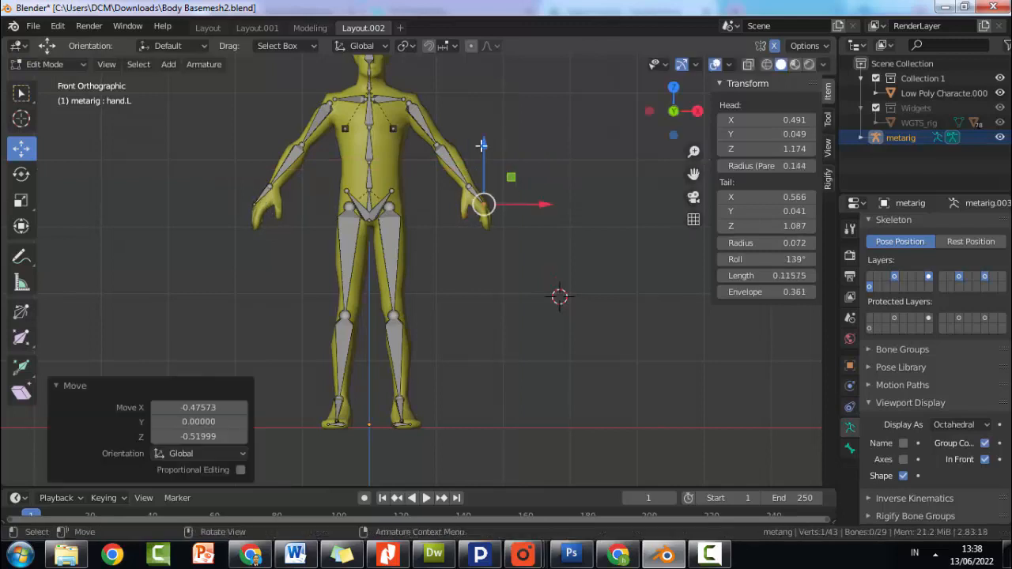
- Move the right hand bone's tip inward and shift the right wrist joint about 0.044 in X and -0.033 in Z
{"action": "left_click", "coordinate": [310, 161]}
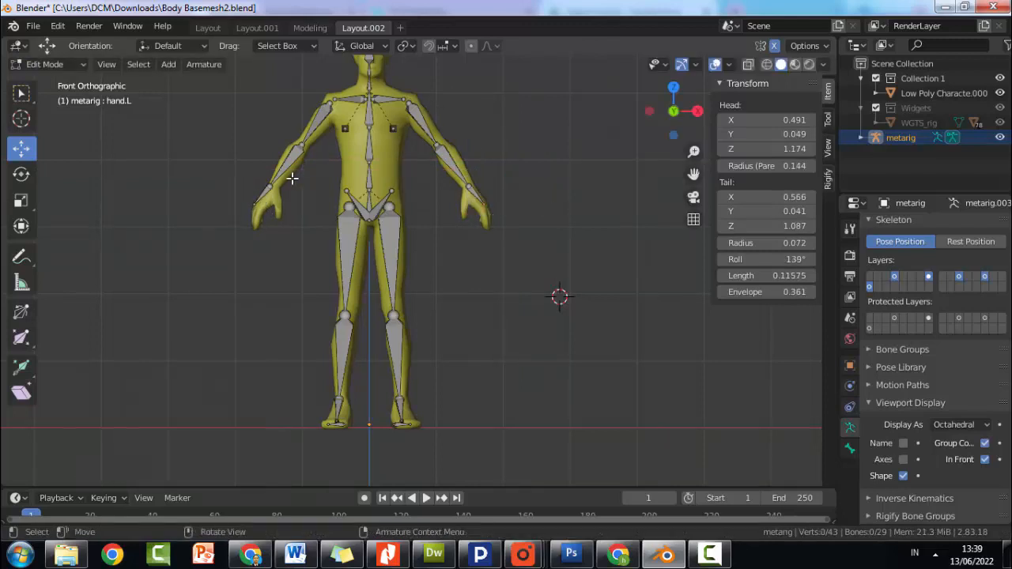
{"action": "left_click", "coordinate": [254, 203]}
{"action": "key", "text": "g"}
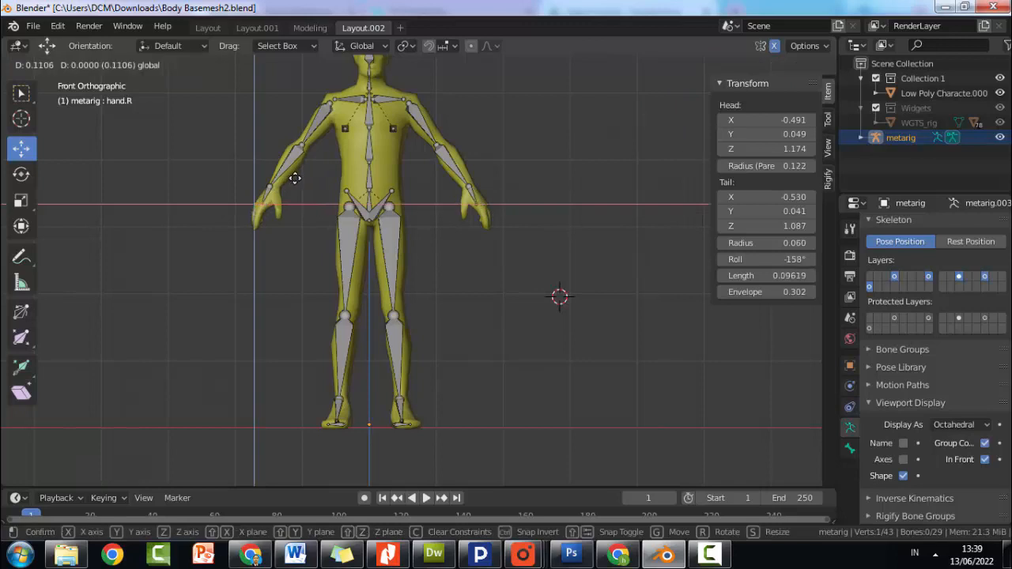
{"action": "left_click", "coordinate": [291, 180]}
{"action": "left_click", "coordinate": [269, 186]}
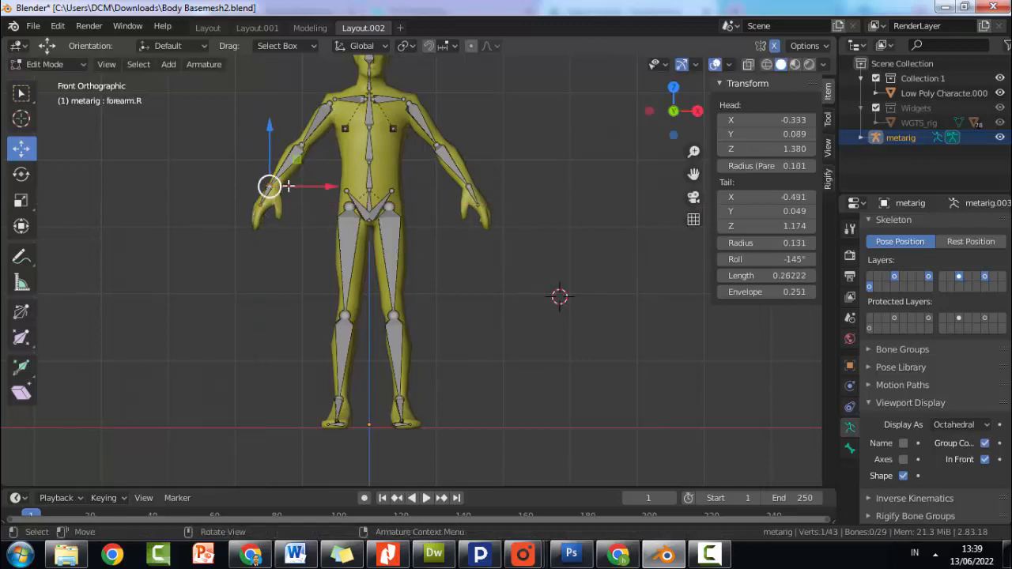
{"action": "key", "text": "g"}
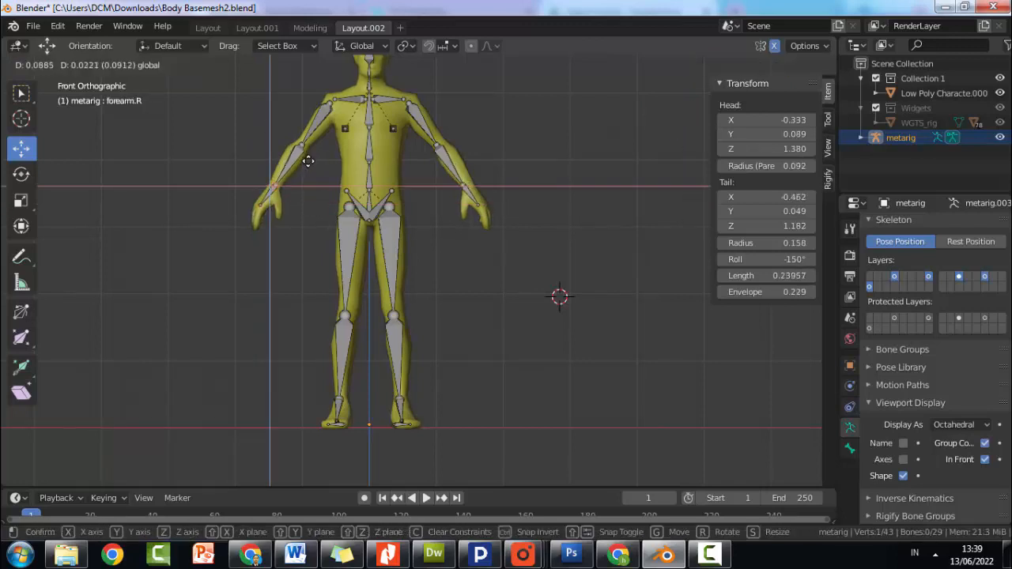
{"action": "left_click", "coordinate": [305, 163]}
{"action": "scroll", "coordinate": [292, 115], "scroll_direction": "up", "scroll_amount": 1}
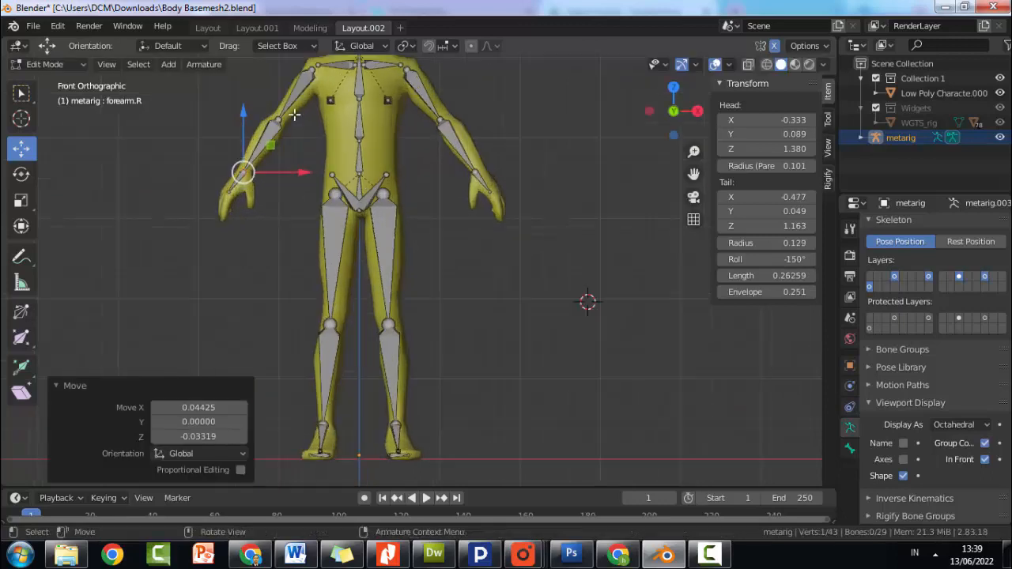
- Move the left elbow joint about 0.069 in X and -0.031 in Z onto the character's elbow
{"action": "scroll", "coordinate": [463, 97], "scroll_direction": "up", "scroll_amount": 1}
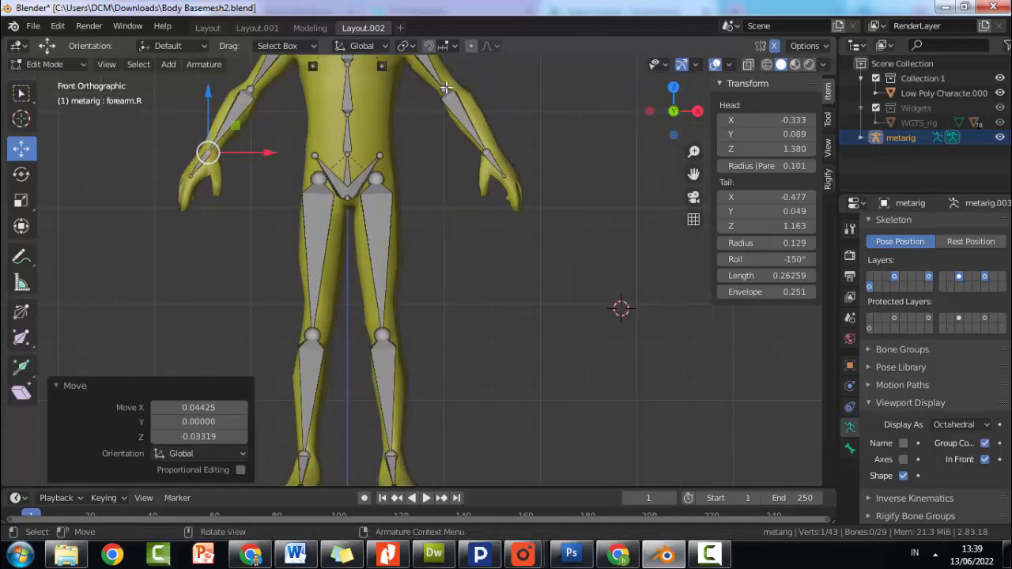
{"action": "left_click", "coordinate": [446, 87]}
{"action": "key", "text": "g"}
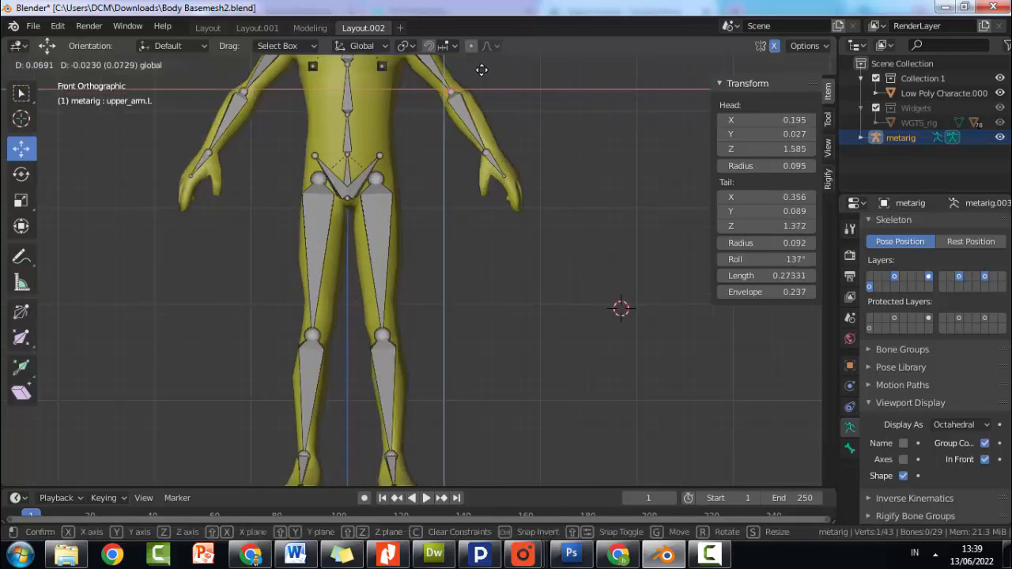
{"action": "left_click", "coordinate": [481, 70]}
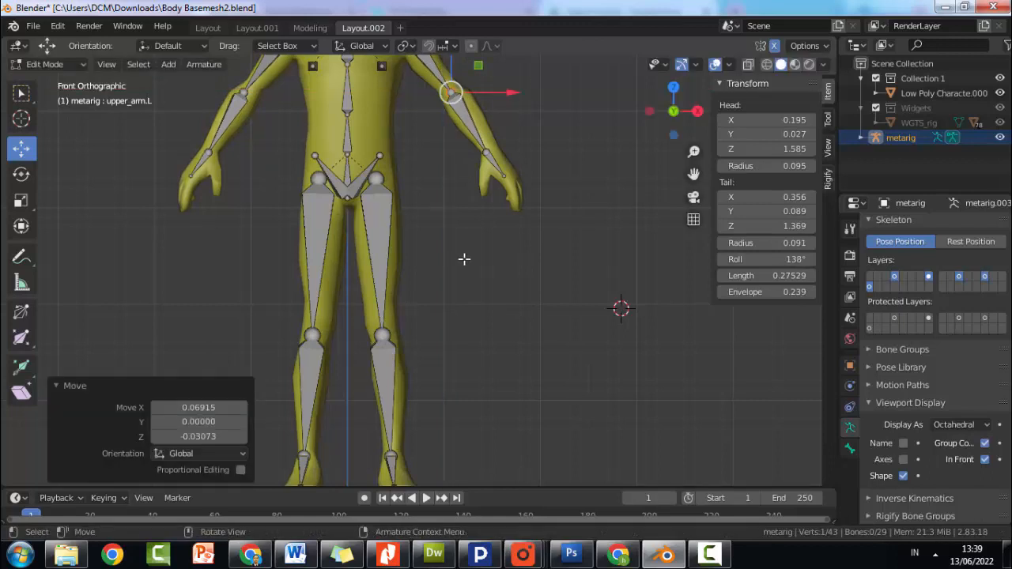
- Examine how the head and neck bones line up with the body in the front, top and right side views
{"action": "scroll", "coordinate": [467, 264], "scroll_direction": "down", "scroll_amount": 2}
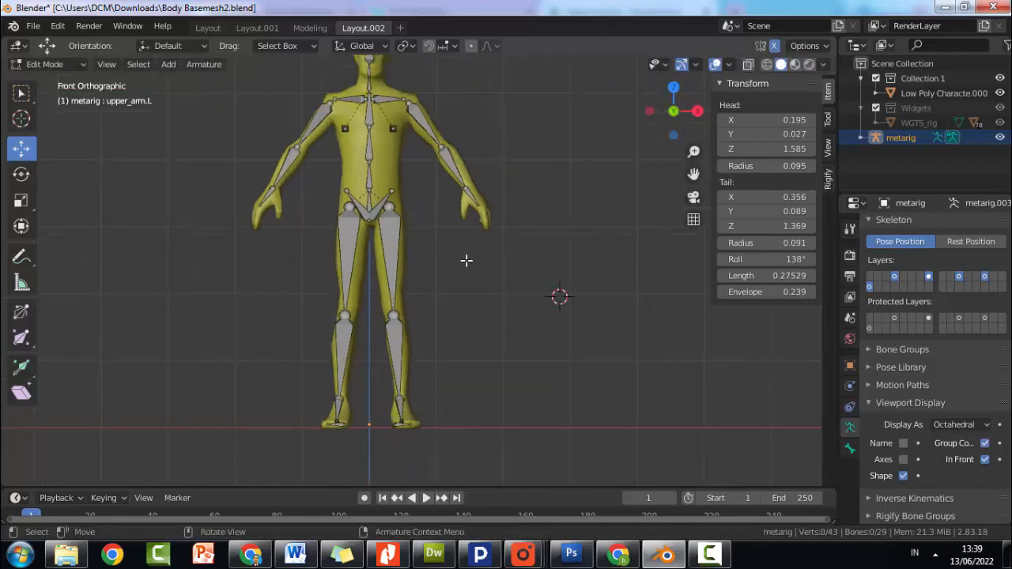
{"action": "scroll", "coordinate": [467, 260], "scroll_direction": "down", "scroll_amount": 2}
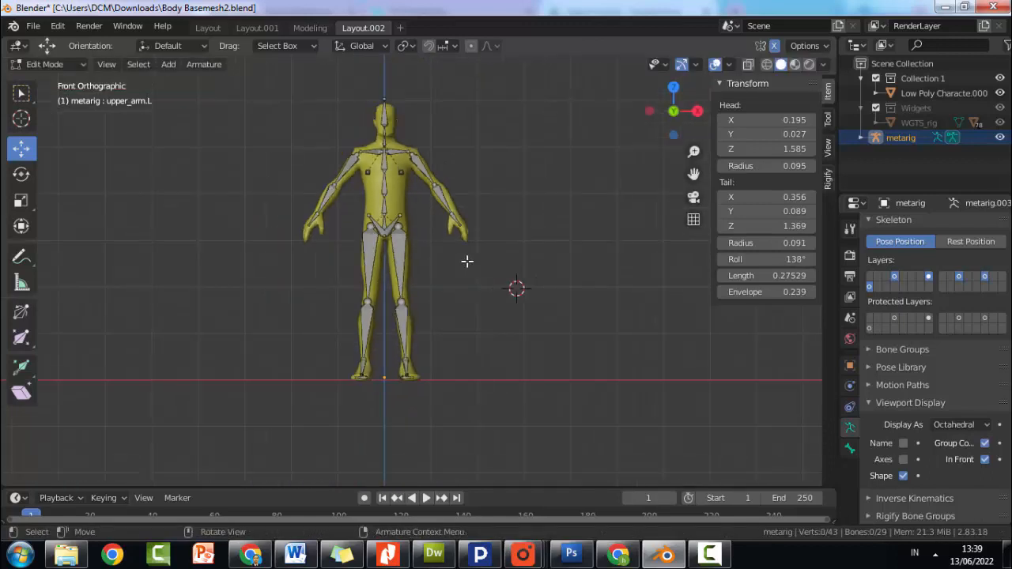
{"action": "left_click", "coordinate": [386, 117]}
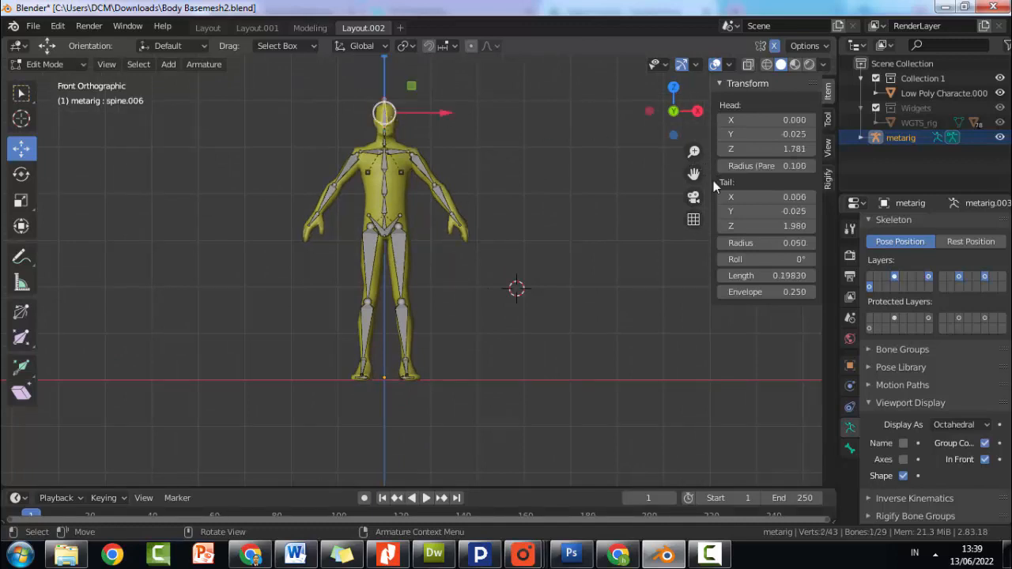
{"action": "scroll", "coordinate": [463, 221], "scroll_direction": "up", "scroll_amount": 5}
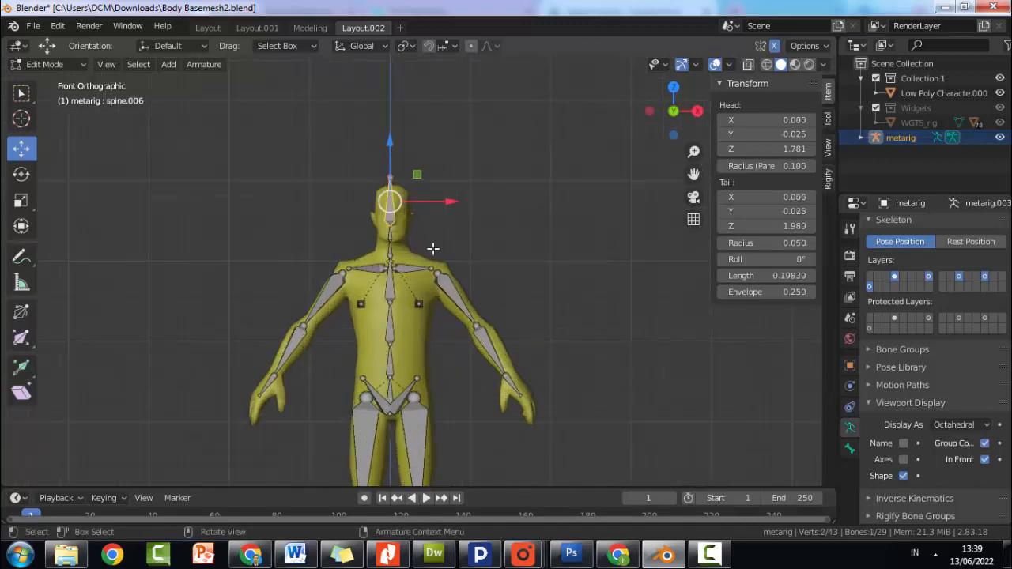
{"action": "scroll", "coordinate": [401, 217], "scroll_direction": "up", "scroll_amount": 3}
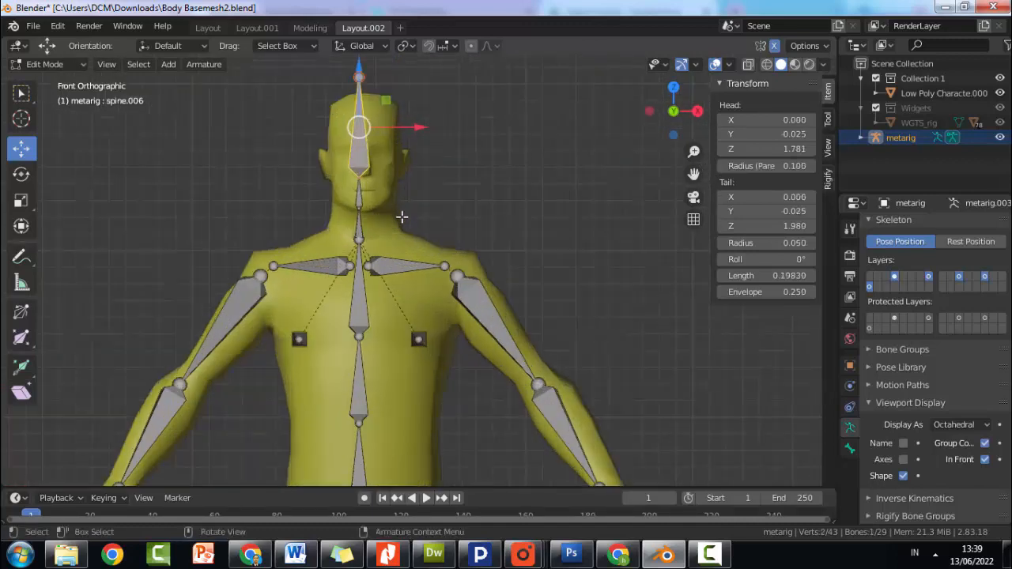
{"action": "left_click", "coordinate": [359, 181]}
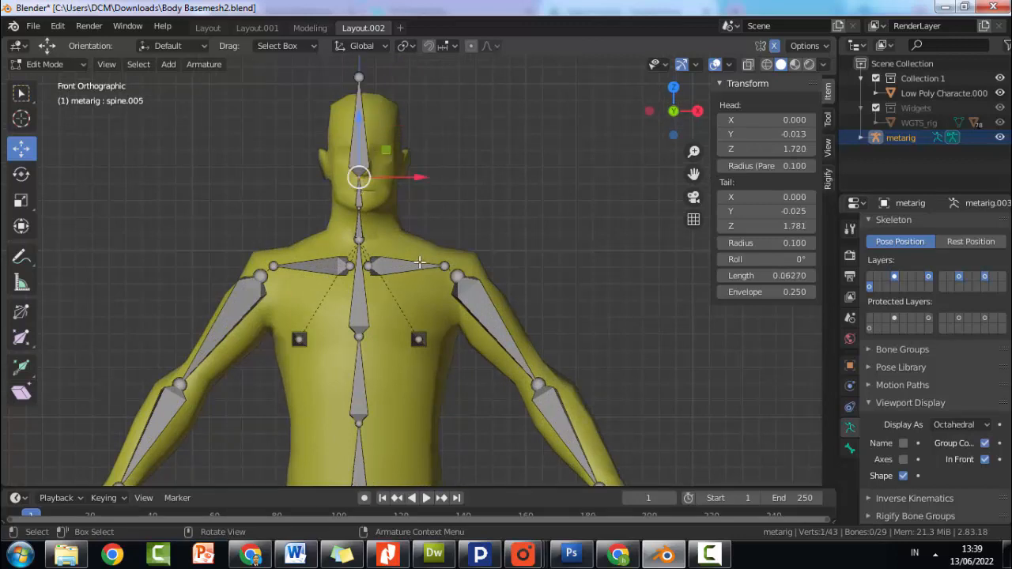
{"action": "key", "text": "KP_8"}
{"action": "key", "text": "KP_8"}
{"action": "key", "text": "KP_8"}
{"action": "key", "text": "KP_8"}
{"action": "key", "text": "KP_8"}
{"action": "key", "text": "KP_8"}
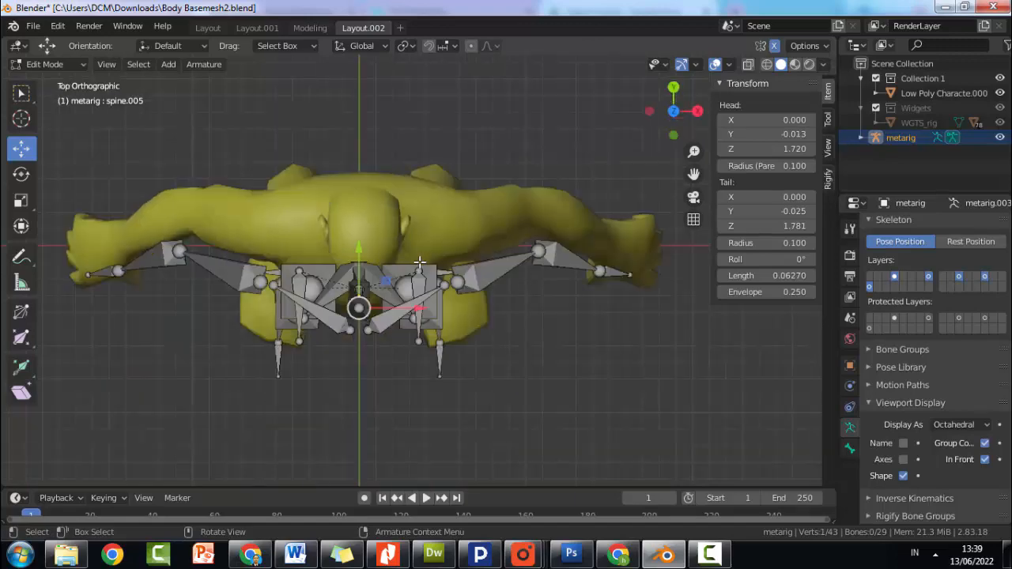
{"action": "key", "text": "KP_8"}
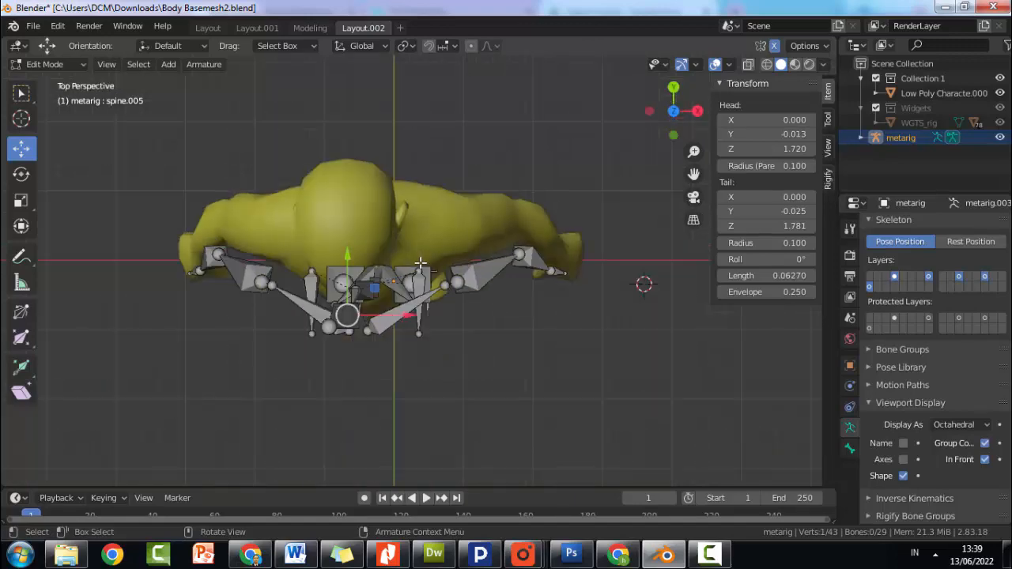
{"action": "key", "text": "KP_4"}
{"action": "key", "text": "KP_6"}
{"action": "key", "text": "KP_7"}
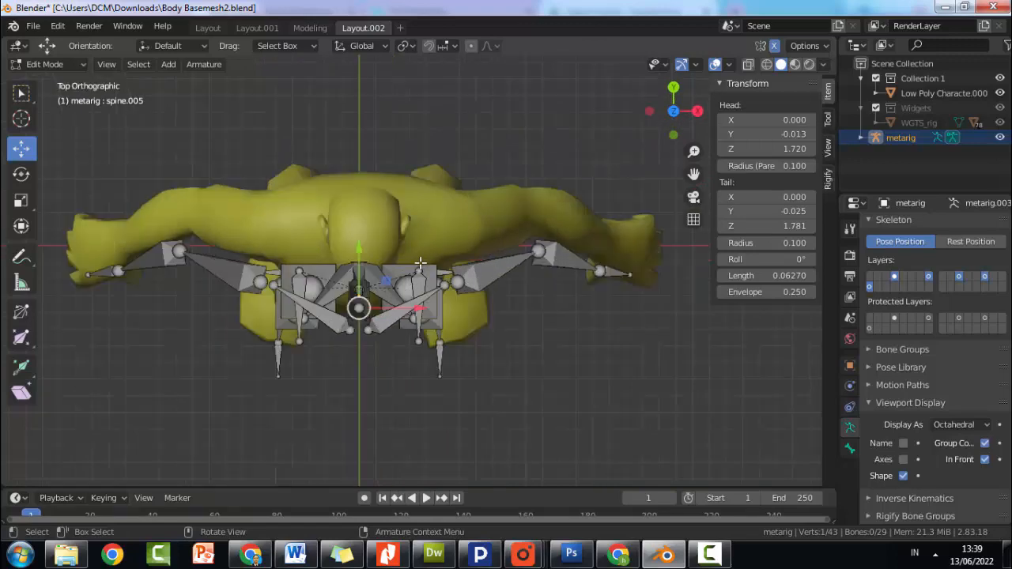
{"action": "key", "text": "KP_2"}
{"action": "key", "text": "KP_3"}
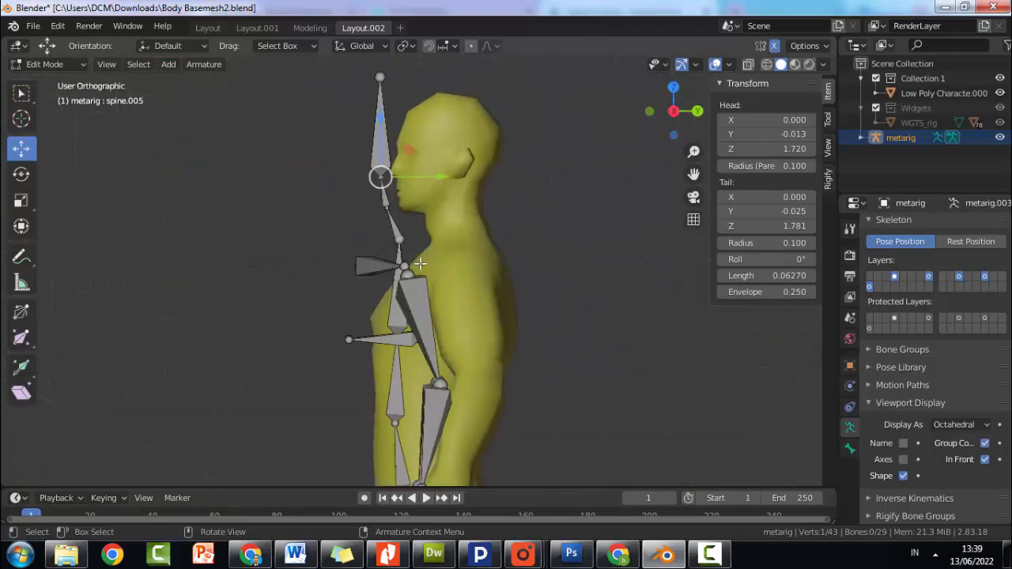
- Return to Object Mode and move the whole metarig about 0.248 in Y into the body
{"action": "scroll", "coordinate": [462, 225], "scroll_direction": "down", "scroll_amount": 2}
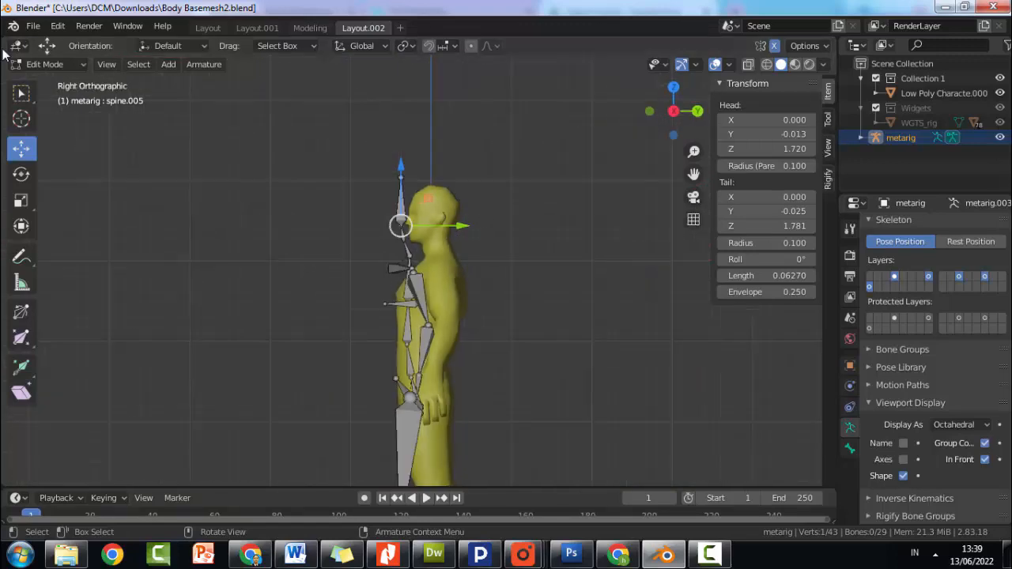
{"action": "left_click", "coordinate": [29, 66]}
{"action": "left_click", "coordinate": [59, 80]}
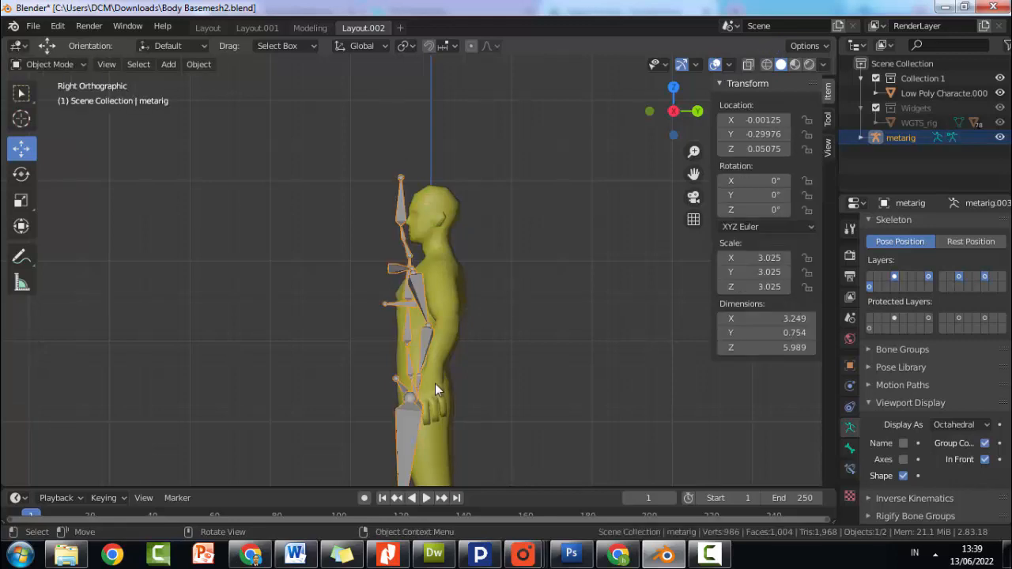
{"action": "scroll", "coordinate": [435, 383], "scroll_direction": "down", "scroll_amount": 4}
{"action": "mouse_move", "coordinate": [478, 402]}
{"action": "left_mouse_down"}
{"action": "mouse_move", "coordinate": [492, 400]}
{"action": "mouse_move", "coordinate": [484, 403]}
{"action": "left_mouse_up"}
- In the metarig's Edit Mode, move the left knee joint about 0.232 in Y into the leg
{"action": "scroll", "coordinate": [435, 451], "scroll_direction": "up", "scroll_amount": 4}
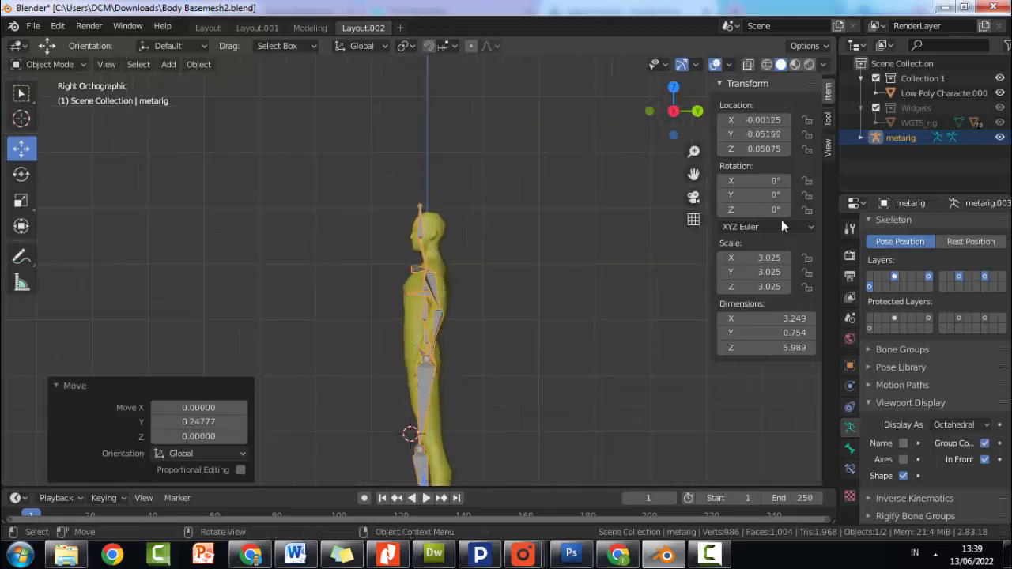
{"action": "left_click_drag", "start_coordinate": [693, 176], "coordinate": [670, 21]}
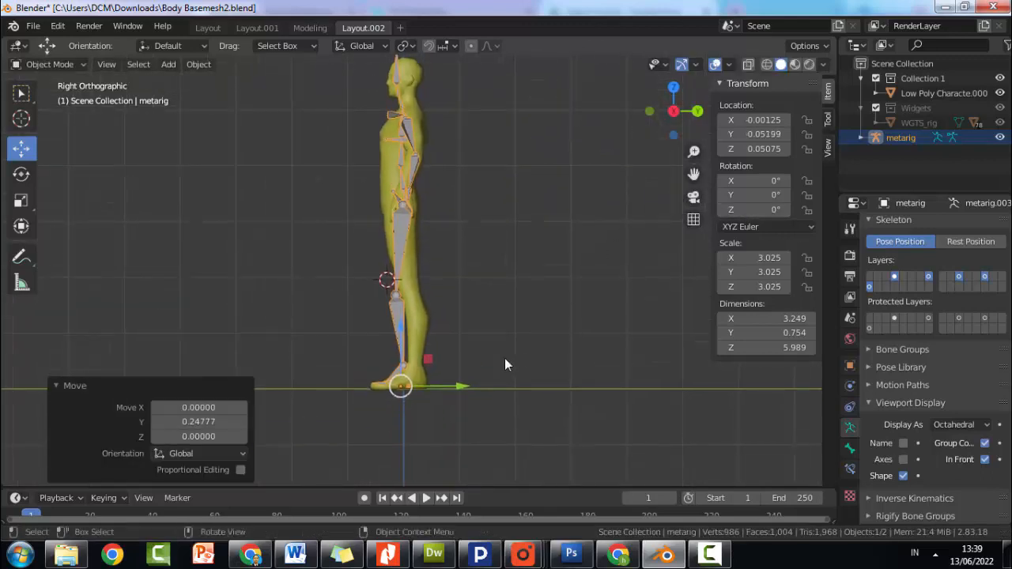
{"action": "scroll", "coordinate": [521, 298], "scroll_direction": "up", "scroll_amount": 1}
{"action": "left_click", "coordinate": [521, 298]}
{"action": "left_click", "coordinate": [390, 297]}
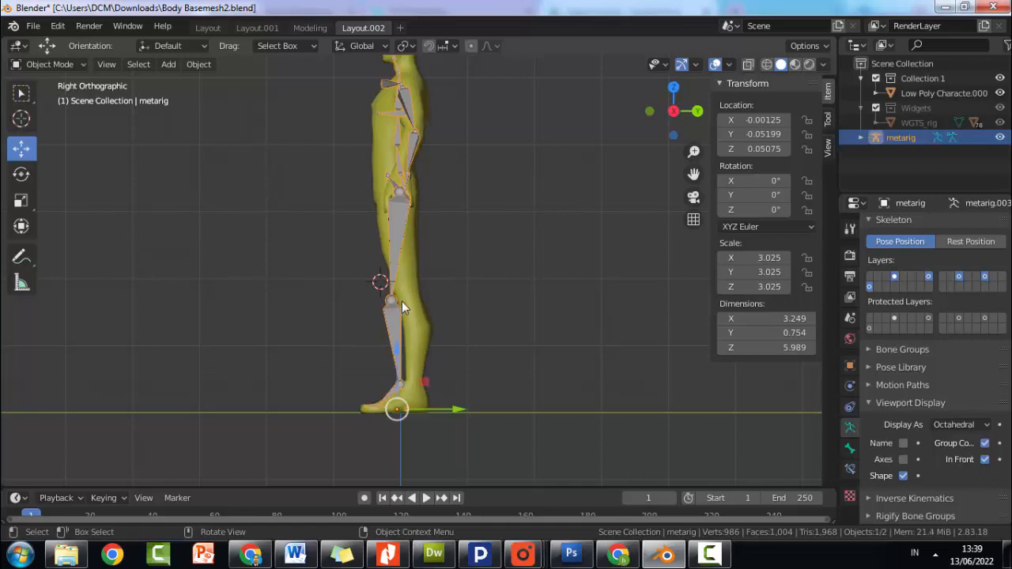
{"action": "left_click", "coordinate": [40, 64]}
{"action": "left_click", "coordinate": [36, 97]}
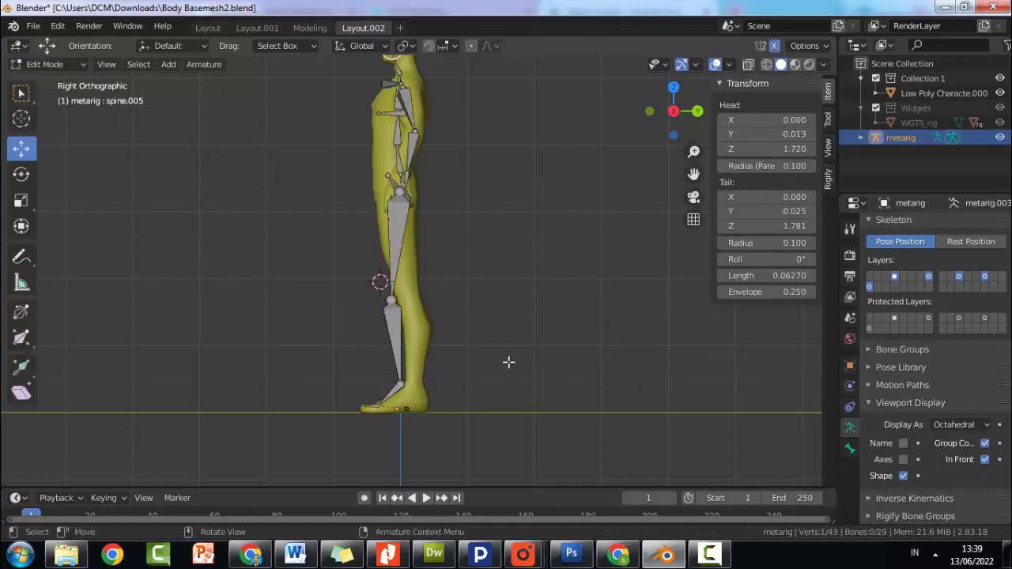
{"action": "left_click", "coordinate": [390, 298]}
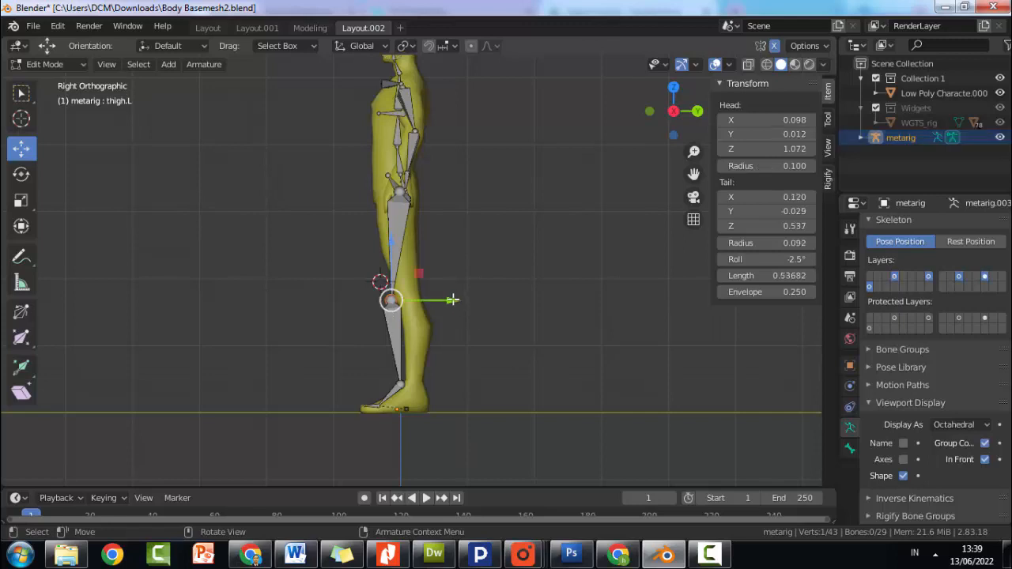
{"action": "left_click_drag", "start_coordinate": [459, 300], "coordinate": [475, 300]}
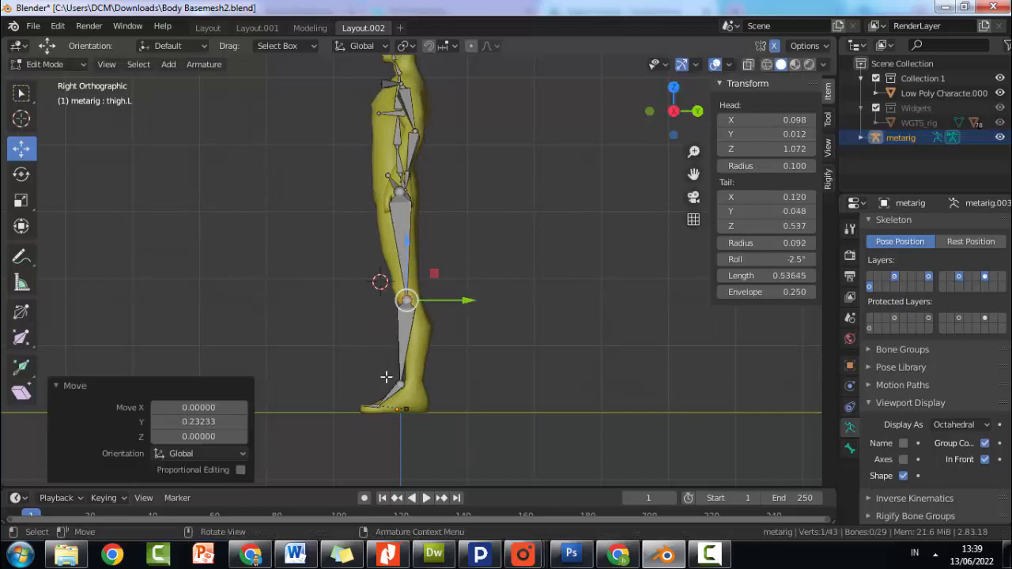
- Move the left ankle joint about 0.210 in Y and -0.044 in Z onto the character's ankle
{"action": "left_click", "coordinate": [401, 386]}
{"action": "left_click_drag", "start_coordinate": [443, 385], "coordinate": [446, 388]}
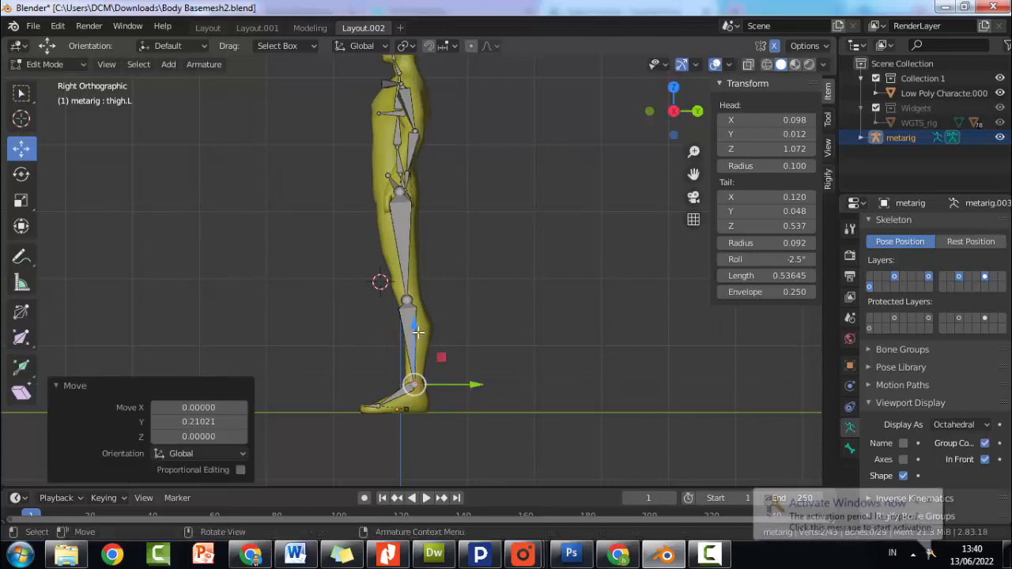
{"action": "left_click_drag", "start_coordinate": [415, 331], "coordinate": [417, 337]}
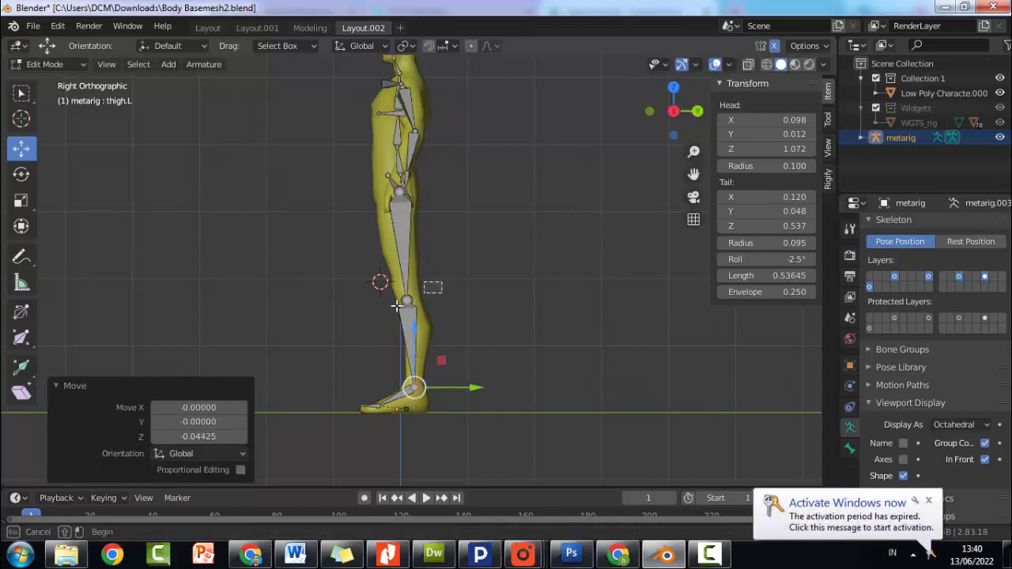
- Raise the left knee joint and shift it slightly forward to about Y 0.037 and Z 0.585
{"action": "left_click", "coordinate": [406, 301]}
{"action": "mouse_move", "coordinate": [450, 305]}
{"action": "left_mouse_down"}
{"action": "mouse_move", "coordinate": [459, 300]}
{"action": "mouse_move", "coordinate": [417, 255]}
{"action": "mouse_move", "coordinate": [473, 292]}
{"action": "mouse_move", "coordinate": [461, 290]}
{"action": "left_mouse_up"}
{"action": "left_click", "coordinate": [468, 192]}
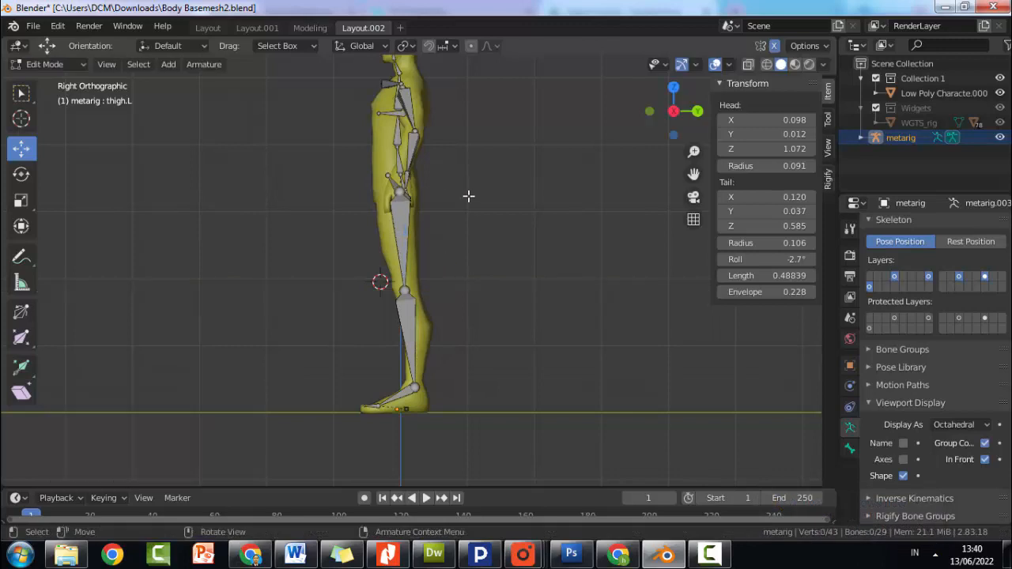
- Move the head bone's base joint to about Y 0.027 and Z 1.727, and shift the joint in mid-neck backward
{"action": "scroll", "coordinate": [470, 198], "scroll_direction": "down", "scroll_amount": 1}
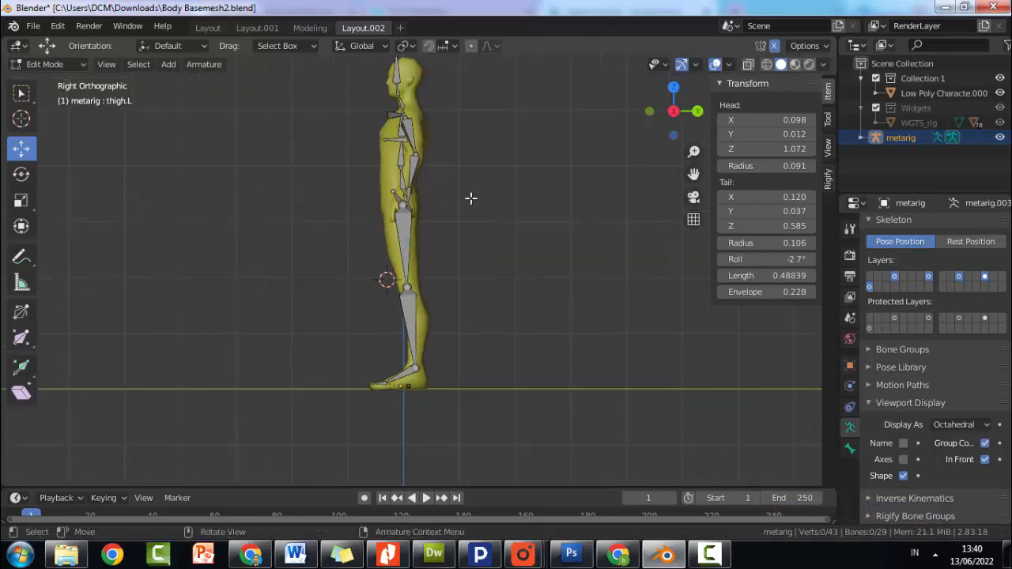
{"action": "left_click", "coordinate": [396, 86]}
{"action": "left_click_drag", "start_coordinate": [694, 174], "coordinate": [694, 307]}
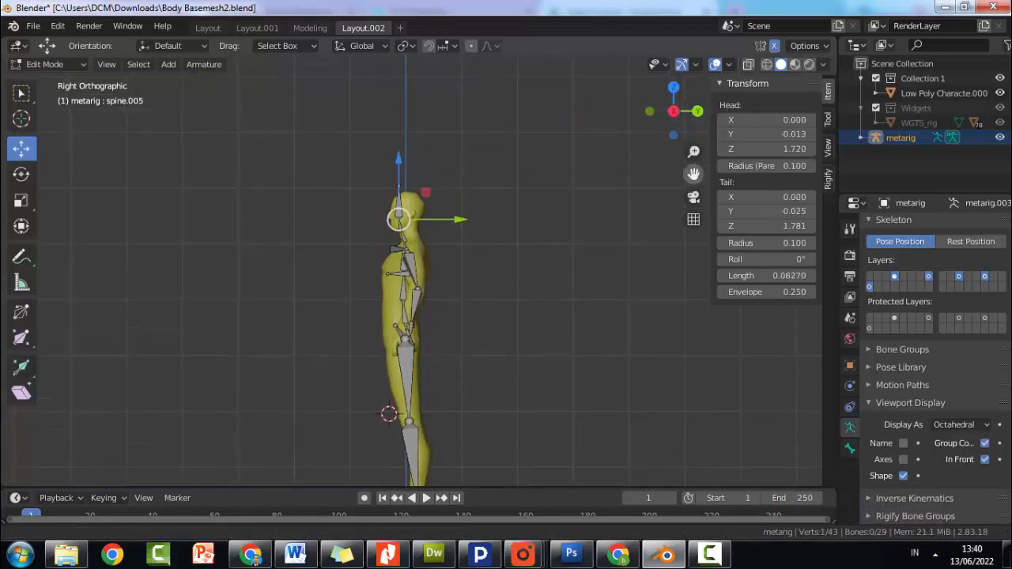
{"action": "scroll", "coordinate": [438, 245], "scroll_direction": "up", "scroll_amount": 6}
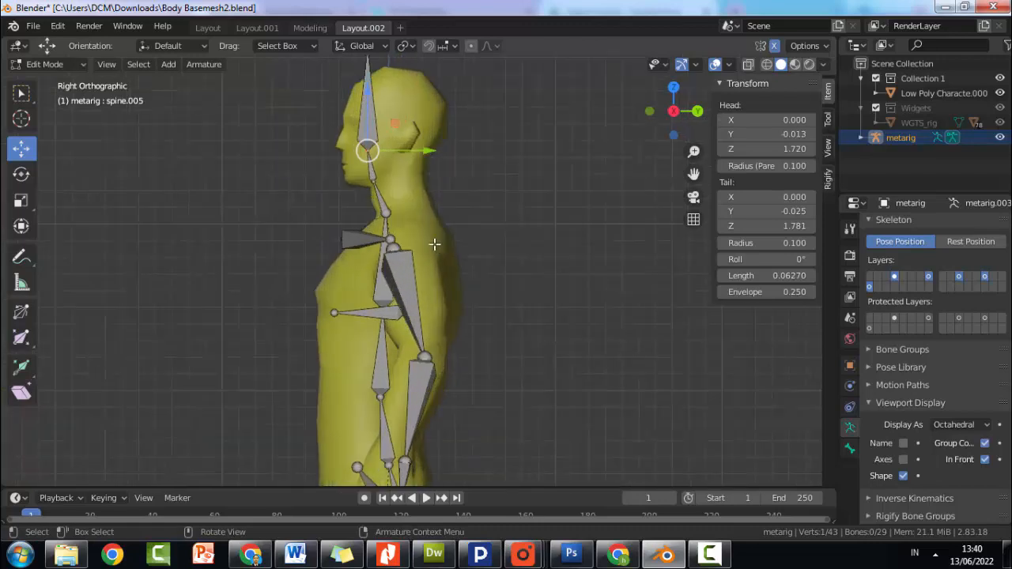
{"action": "left_click_drag", "start_coordinate": [369, 153], "coordinate": [407, 177]}
{"action": "left_click", "coordinate": [377, 182]}
{"action": "left_click", "coordinate": [402, 171]}
- Move the head bone's tip to about Y 0.021 and Z 1.934 at the crown of the head
{"action": "left_click", "coordinate": [378, 86]}
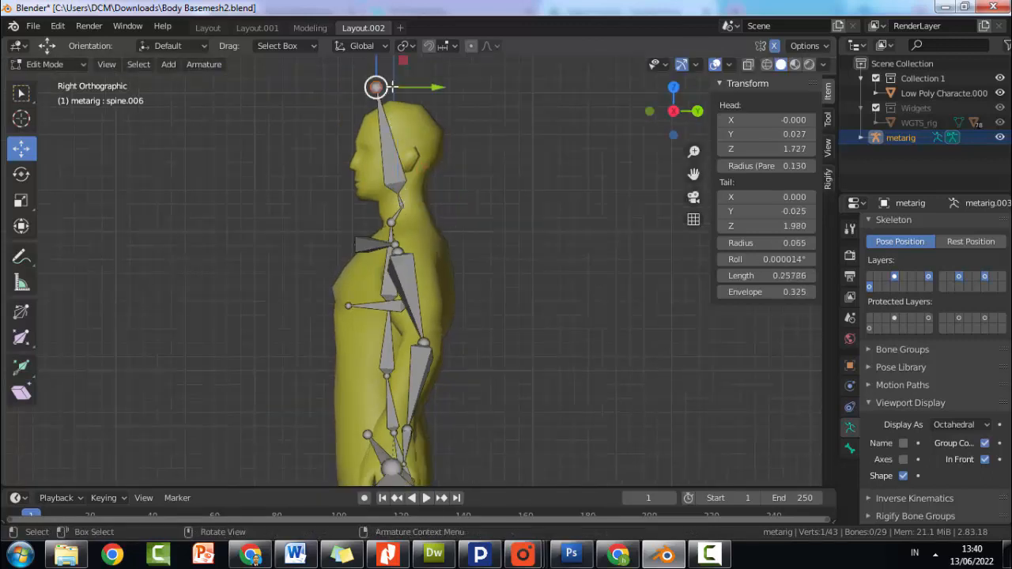
{"action": "mouse_move", "coordinate": [390, 87]}
{"action": "left_mouse_down"}
{"action": "mouse_move", "coordinate": [411, 87]}
{"action": "mouse_move", "coordinate": [395, 106]}
{"action": "left_mouse_up"}
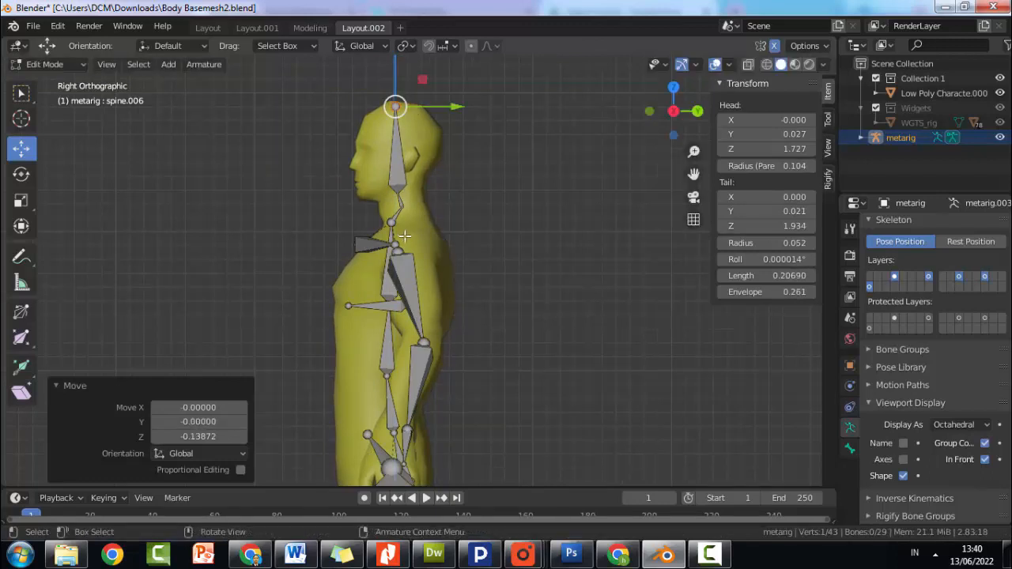
- Try to shift the joint at the base of the neck backward along Y, and undo the move
{"action": "scroll", "coordinate": [404, 236], "scroll_direction": "up", "scroll_amount": 3}
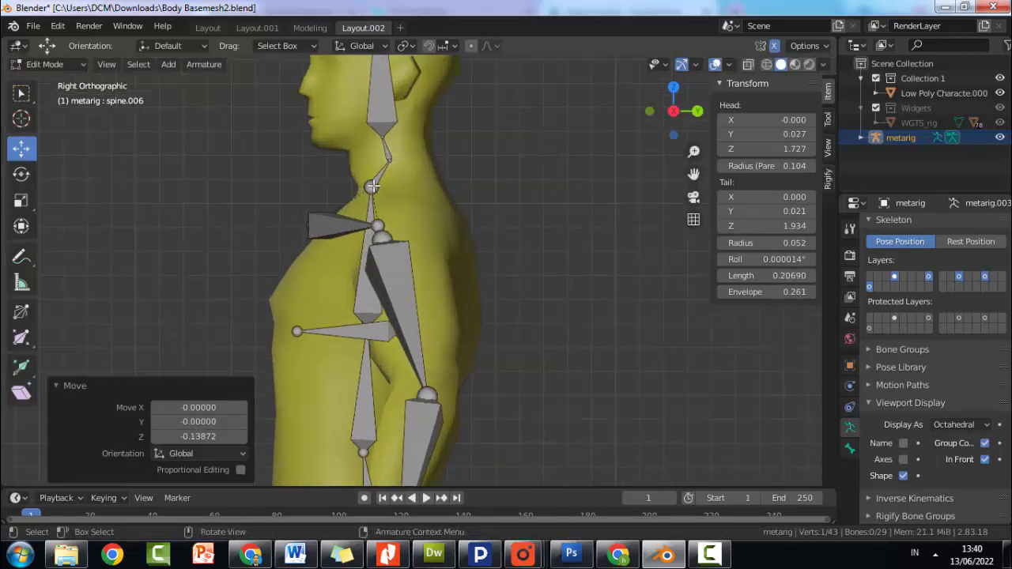
{"action": "left_click", "coordinate": [372, 186]}
{"action": "left_click_drag", "start_coordinate": [423, 188], "coordinate": [440, 187]}
{"action": "key", "text": "ctrl+z"}
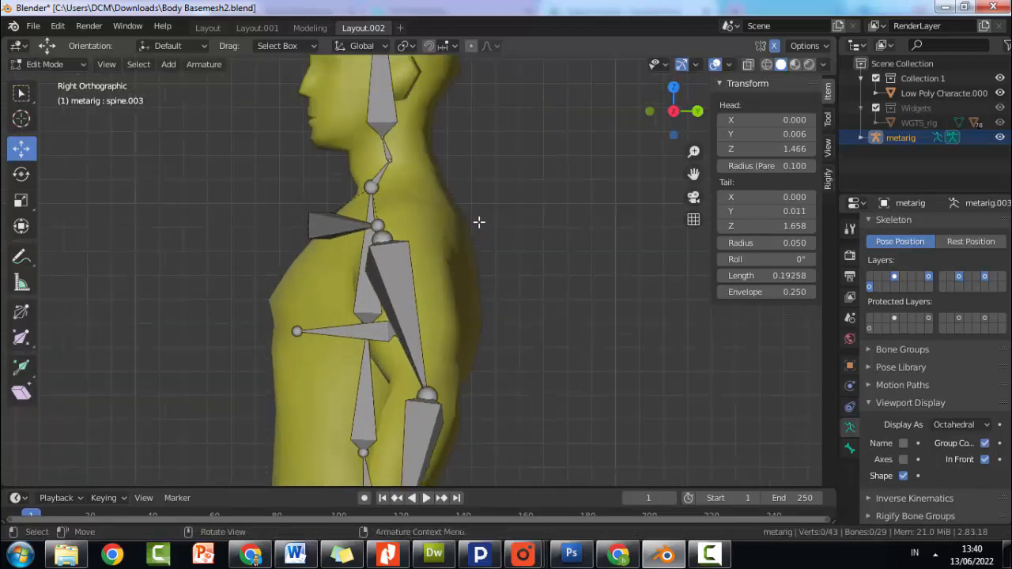
- Select the left shoulder bone and examine the fit of the shoulders and whole metarig from several angles
{"action": "left_click", "coordinate": [320, 224]}
{"action": "middle_click_drag", "start_coordinate": [280, 234], "coordinate": [447, 260]}
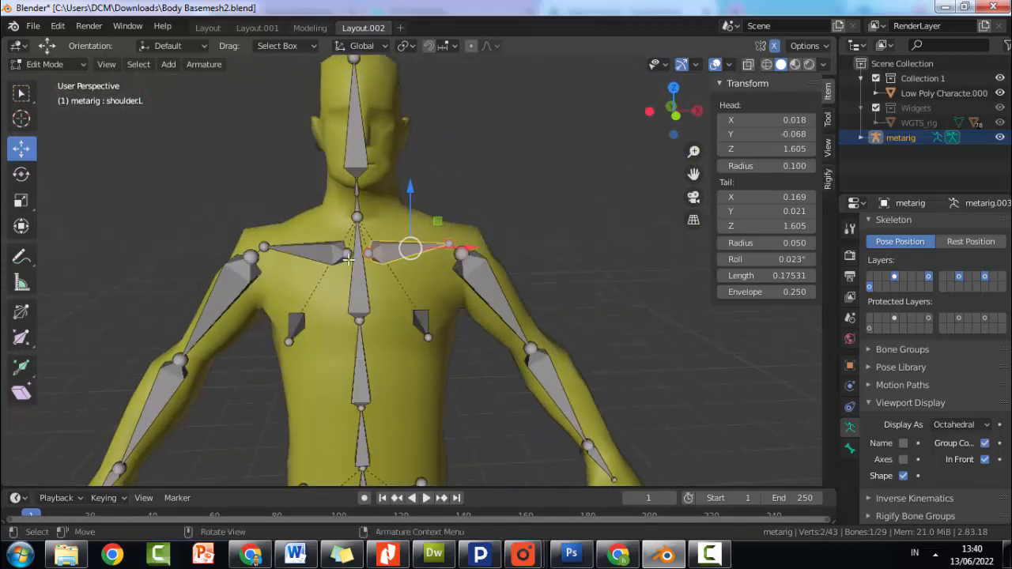
{"action": "middle_click_drag", "start_coordinate": [551, 221], "coordinate": [340, 245]}
{"action": "scroll", "coordinate": [475, 268], "scroll_direction": "down", "scroll_amount": 4}
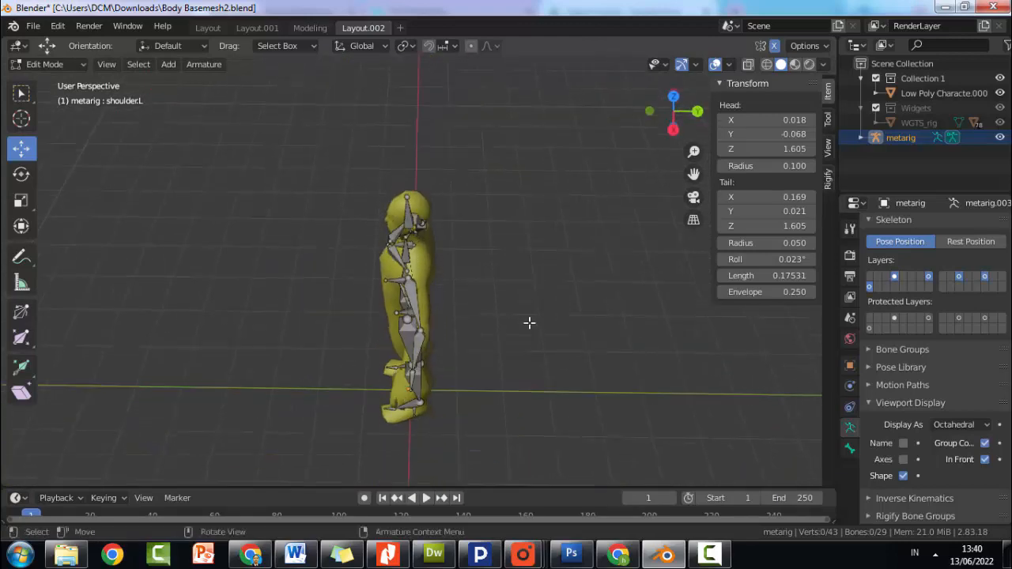
{"action": "key", "text": "KP_1"}
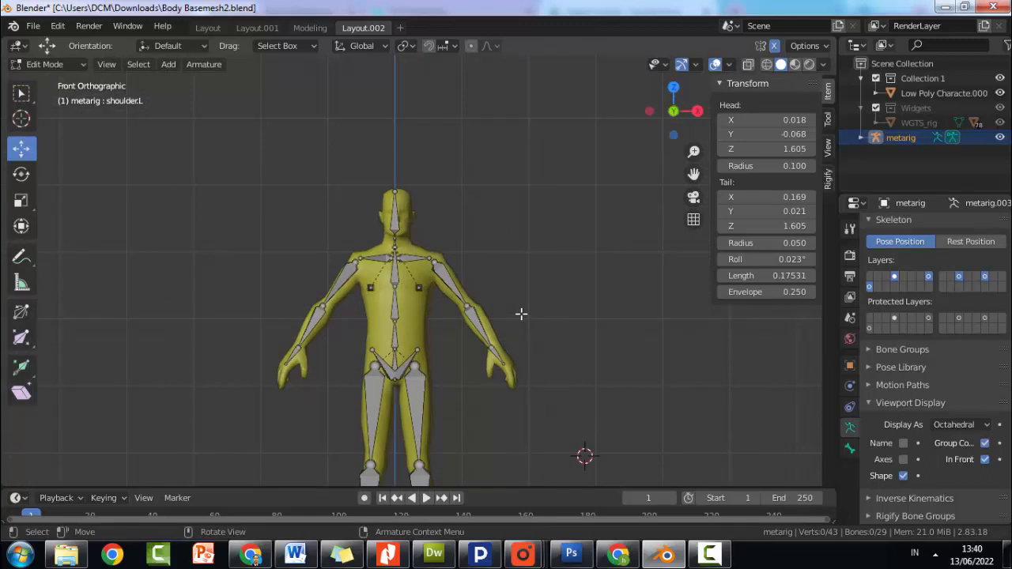
{"action": "key", "text": "KP_3"}
{"action": "key", "text": "KP_4"}
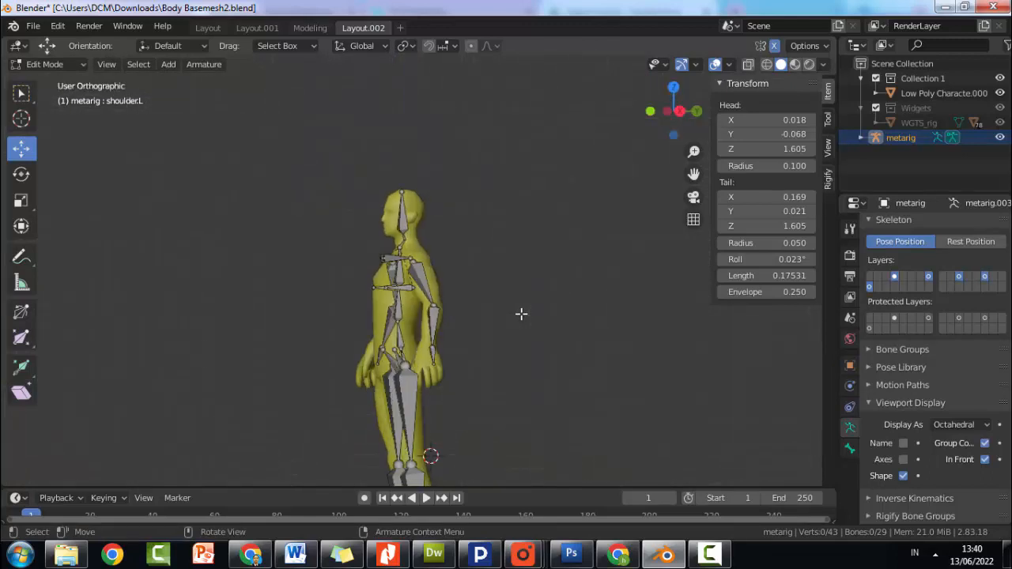
- Move the left hand bone's tip to about X 0.57 and Y 0.001 as seen from above
{"action": "key", "text": "KP_7"}
{"action": "scroll", "coordinate": [518, 290], "scroll_direction": "up", "scroll_amount": 6}
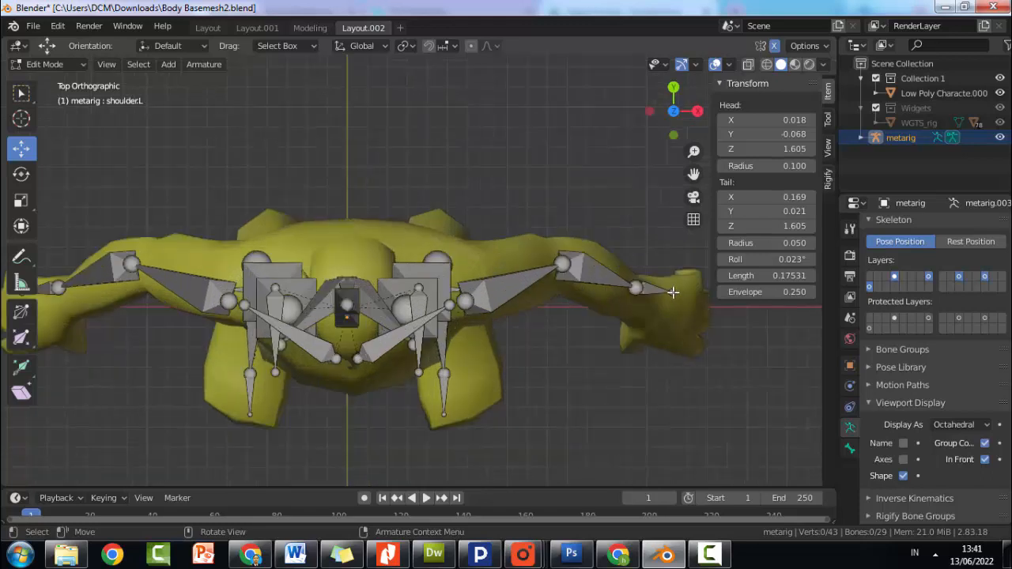
{"action": "left_click", "coordinate": [673, 292]}
{"action": "key", "text": "g"}
{"action": "key", "text": "y"}
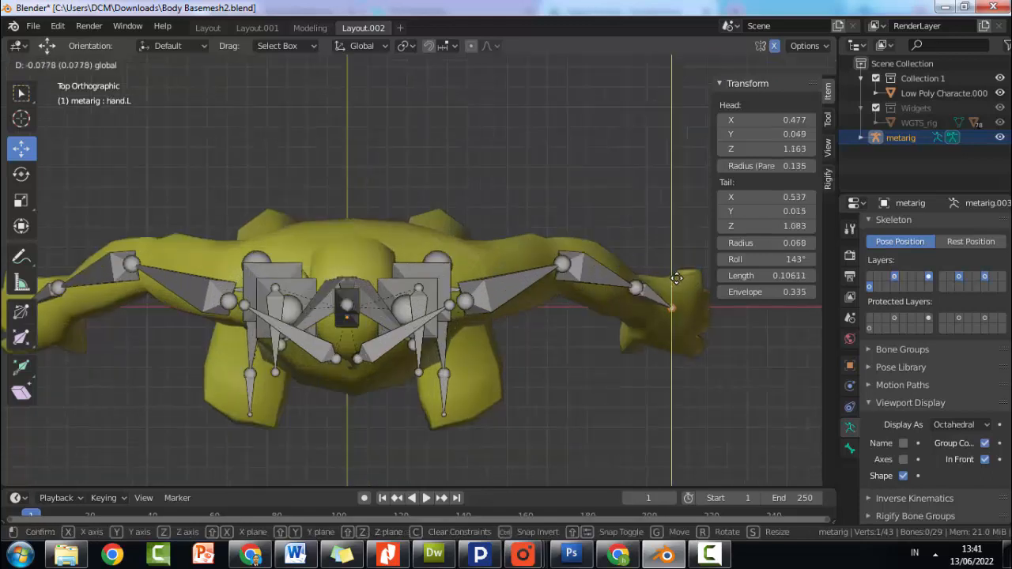
{"action": "left_click", "coordinate": [677, 279]}
{"action": "key", "text": "g"}
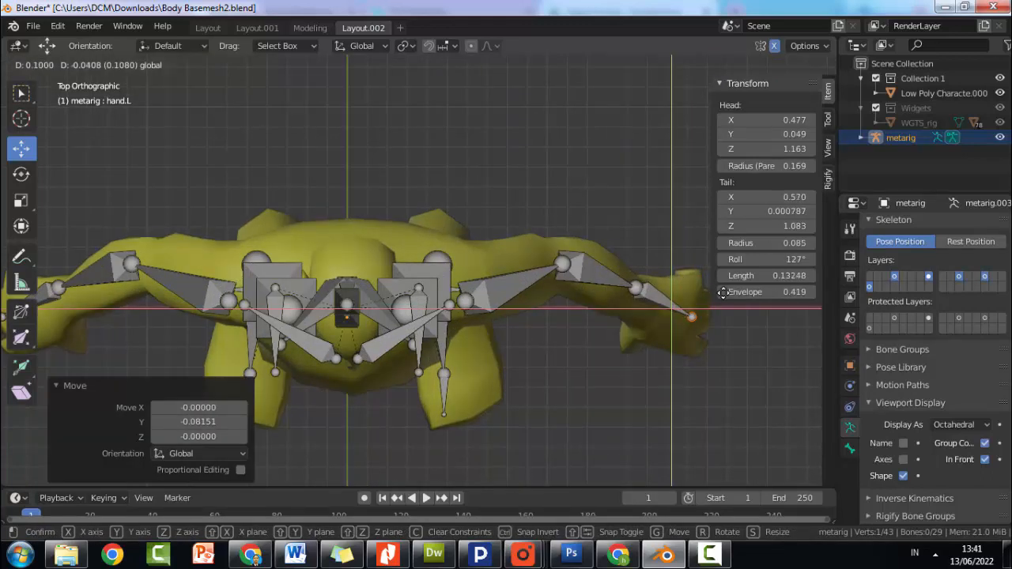
{"action": "left_click", "coordinate": [722, 293]}
- Move the left wrist joint to about X 0.499 and Y 0.017, centring it in the wrist from above
{"action": "left_click", "coordinate": [637, 287]}
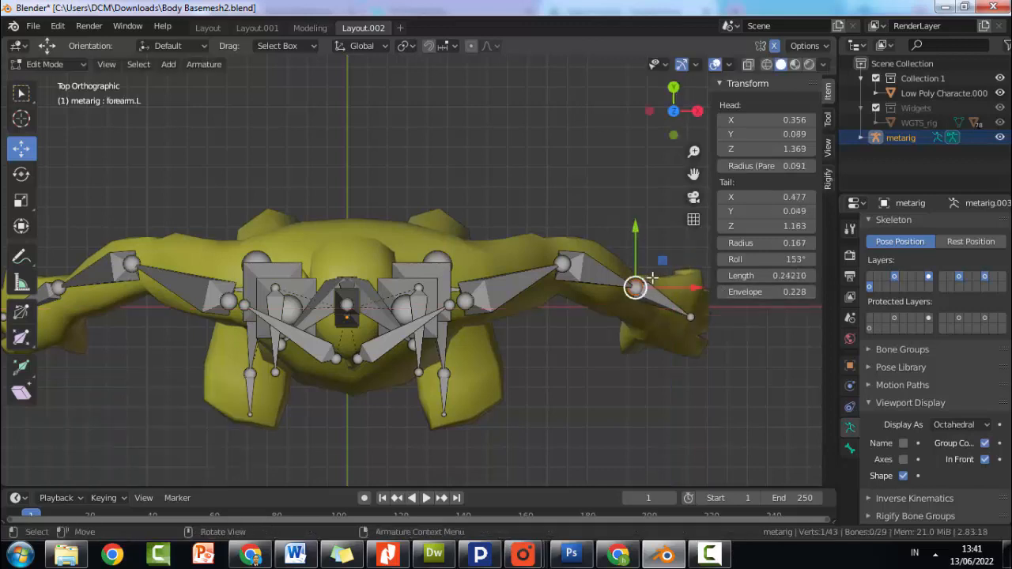
{"action": "key", "text": "g"}
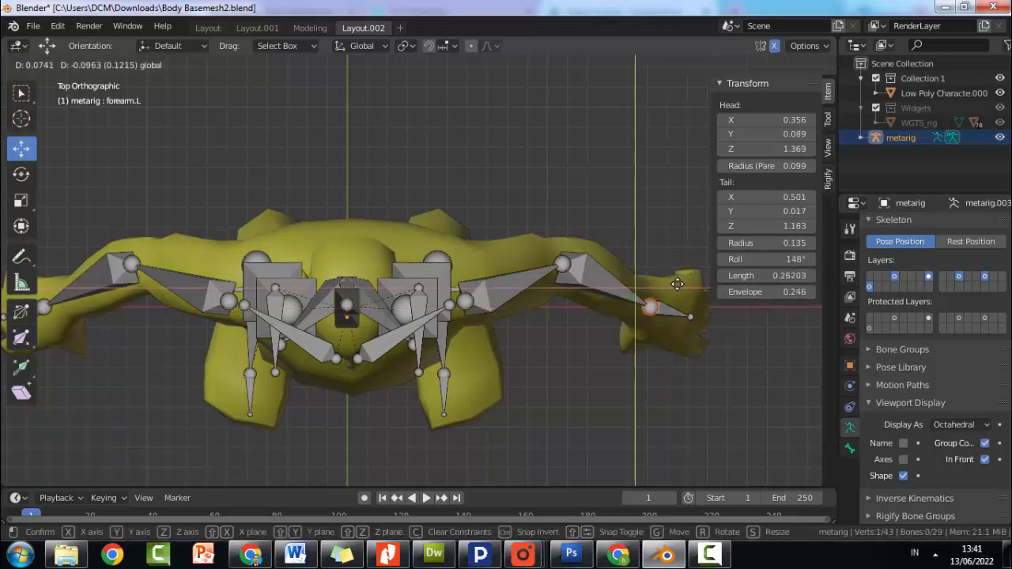
{"action": "left_click", "coordinate": [679, 281]}
{"action": "left_click", "coordinate": [586, 203]}
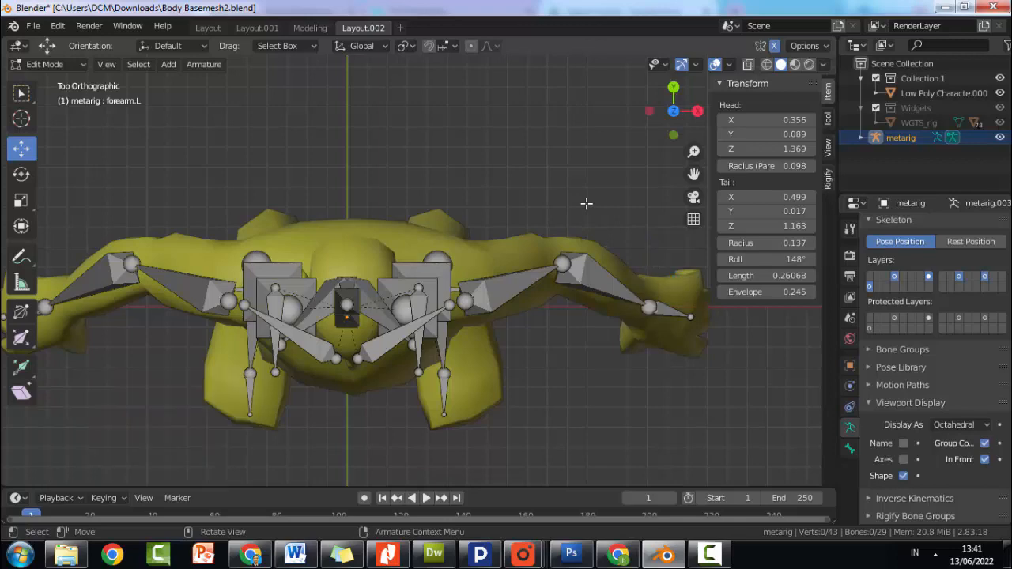
- Turn off X-axis mirroring and shift the right wrist joint along X to about -0.473
{"action": "key", "text": "KP_1"}
{"action": "scroll", "coordinate": [572, 267], "scroll_direction": "down", "scroll_amount": 1}
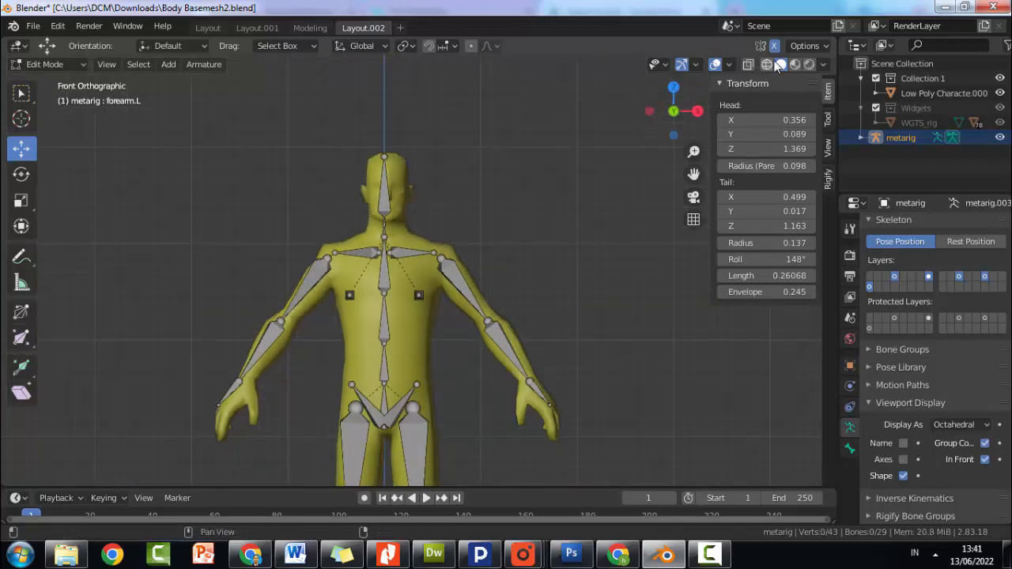
{"action": "left_click", "coordinate": [240, 384]}
{"action": "key", "text": "g"}
{"action": "key", "text": "x"}
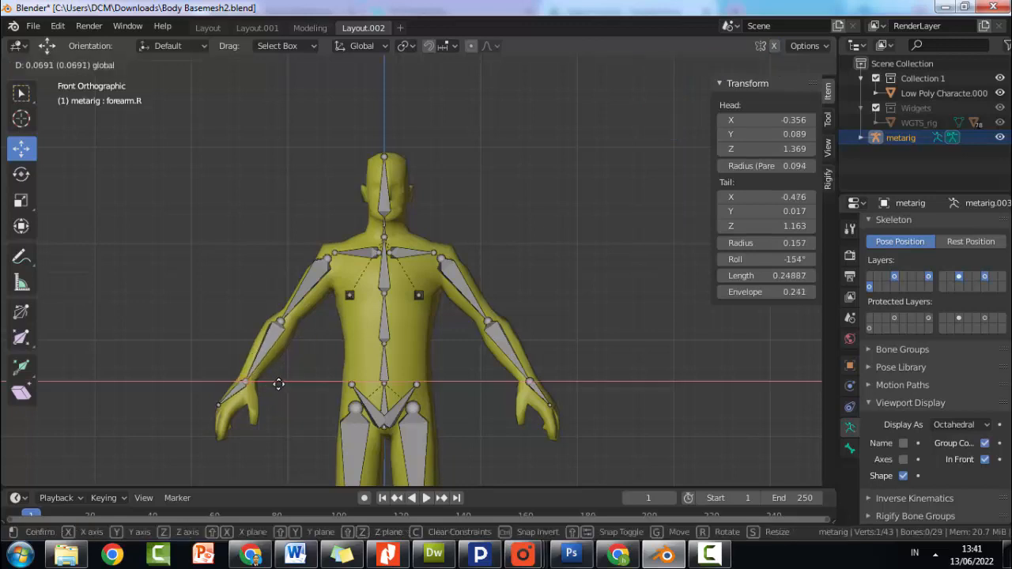
{"action": "left_click", "coordinate": [278, 383]}
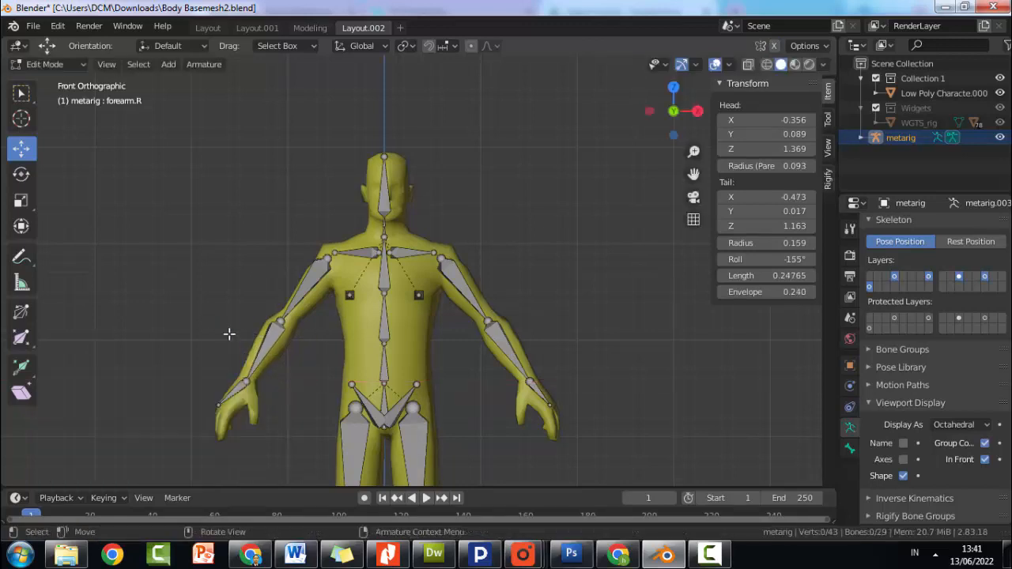
- Move the right hand bone's tip to about X -0.550 and Z 1.078, and the left hand bone's tip along X to about 0.555
{"action": "left_click", "coordinate": [219, 403]}
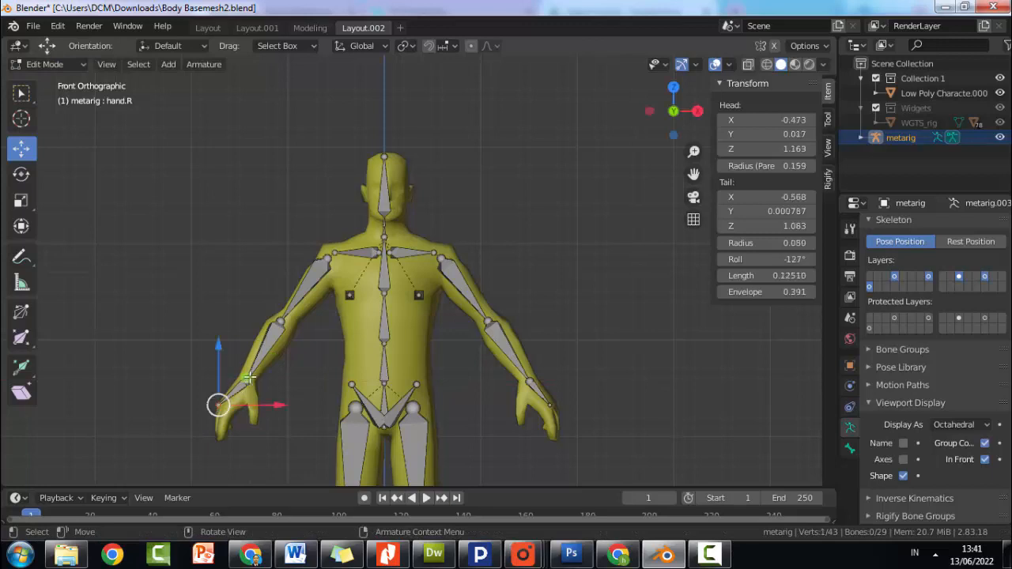
{"action": "key", "text": "g"}
{"action": "key", "text": "shift+y"}
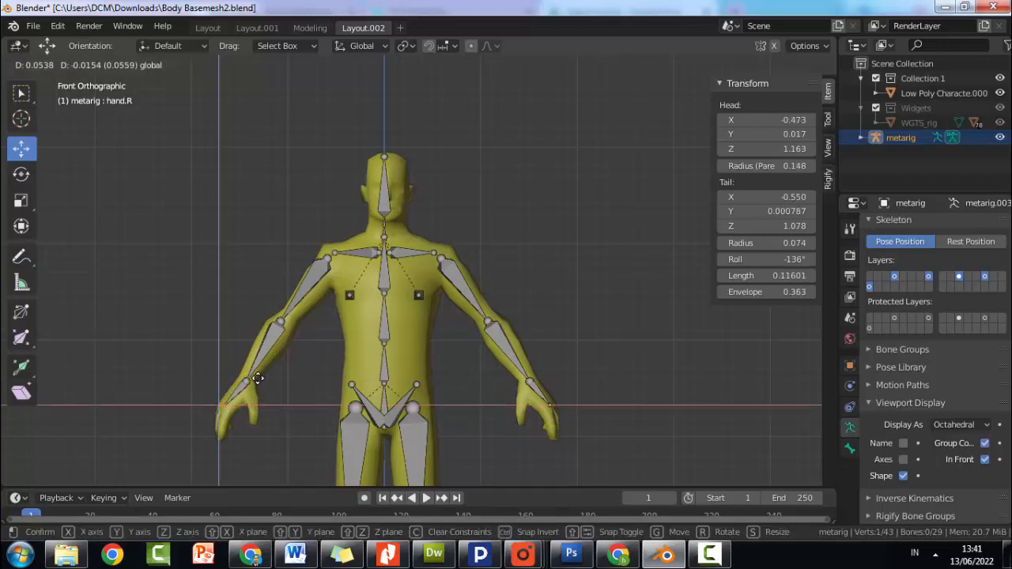
{"action": "left_click", "coordinate": [258, 379]}
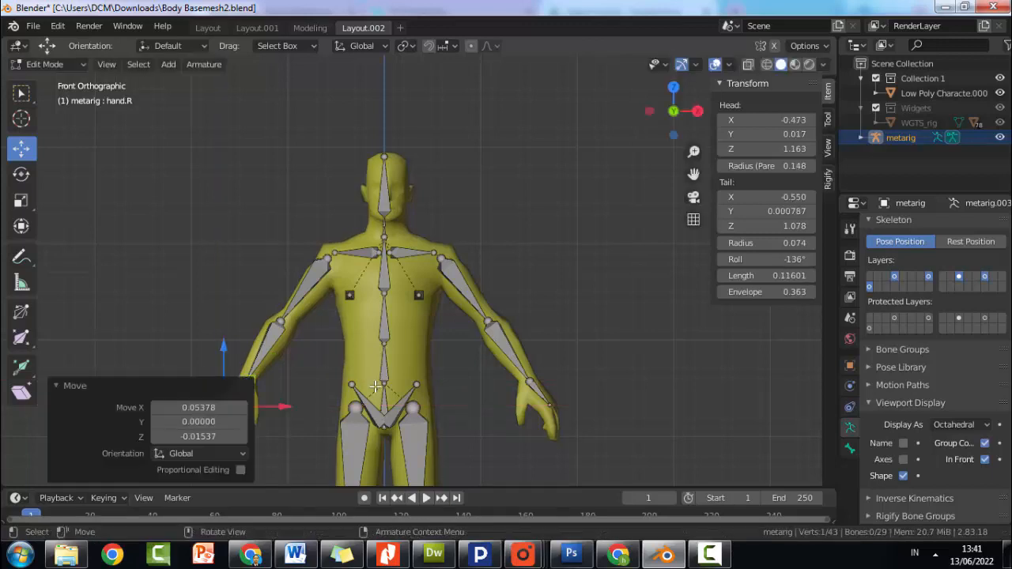
{"action": "left_click", "coordinate": [551, 406]}
{"action": "left_click_drag", "start_coordinate": [575, 380], "coordinate": [570, 385]}
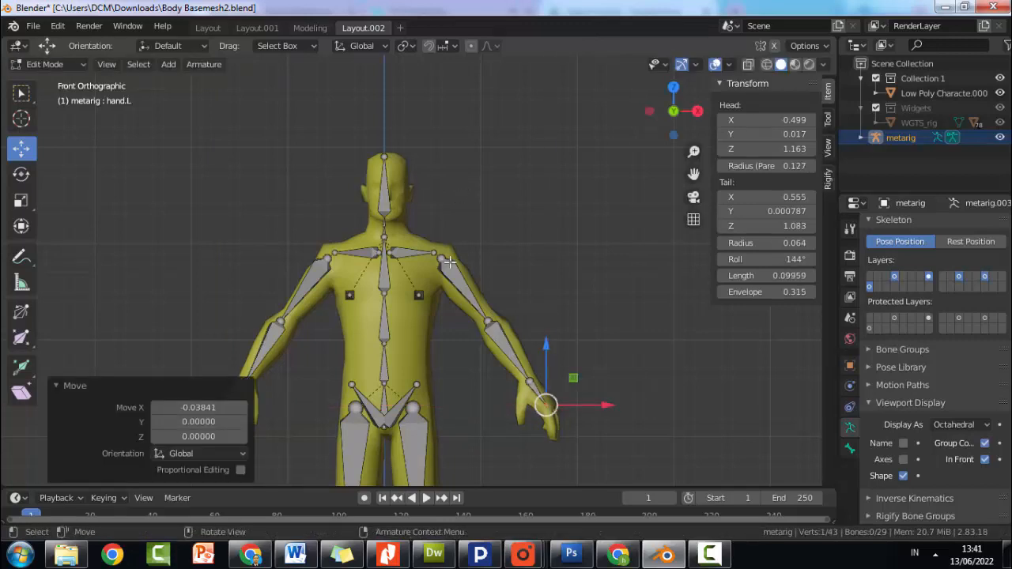
- Shift the right upper arm's shoulder joint along X to about -0.170, and move the right elbow joint to about X -0.328 and Z 1.385
{"action": "left_click", "coordinate": [328, 257]}
{"action": "left_click_drag", "start_coordinate": [371, 257], "coordinate": [389, 259]}
{"action": "left_click", "coordinate": [283, 320]}
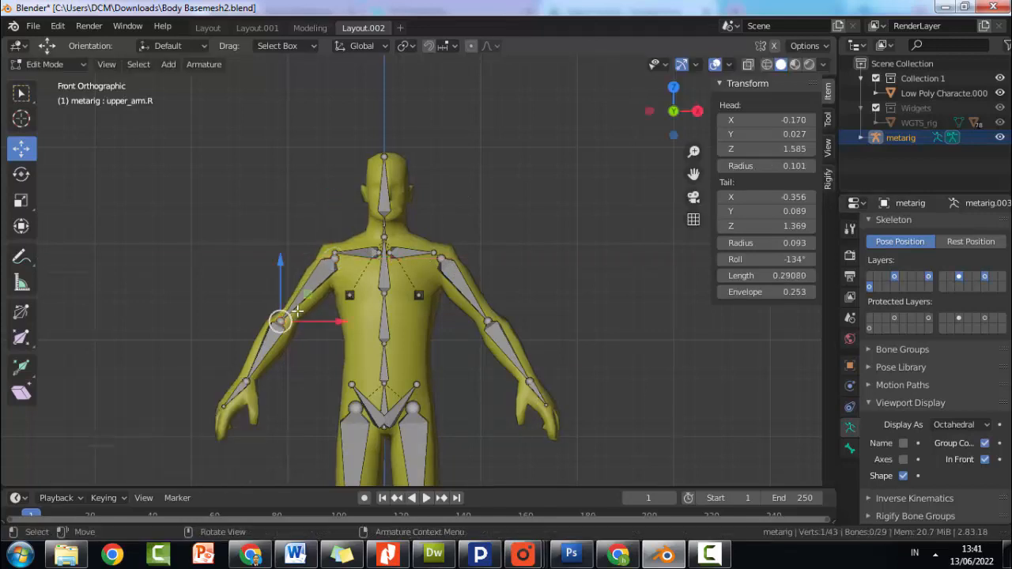
{"action": "key", "text": "g"}
{"action": "left_click", "coordinate": [322, 292]}
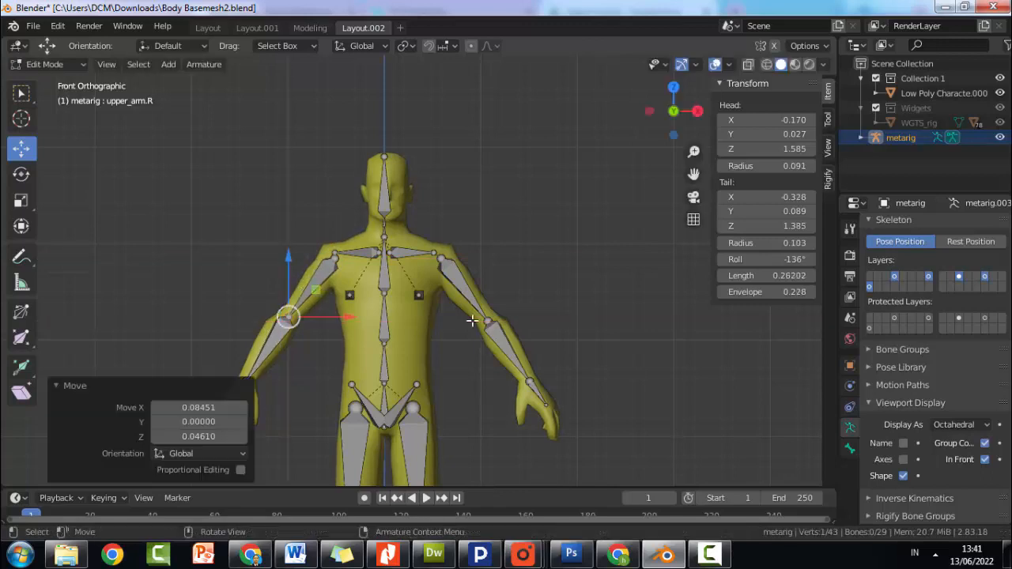
- Move the left elbow joint to about X 0.345 and Z 1.392 without changing its depth
{"action": "left_click", "coordinate": [486, 318]}
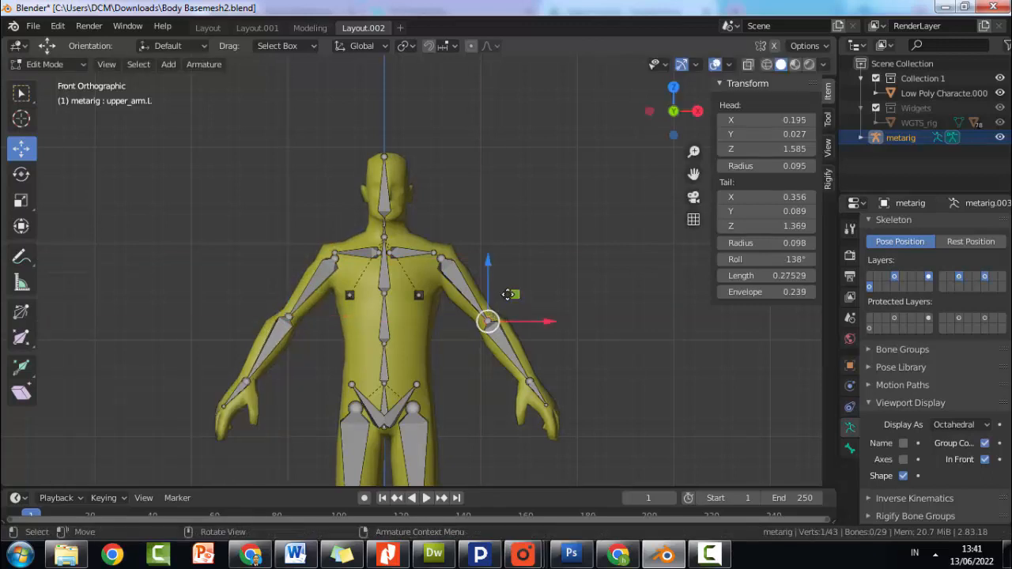
{"action": "key", "text": "g"}
{"action": "key", "text": "shift+y"}
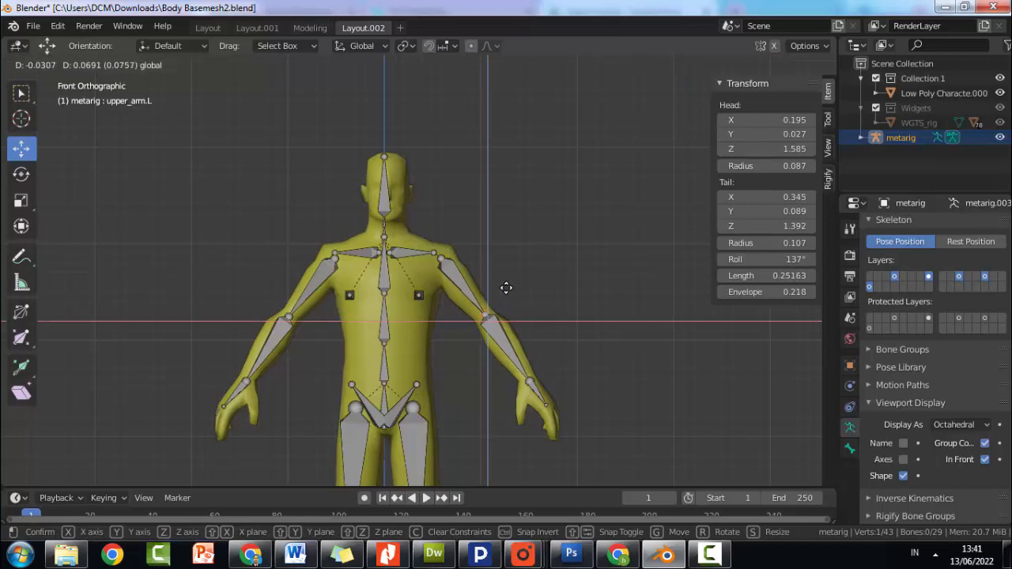
{"action": "left_click", "coordinate": [504, 288]}
{"action": "left_click", "coordinate": [283, 242]}
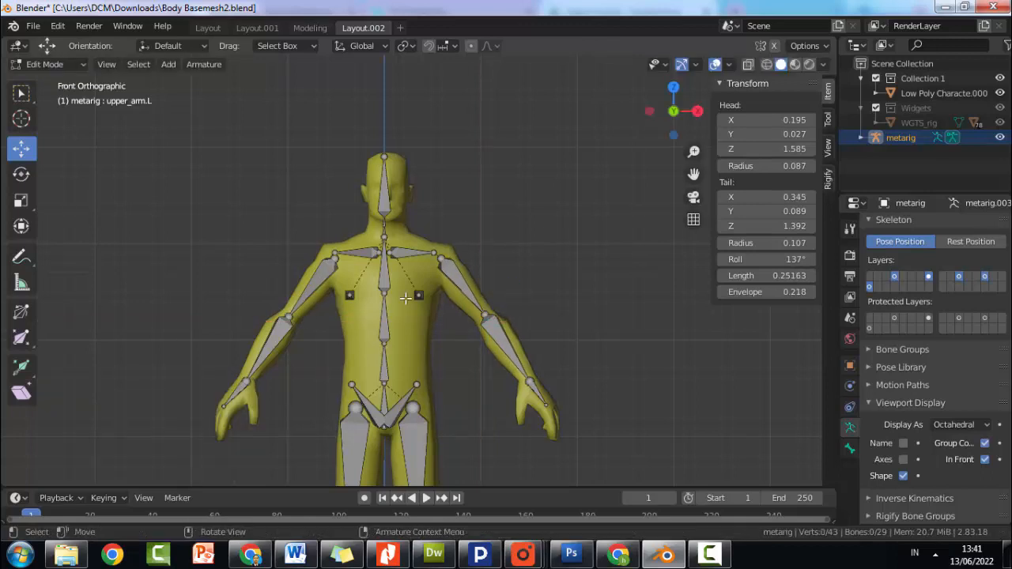
- Leave bone editing and return the metarig to Object Mode
{"action": "scroll", "coordinate": [405, 297], "scroll_direction": "down", "scroll_amount": 2}
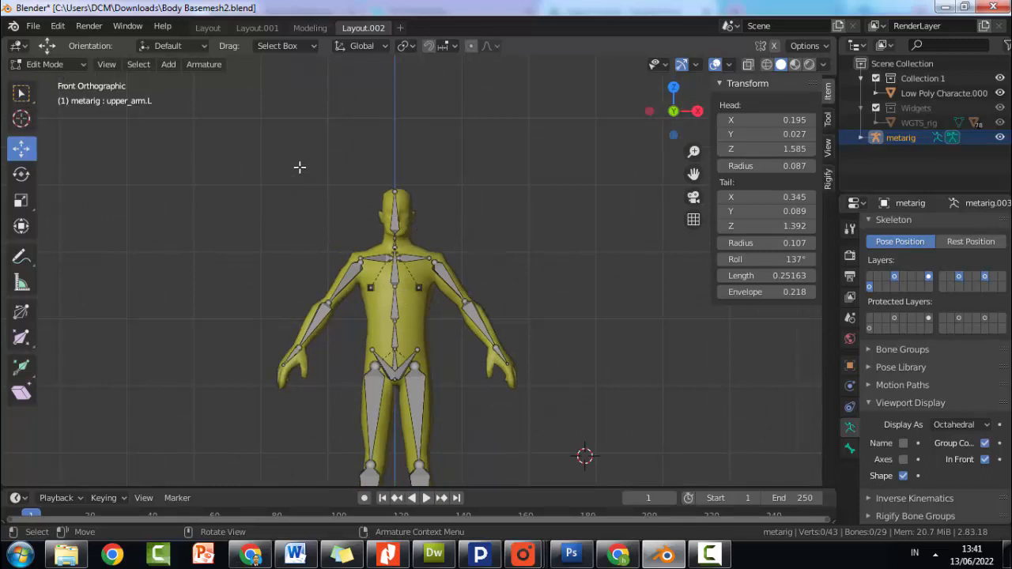
{"action": "left_click", "coordinate": [44, 64]}
{"action": "left_click", "coordinate": [40, 81]}
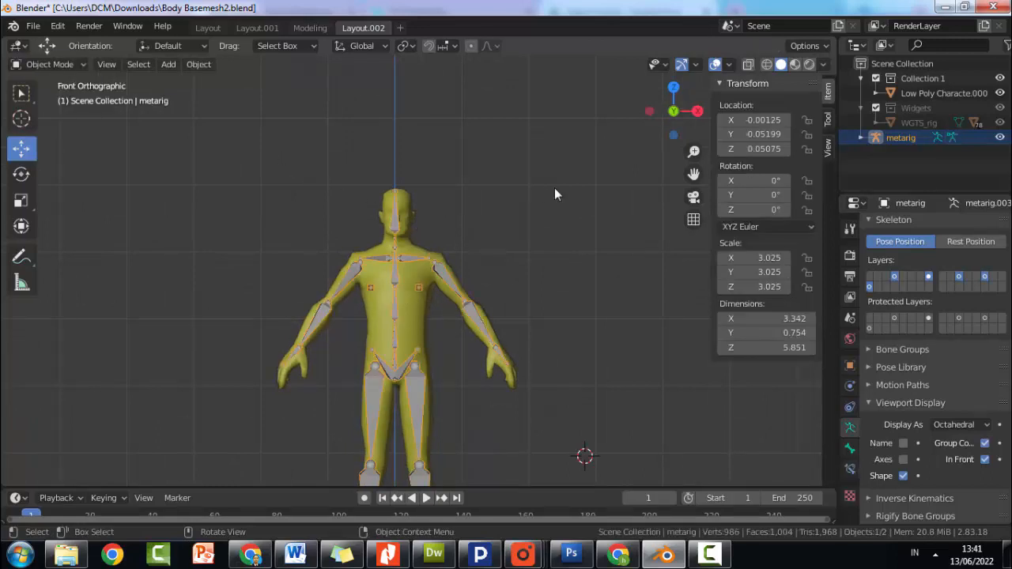
{"action": "left_click", "coordinate": [411, 257]}
{"action": "left_click", "coordinate": [406, 257]}
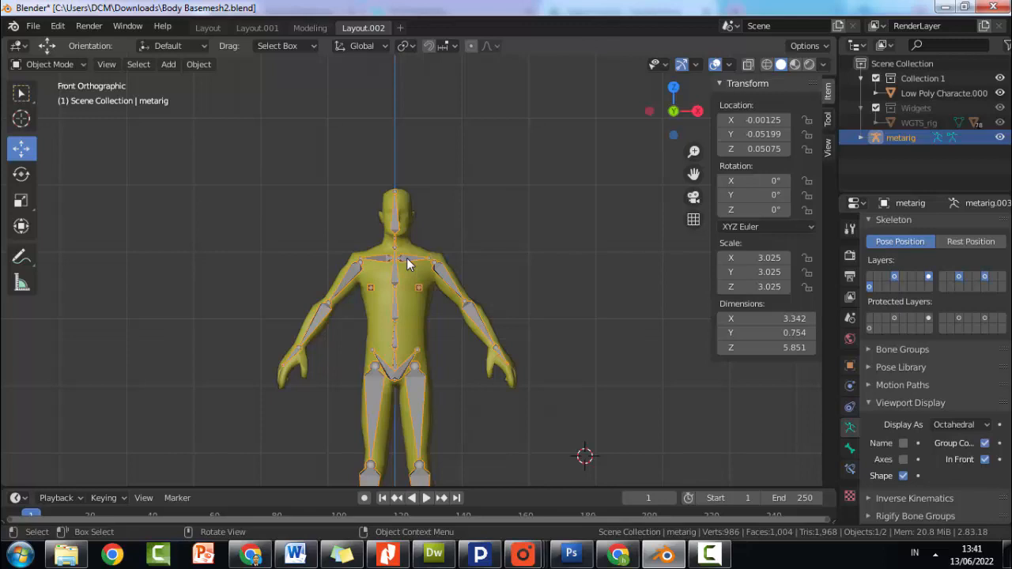
{"action": "right_click", "coordinate": [406, 258]}
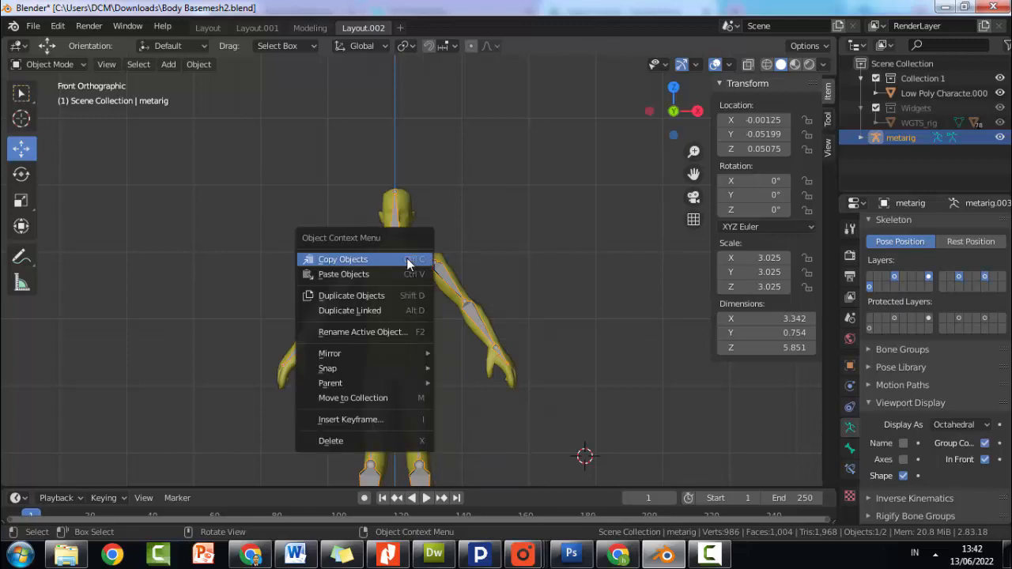
{"action": "left_click", "coordinate": [575, 268]}
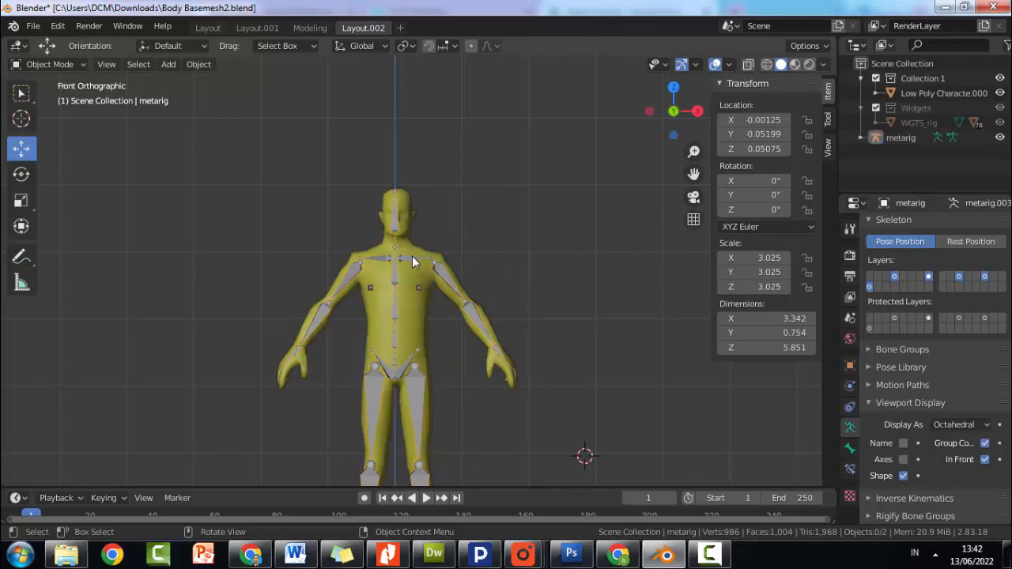
- Select the metarig and apply all its transforms (location, rotation and scale)
{"action": "left_click", "coordinate": [412, 261]}
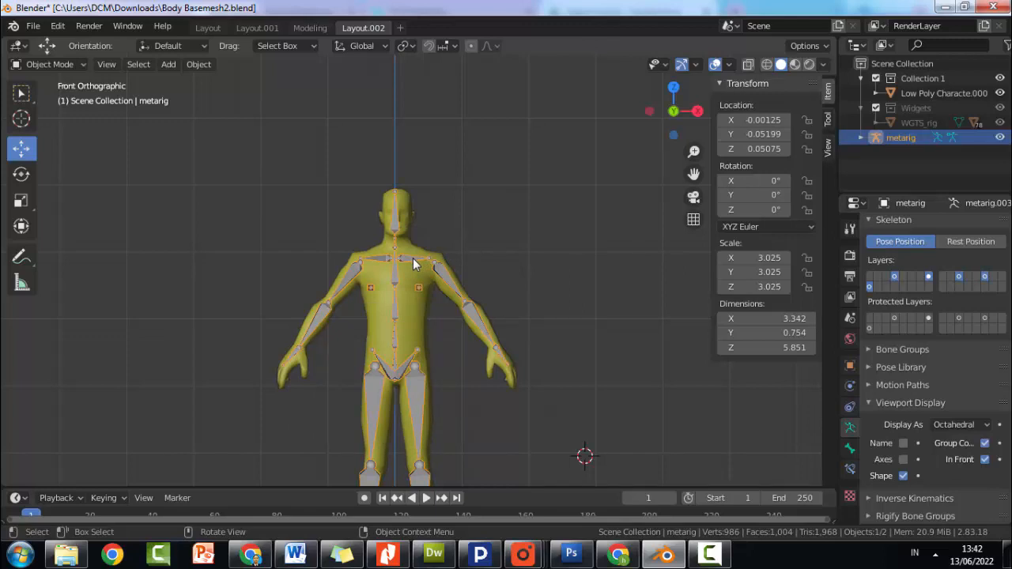
{"action": "key", "text": "ctrl+a"}
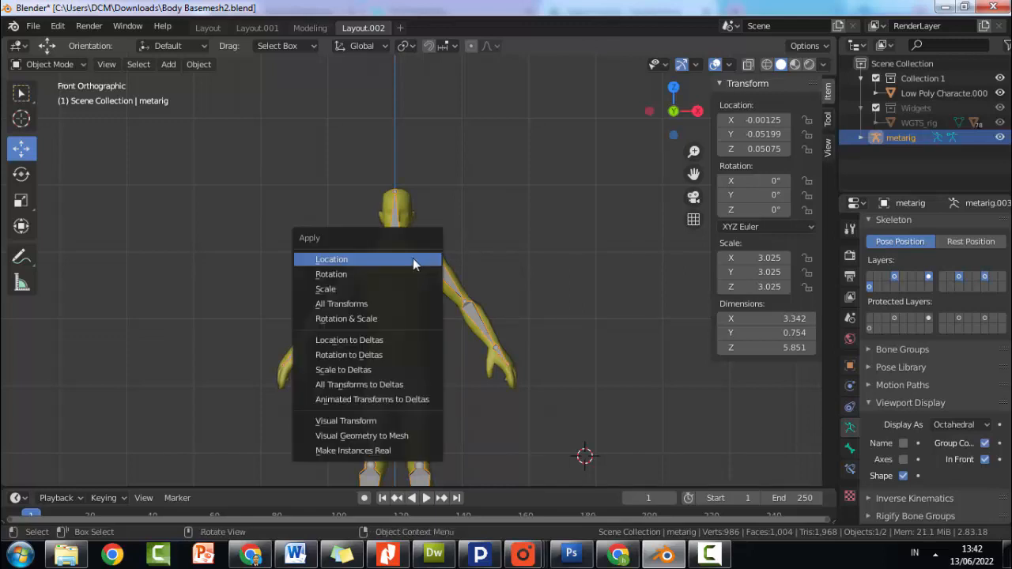
{"action": "left_click", "coordinate": [352, 304]}
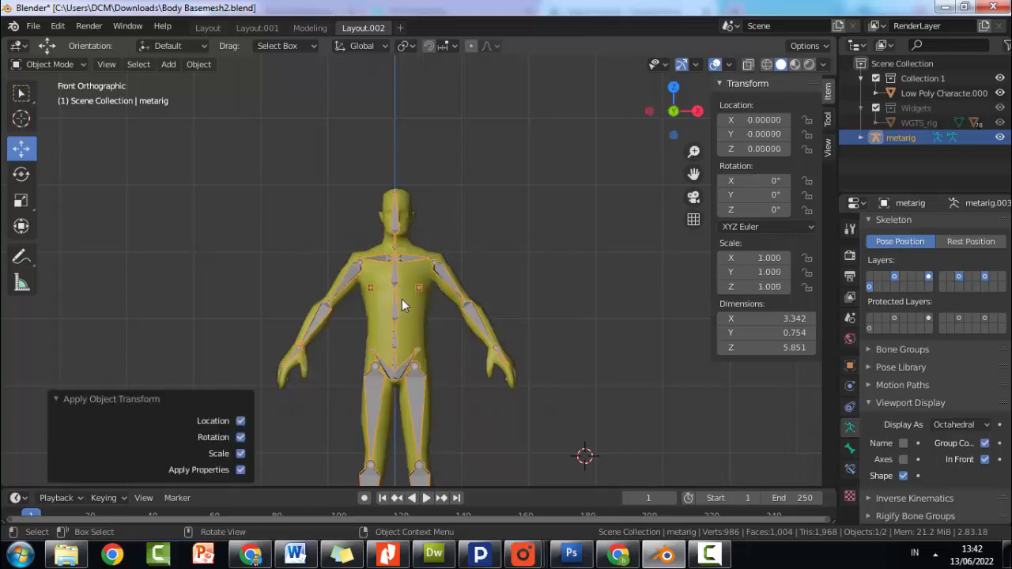
- Reselect the metarig and save the Body Basemesh2.blend file
{"action": "left_click", "coordinate": [500, 254]}
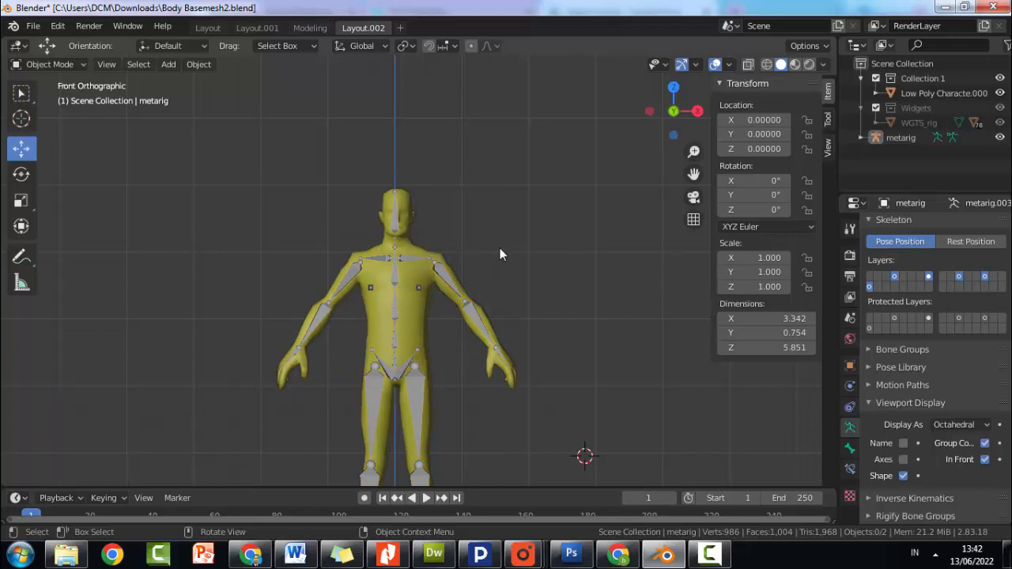
{"action": "left_click", "coordinate": [409, 259]}
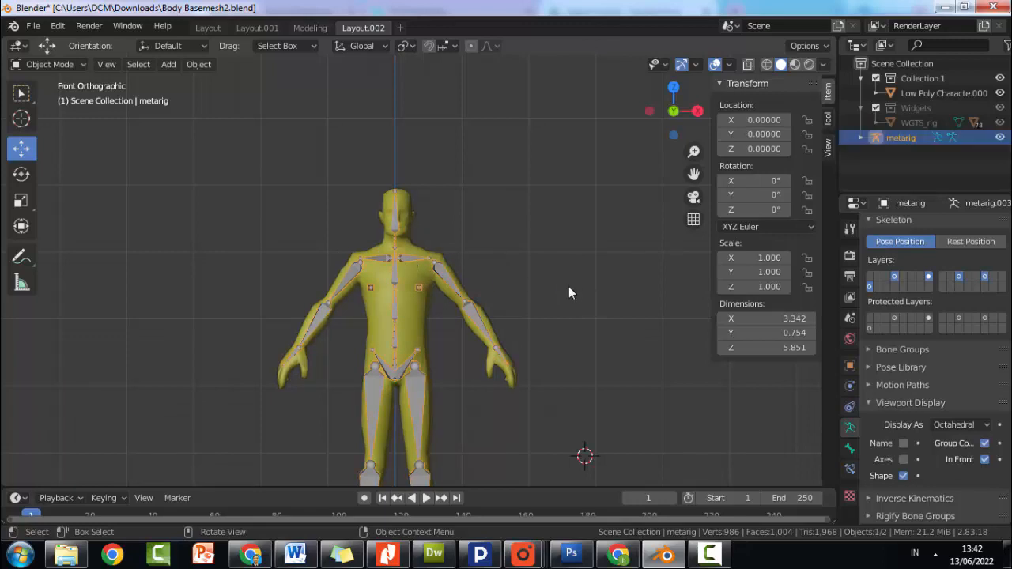
{"action": "key", "text": "ctrl+s"}
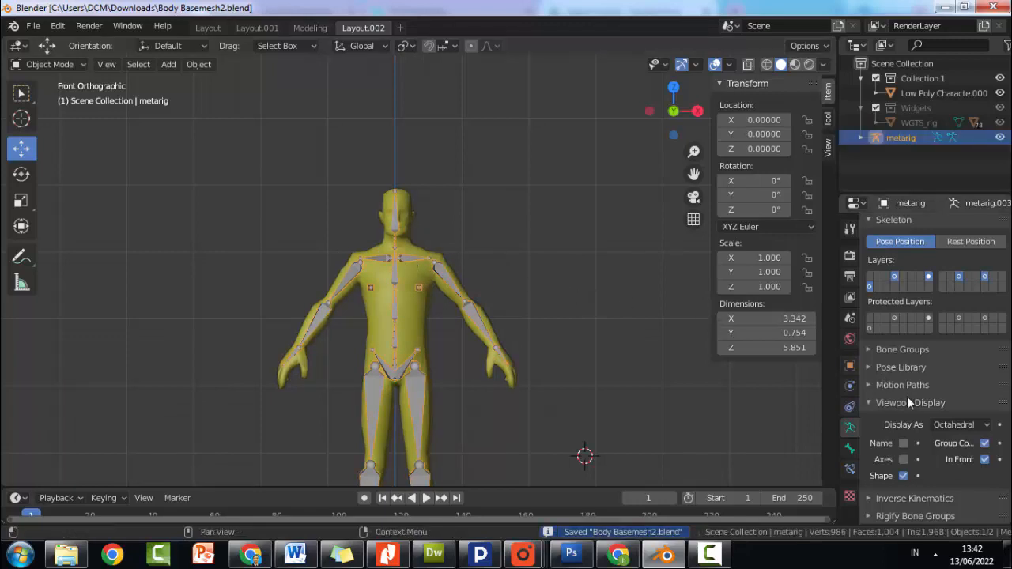
- Try to generate the Rigify rig from the metarig, and undo the generation
{"action": "scroll", "coordinate": [951, 424], "scroll_direction": "down", "scroll_amount": 5}
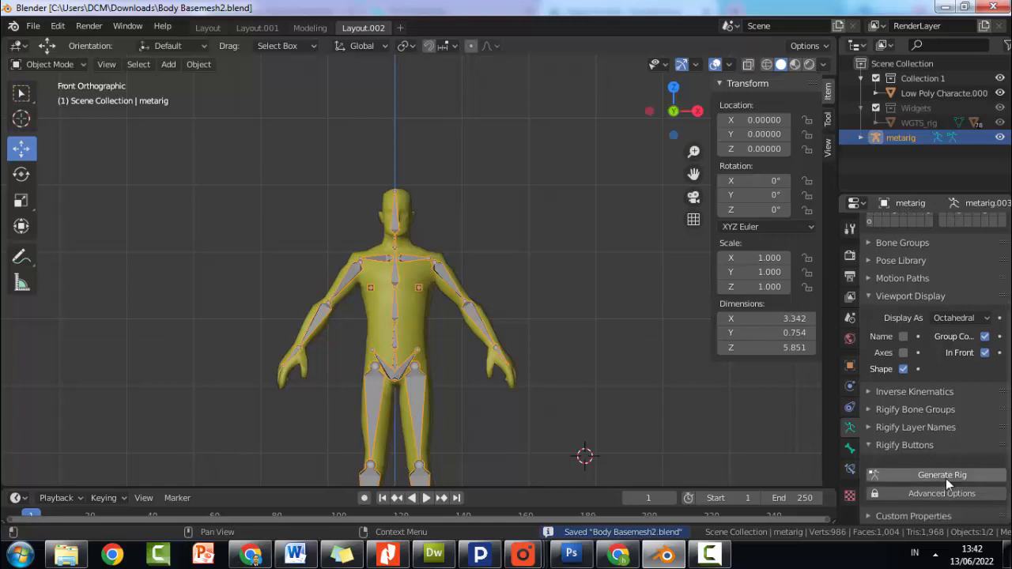
{"action": "left_click", "coordinate": [942, 474]}
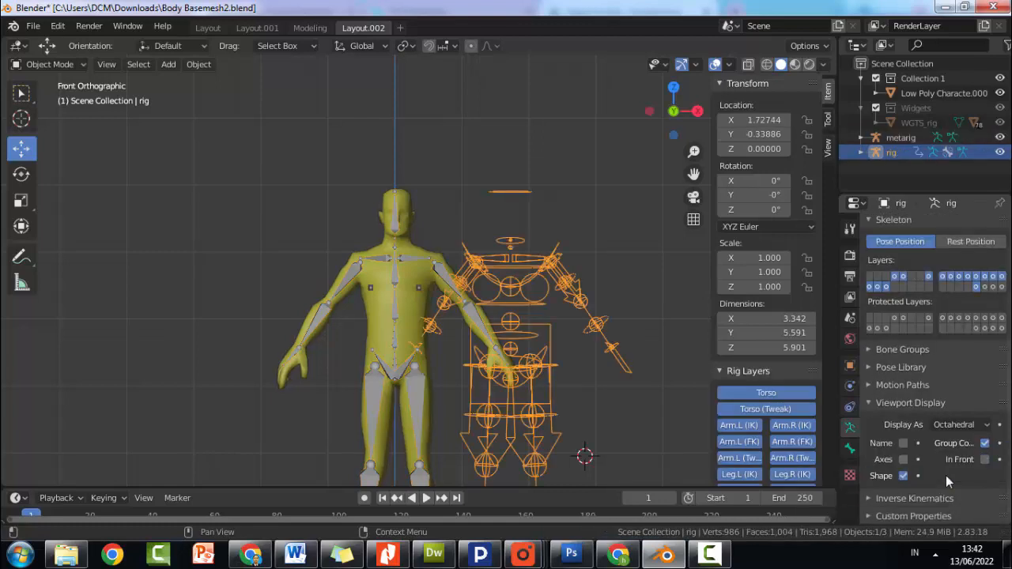
{"action": "scroll", "coordinate": [586, 345], "scroll_direction": "down", "scroll_amount": 3}
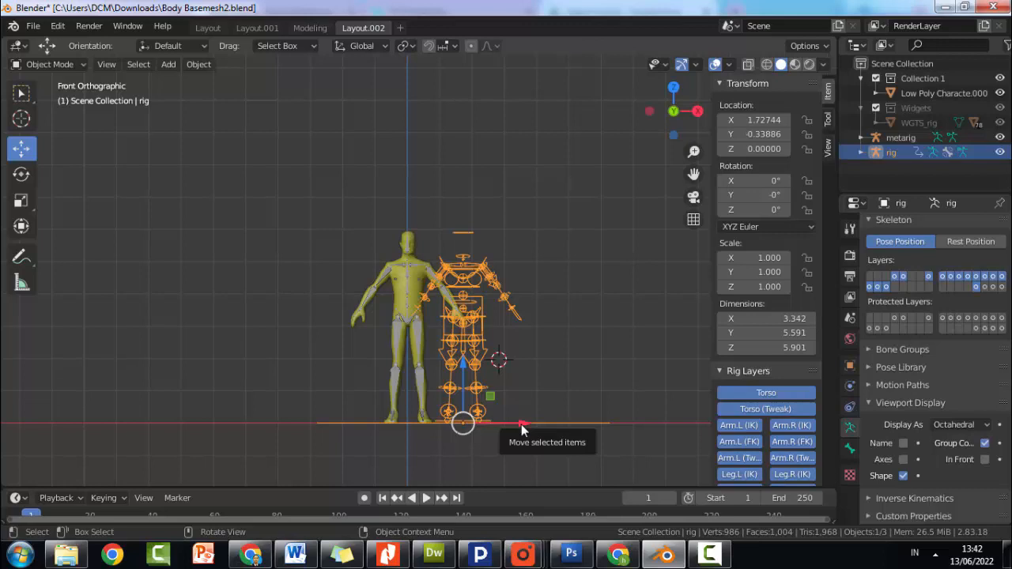
{"action": "key", "text": "ctrl+z"}
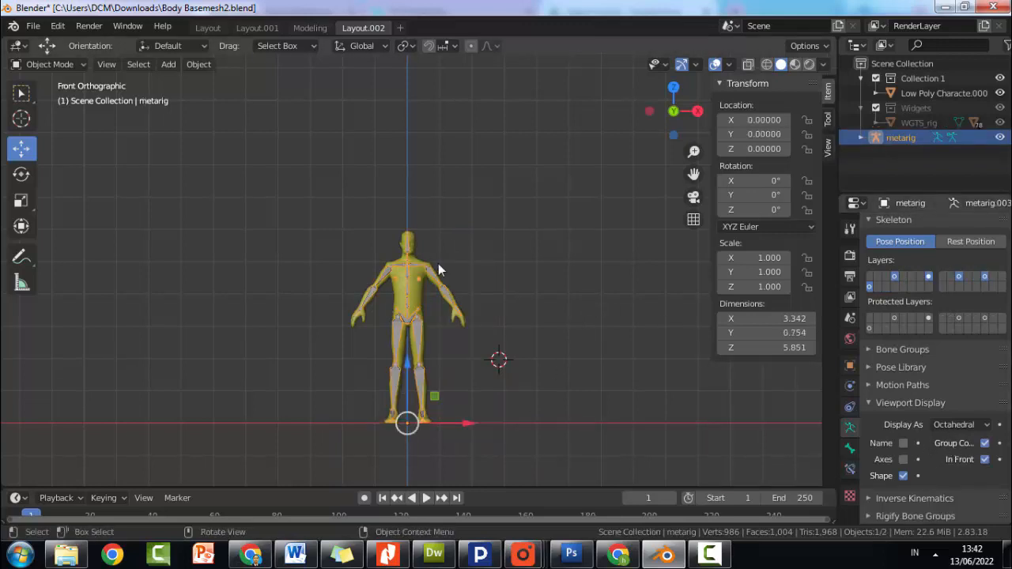
- Apply only the location transform to the metarig
{"action": "scroll", "coordinate": [440, 271], "scroll_direction": "up", "scroll_amount": 2}
{"action": "scroll", "coordinate": [440, 269], "scroll_direction": "up", "scroll_amount": 2}
{"action": "key", "text": "ctrl+a"}
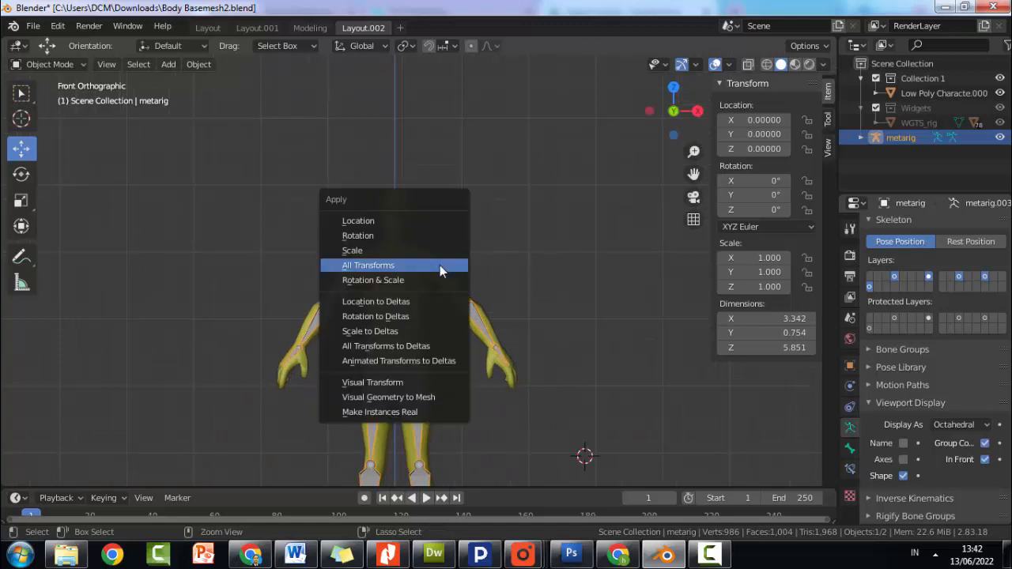
{"action": "left_click", "coordinate": [387, 221]}
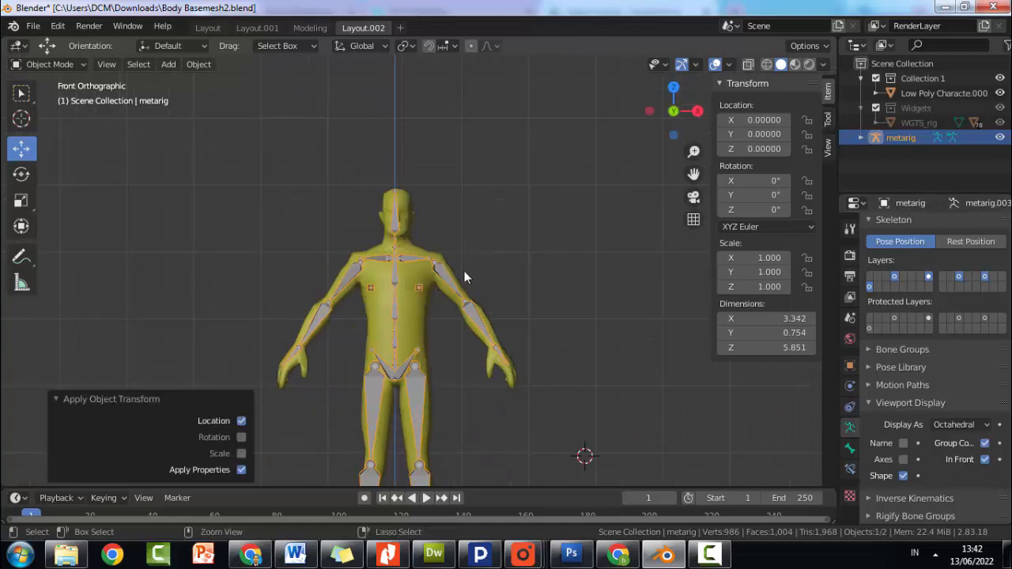
- Apply the metarig's rotation, its scale, and all its transforms together
{"action": "key", "text": "ctrl+a"}
{"action": "left_click", "coordinate": [389, 286]}
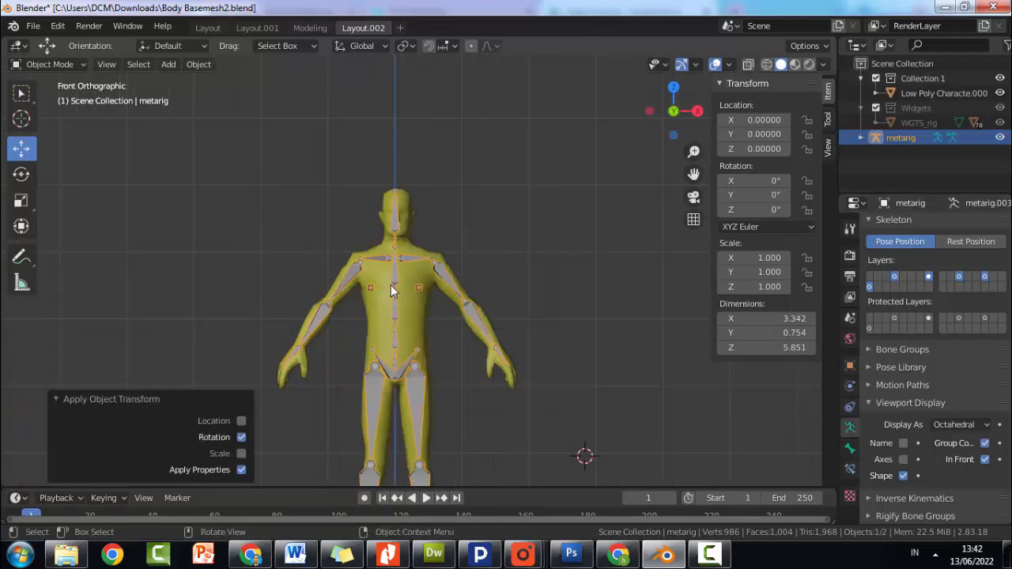
{"action": "key", "text": "ctrl+a"}
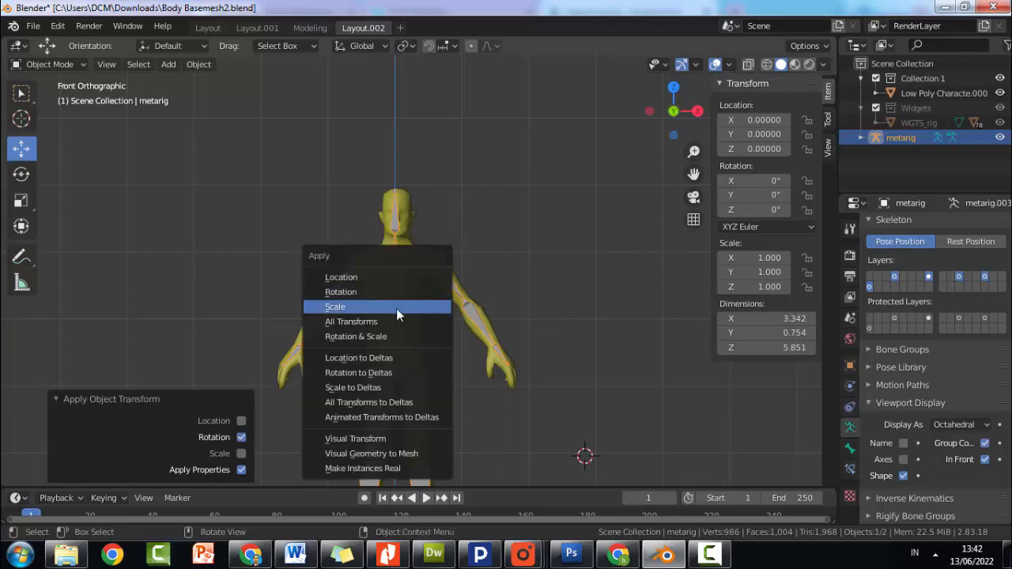
{"action": "left_click", "coordinate": [396, 308]}
{"action": "key", "text": "ctrl+a"}
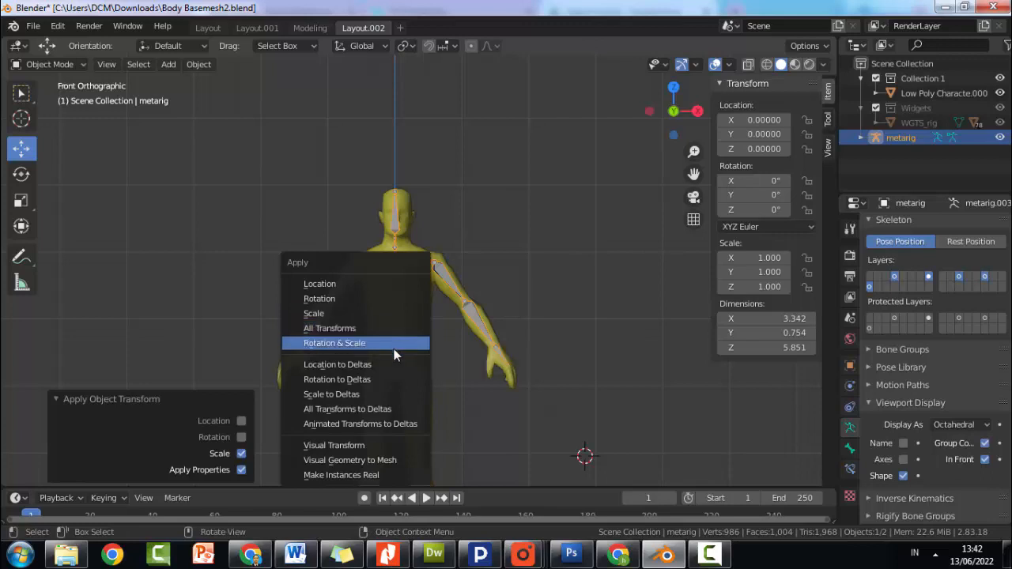
{"action": "left_click", "coordinate": [391, 329]}
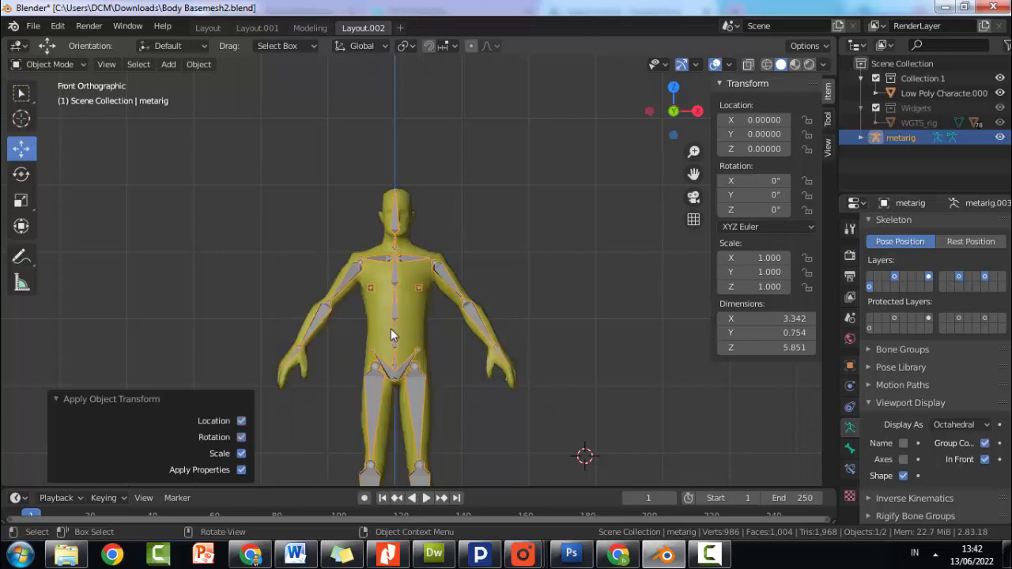
- Try generating the Rigify rig from the reselected metarig, and delete the generated rig
{"action": "left_click", "coordinate": [518, 252]}
{"action": "left_click", "coordinate": [451, 285]}
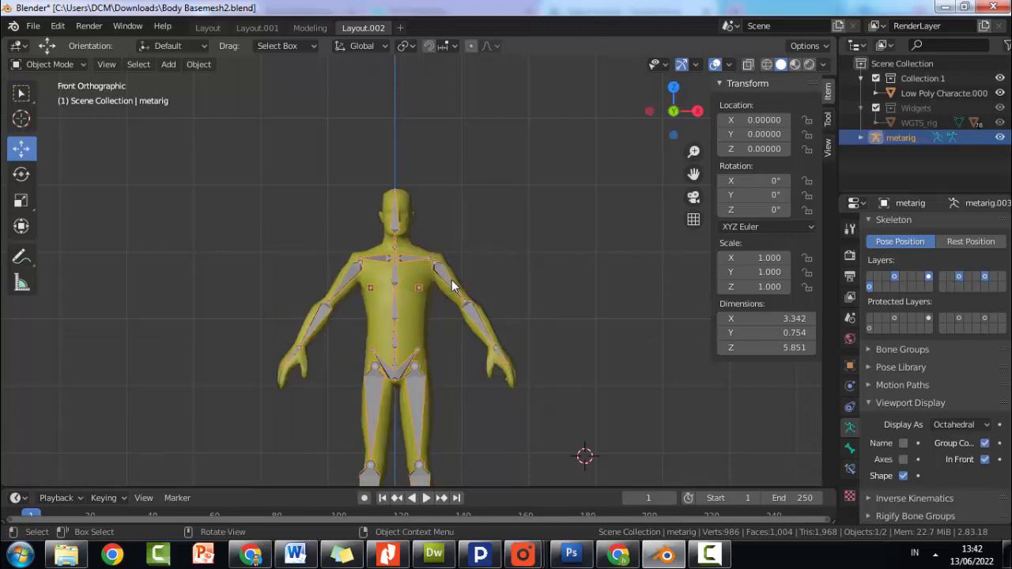
{"action": "scroll", "coordinate": [954, 471], "scroll_direction": "down", "scroll_amount": 5}
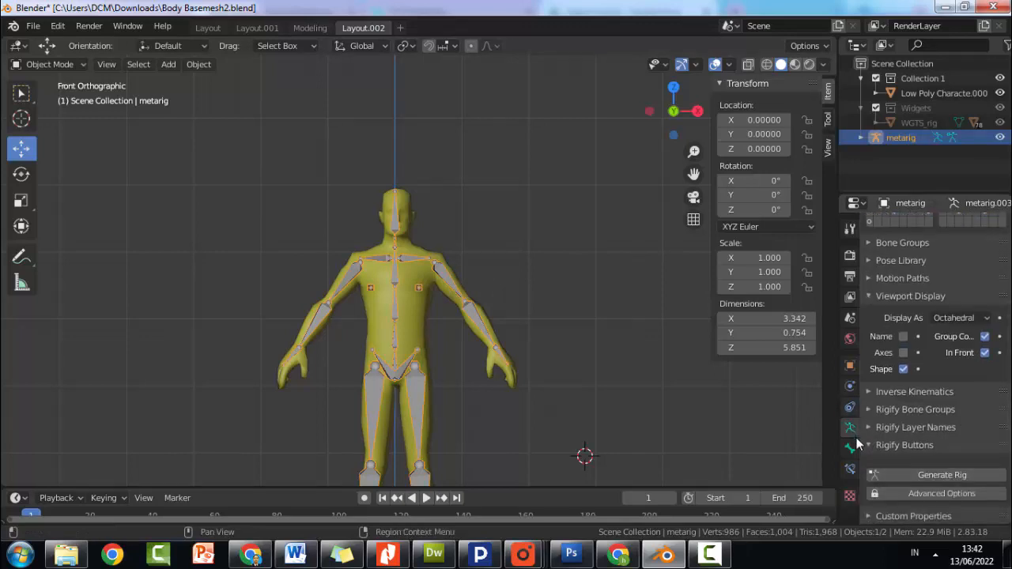
{"action": "left_click", "coordinate": [927, 474]}
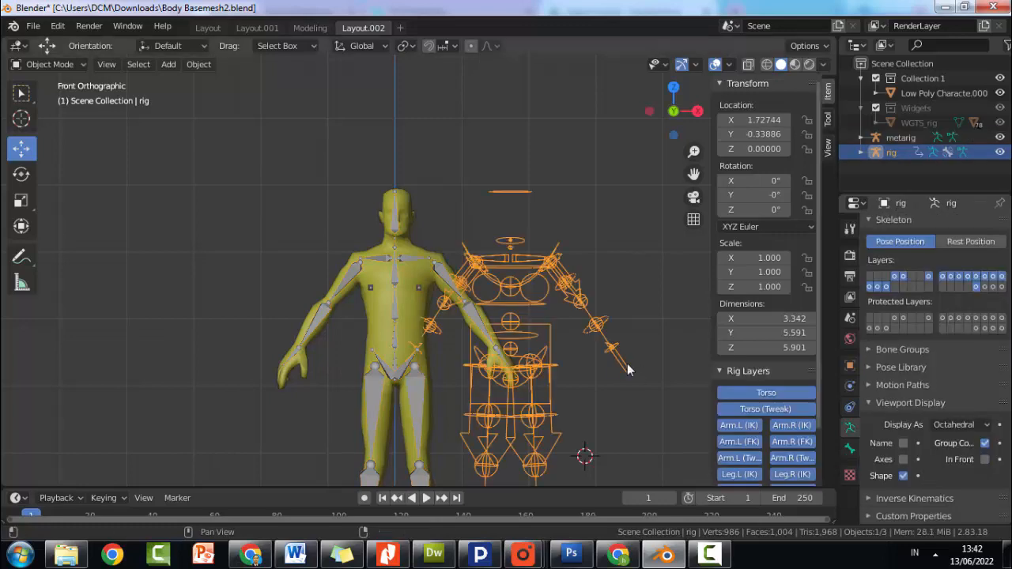
{"action": "scroll", "coordinate": [611, 376], "scroll_direction": "down", "scroll_amount": 3}
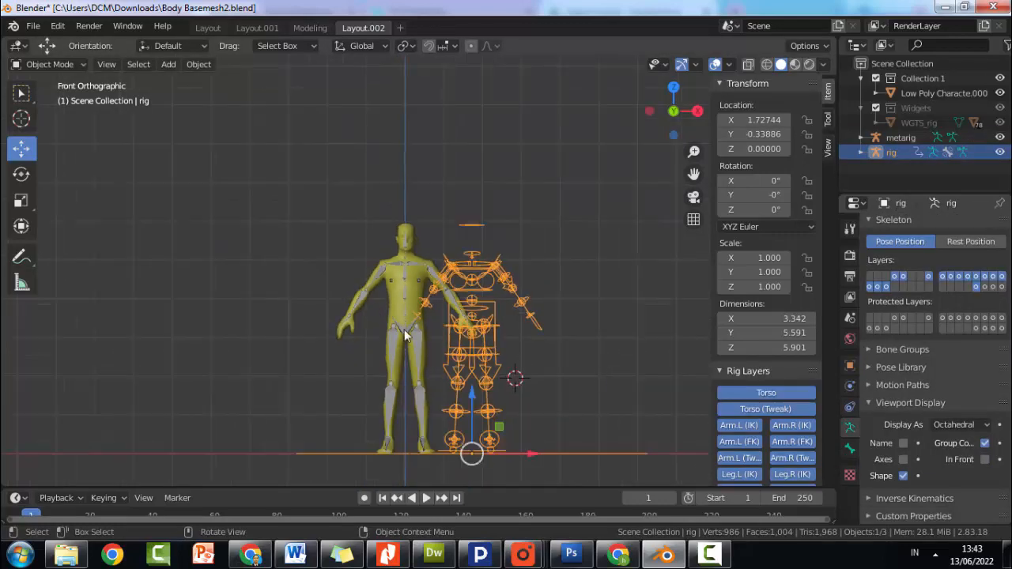
{"action": "key", "text": "Delete"}
{"action": "left_click", "coordinate": [570, 401]}
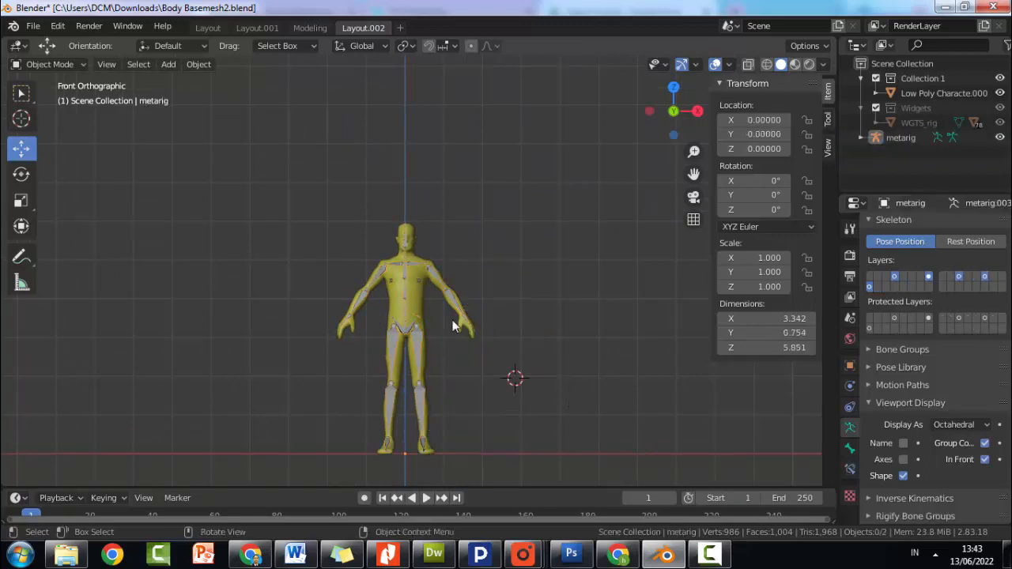
- Select the low-poly character mesh and apply all its transforms (location, rotation and scale)
{"action": "left_click", "coordinate": [418, 287]}
{"action": "scroll", "coordinate": [419, 283], "scroll_direction": "up", "scroll_amount": 2}
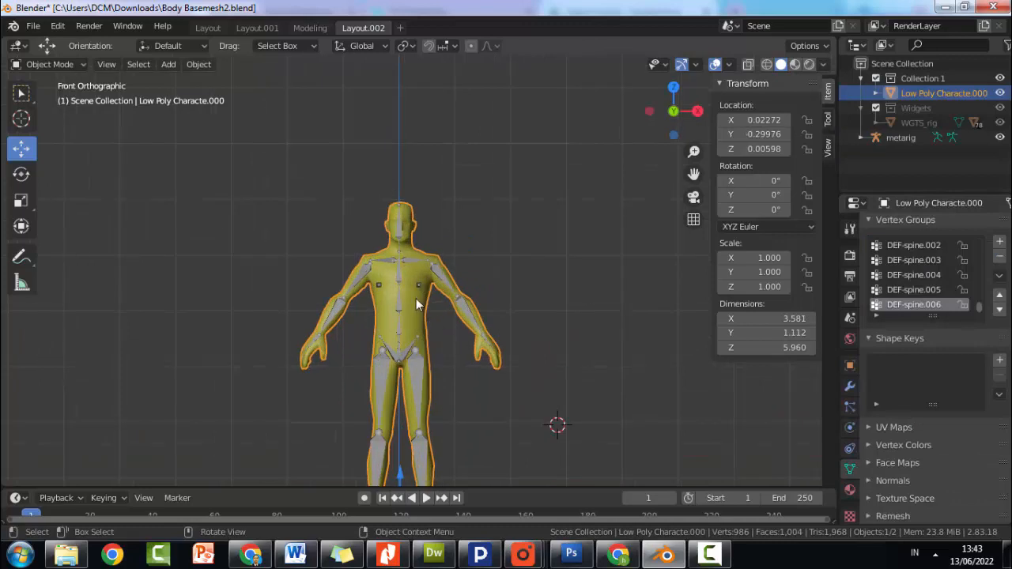
{"action": "scroll", "coordinate": [418, 305], "scroll_direction": "up", "scroll_amount": 1}
{"action": "key", "text": "ctrl+a"}
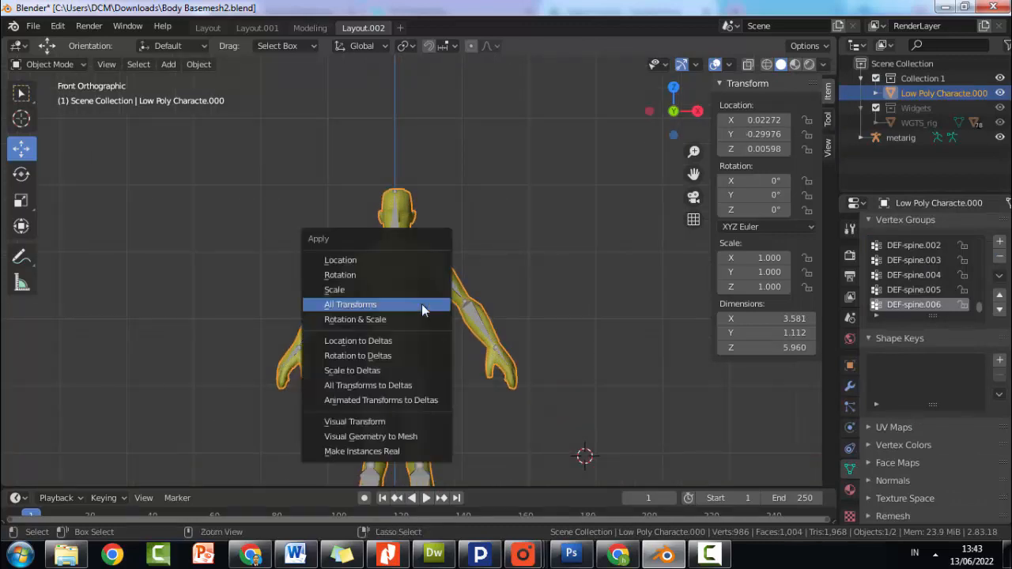
{"action": "left_click", "coordinate": [418, 306]}
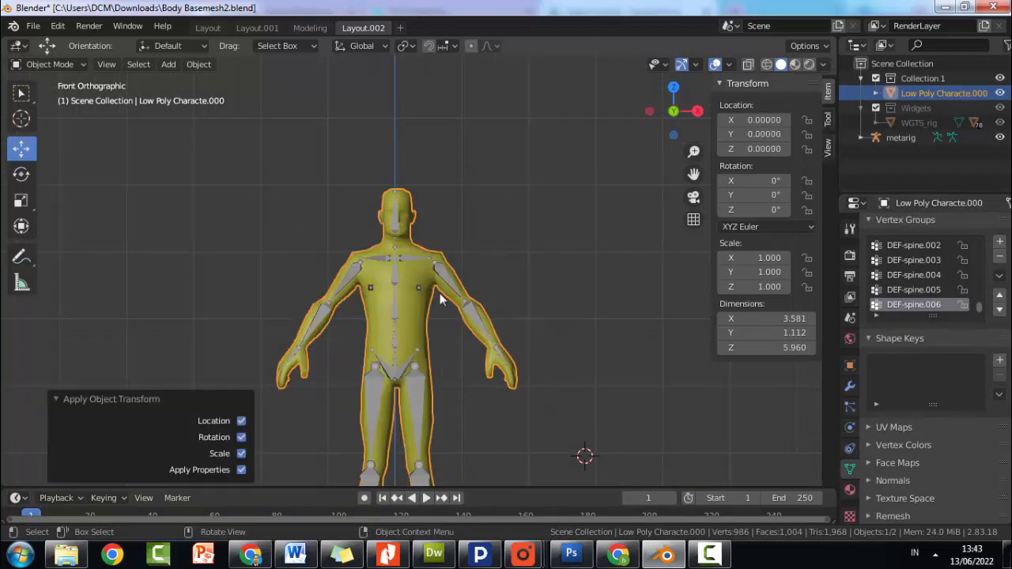
- Select the metarig and generate the Rigify control rig from it
{"action": "left_click", "coordinate": [443, 277]}
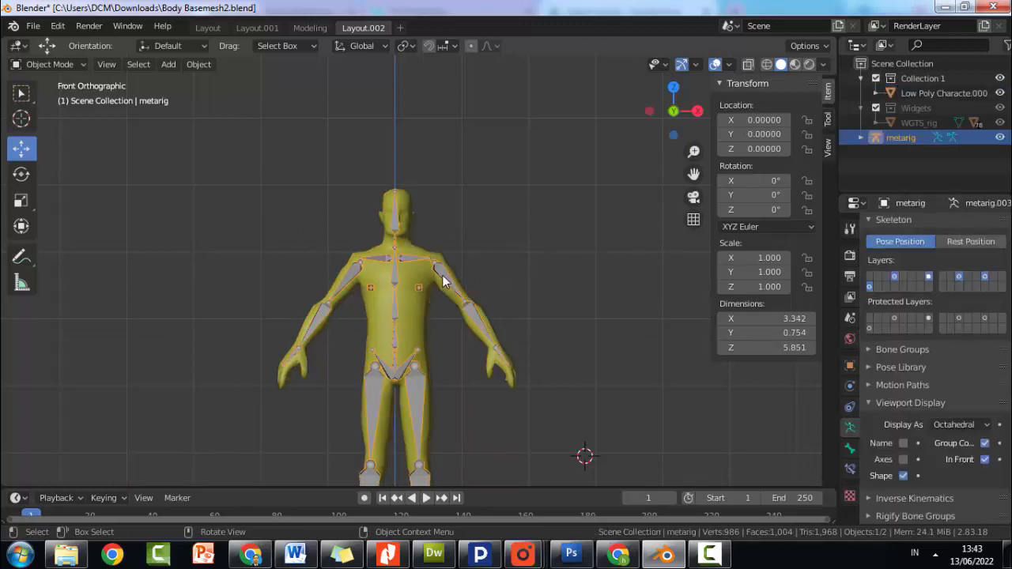
{"action": "scroll", "coordinate": [944, 472], "scroll_direction": "down", "scroll_amount": 3}
{"action": "left_click", "coordinate": [941, 476]}
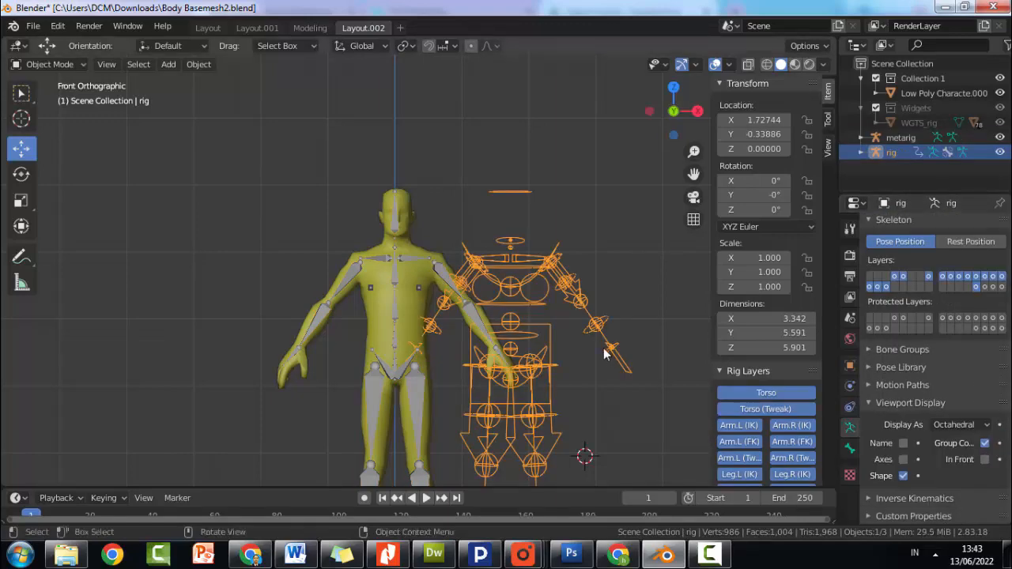
- Move the generated rig along the X axis onto the character's body, to an X location of about 0.025
{"action": "scroll", "coordinate": [603, 349], "scroll_direction": "down", "scroll_amount": 3}
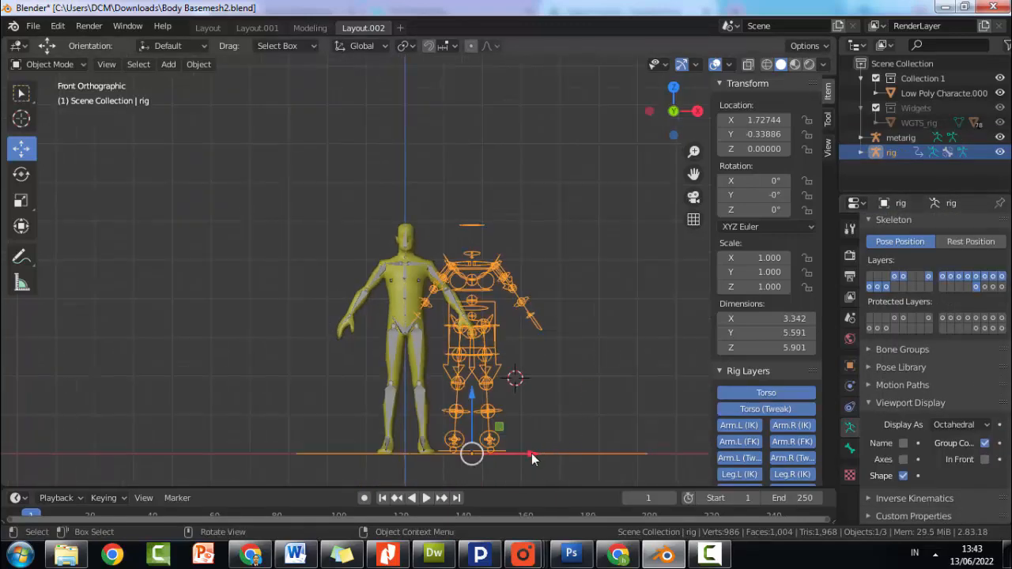
{"action": "left_click_drag", "start_coordinate": [532, 453], "coordinate": [498, 453]}
{"action": "middle_click_drag", "start_coordinate": [547, 324], "coordinate": [549, 352]}
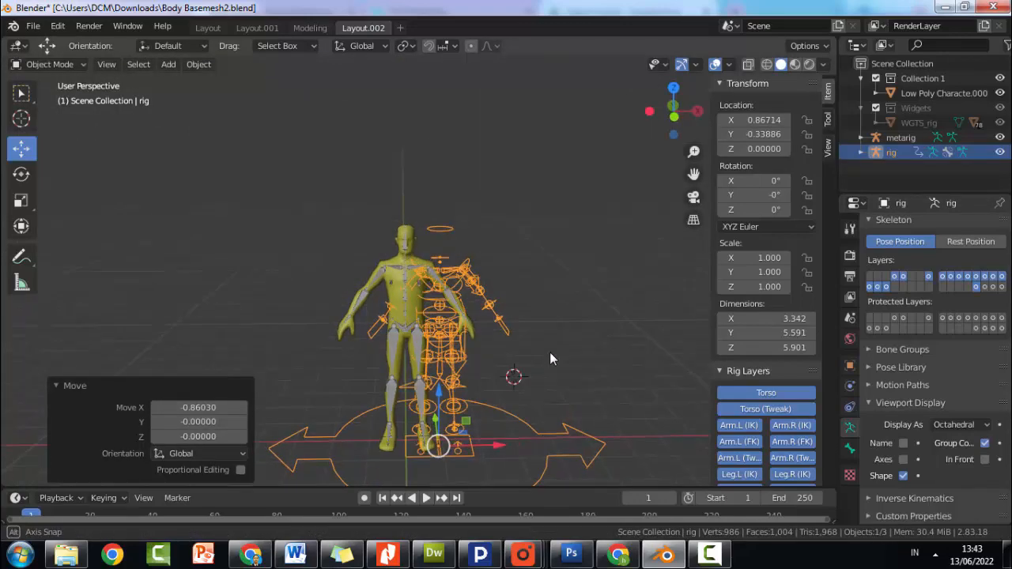
{"action": "key", "text": "g"}
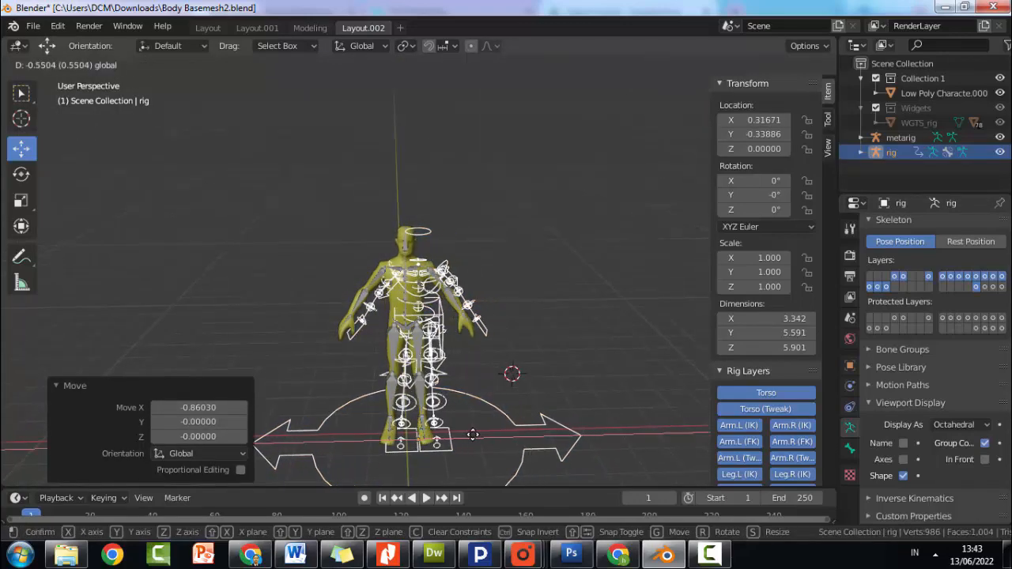
{"action": "left_click", "coordinate": [470, 440]}
{"action": "key", "text": "KP_1"}
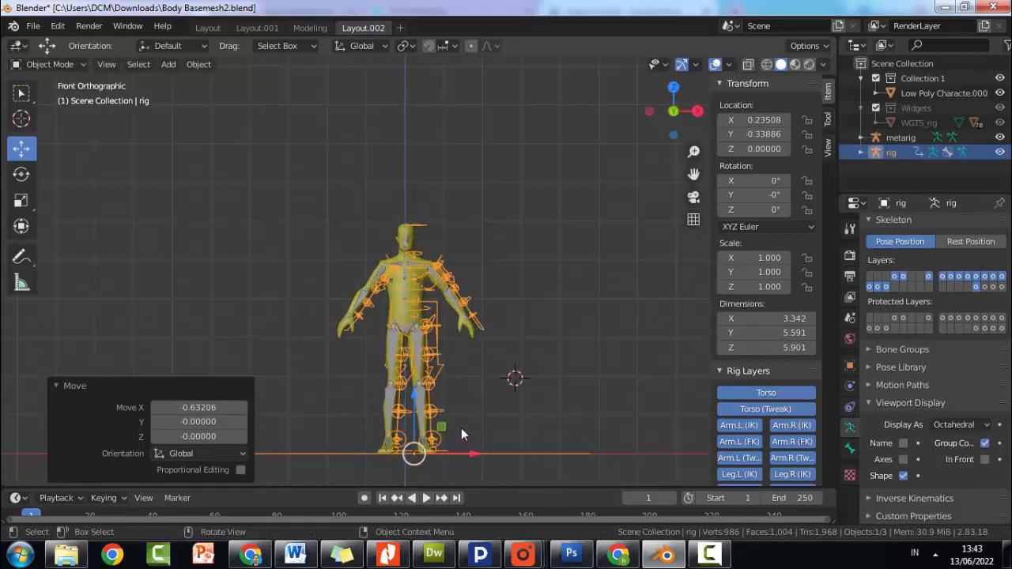
{"action": "scroll", "coordinate": [467, 438], "scroll_direction": "up", "scroll_amount": 4}
{"action": "scroll", "coordinate": [471, 387], "scroll_direction": "down", "scroll_amount": 5}
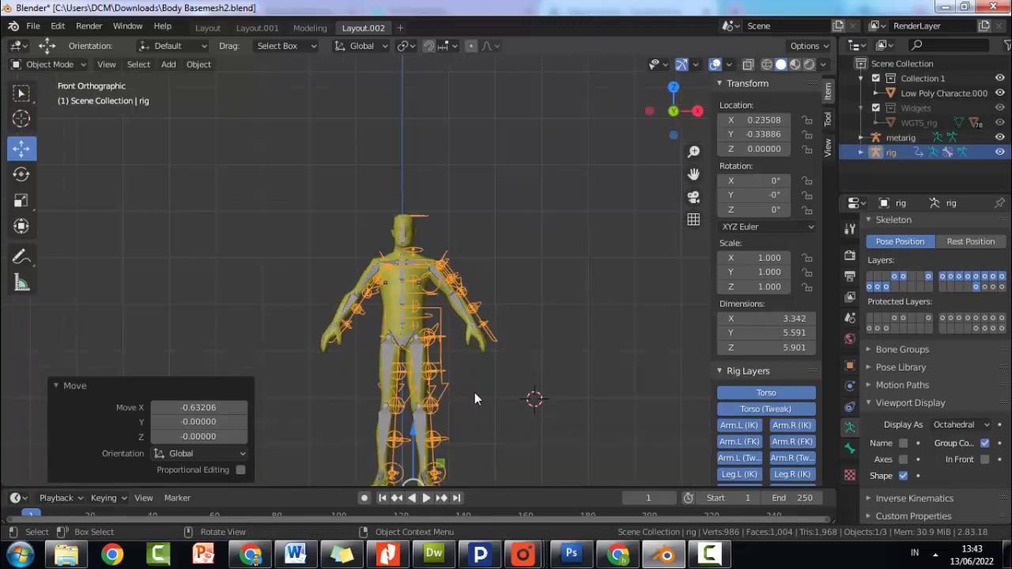
{"action": "scroll", "coordinate": [465, 427], "scroll_direction": "up", "scroll_amount": 1}
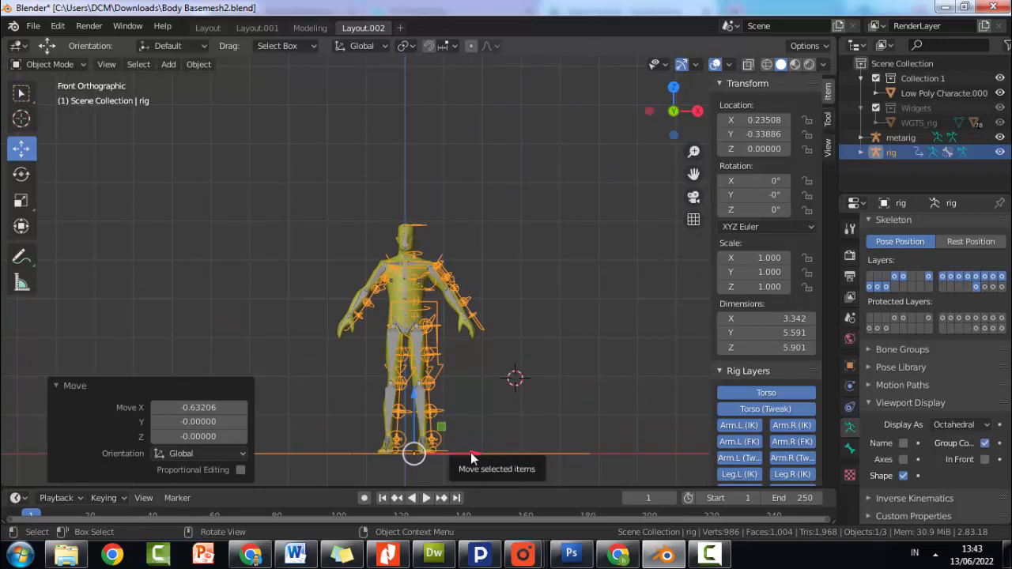
{"action": "left_click_drag", "start_coordinate": [471, 458], "coordinate": [460, 450]}
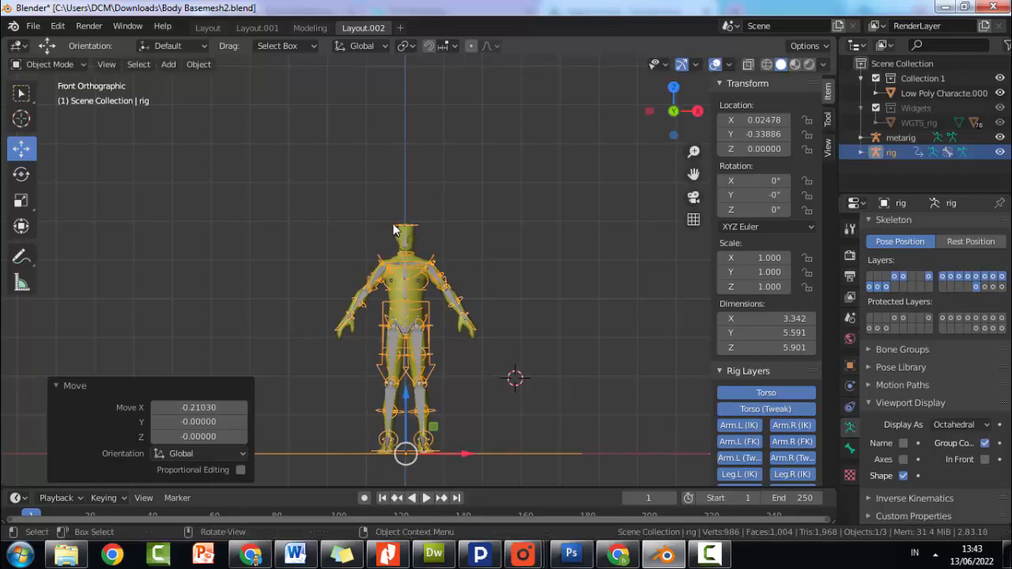
- Nudge the rig along the X axis to an X location of about 0.006 and deselect it
{"action": "scroll", "coordinate": [395, 226], "scroll_direction": "up", "scroll_amount": 4}
{"action": "scroll", "coordinate": [395, 225], "scroll_direction": "up", "scroll_amount": 2}
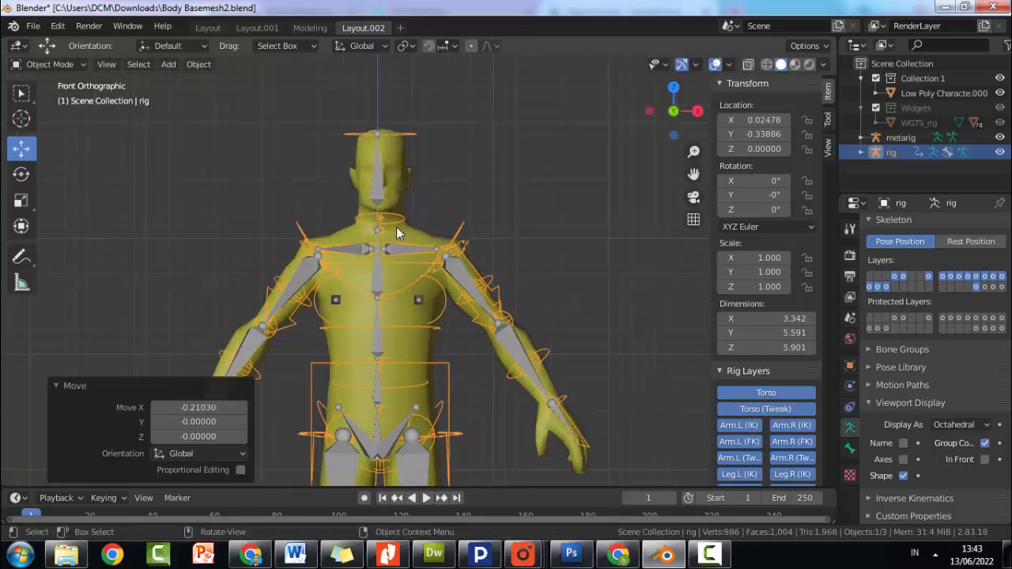
{"action": "scroll", "coordinate": [396, 227], "scroll_direction": "down", "scroll_amount": 2}
{"action": "scroll", "coordinate": [537, 442], "scroll_direction": "down", "scroll_amount": 3}
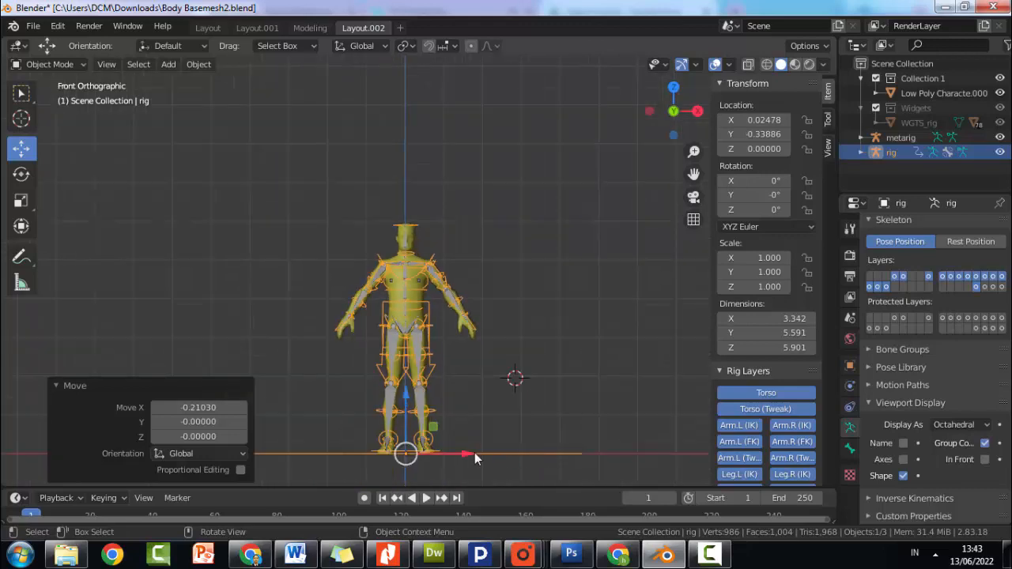
{"action": "left_click_drag", "start_coordinate": [470, 454], "coordinate": [472, 454]}
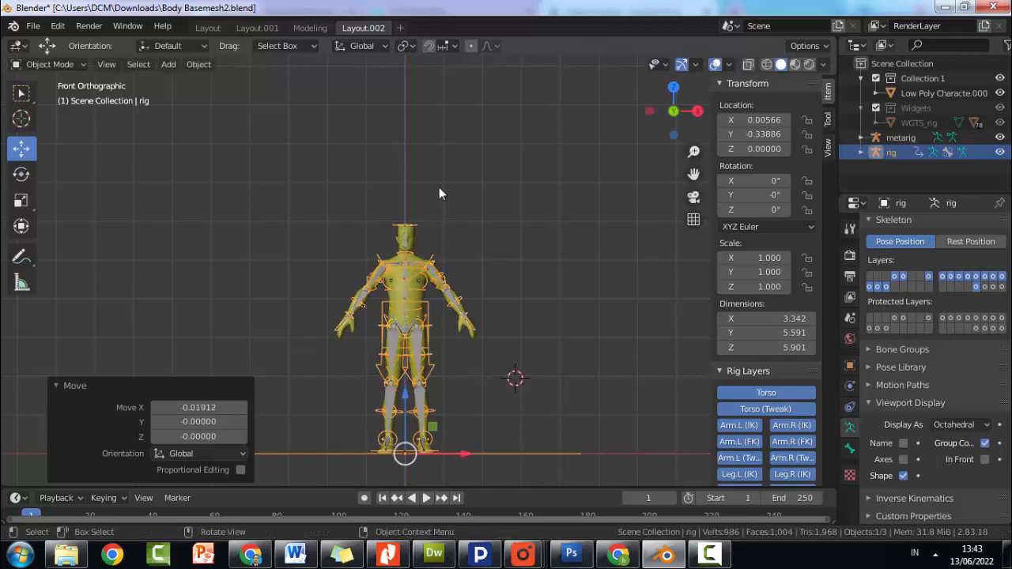
{"action": "left_click", "coordinate": [392, 201]}
{"action": "scroll", "coordinate": [396, 206], "scroll_direction": "up", "scroll_amount": 6}
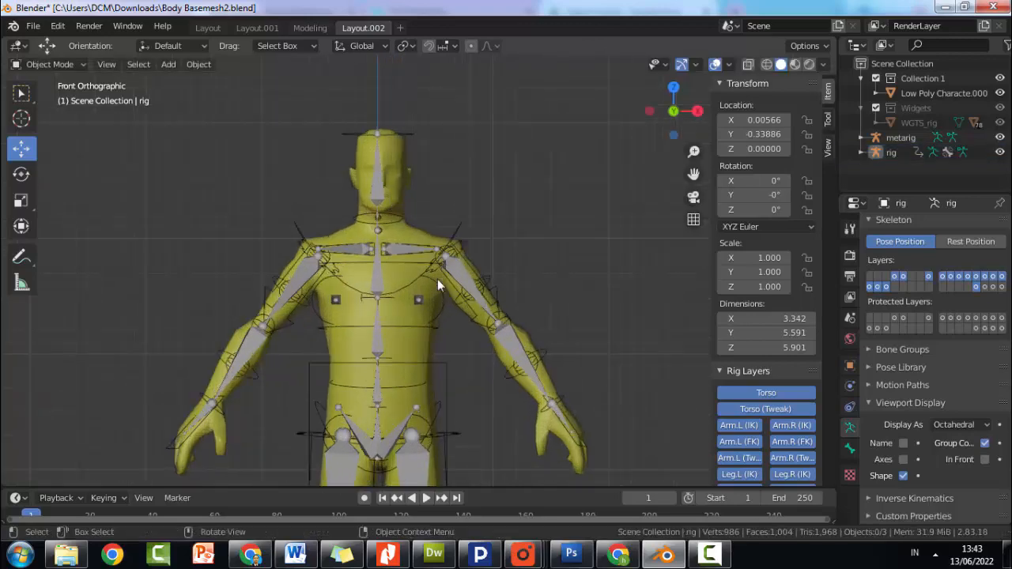
- Reselect the rig and shift it along the X axis to an X location of about 0.025
{"action": "left_click", "coordinate": [397, 220]}
{"action": "scroll", "coordinate": [465, 405], "scroll_direction": "down", "scroll_amount": 4}
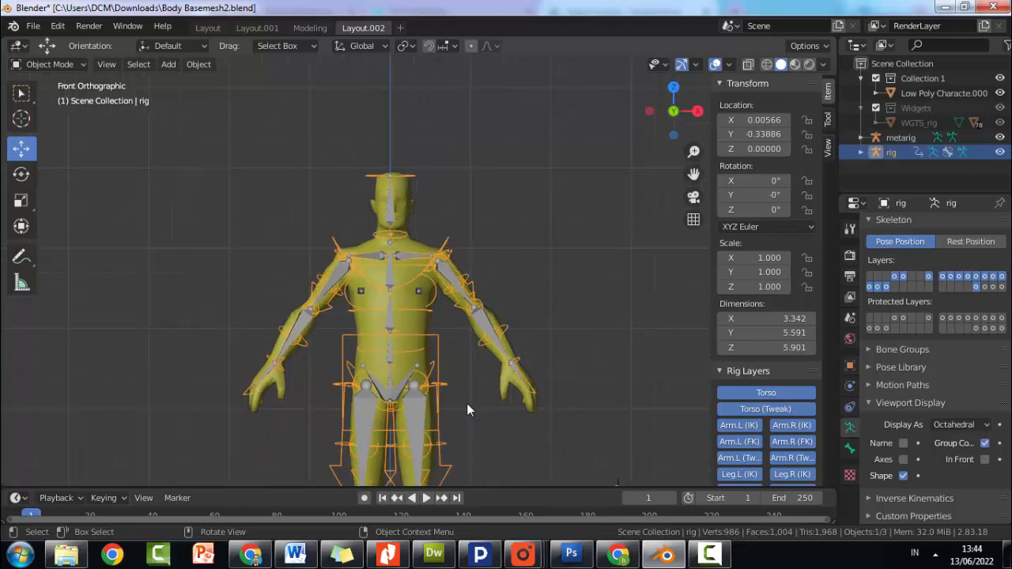
{"action": "scroll", "coordinate": [482, 431], "scroll_direction": "down", "scroll_amount": 2}
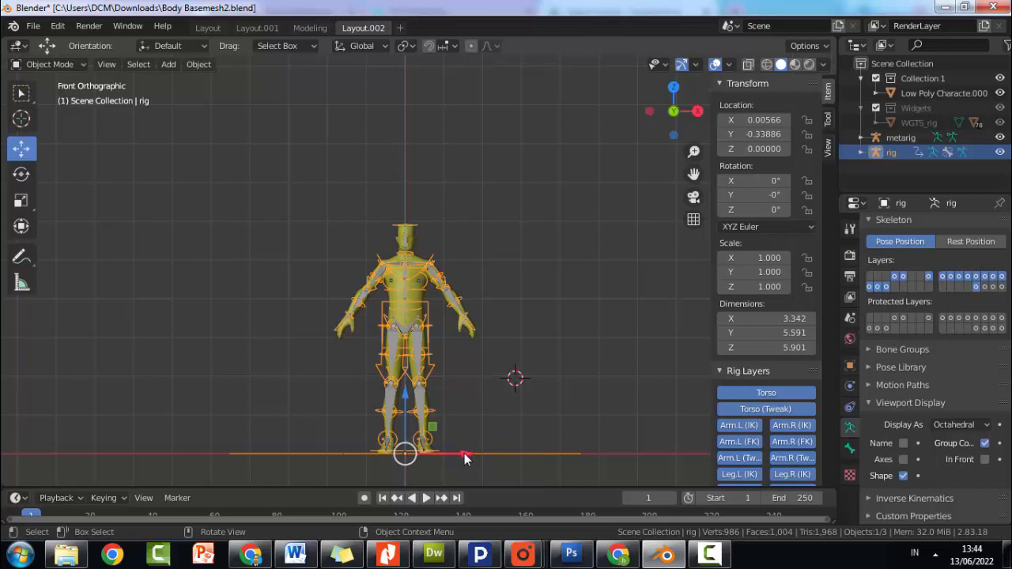
{"action": "key", "text": "g"}
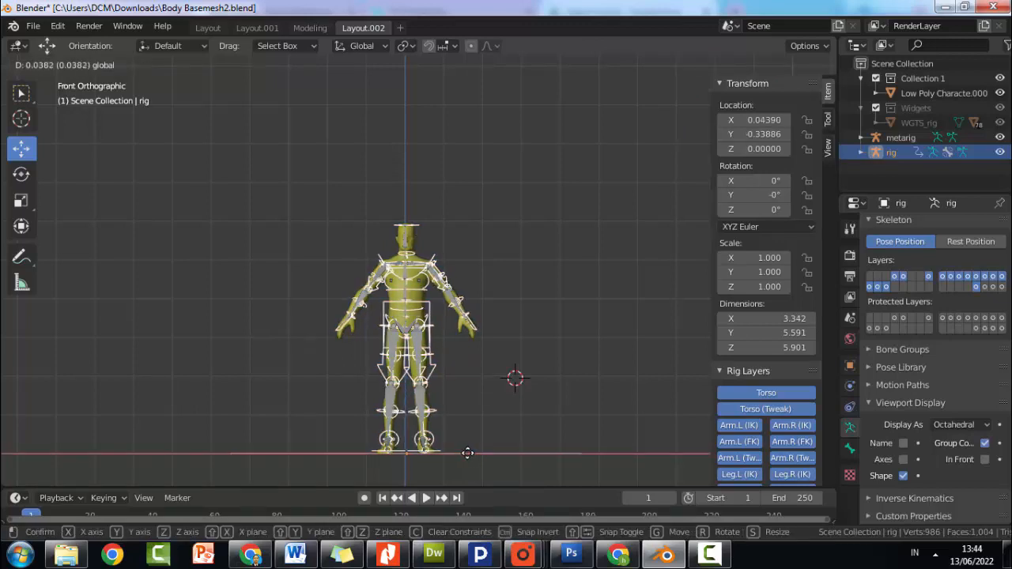
{"action": "left_click", "coordinate": [466, 452]}
{"action": "scroll", "coordinate": [404, 230], "scroll_direction": "up", "scroll_amount": 3}
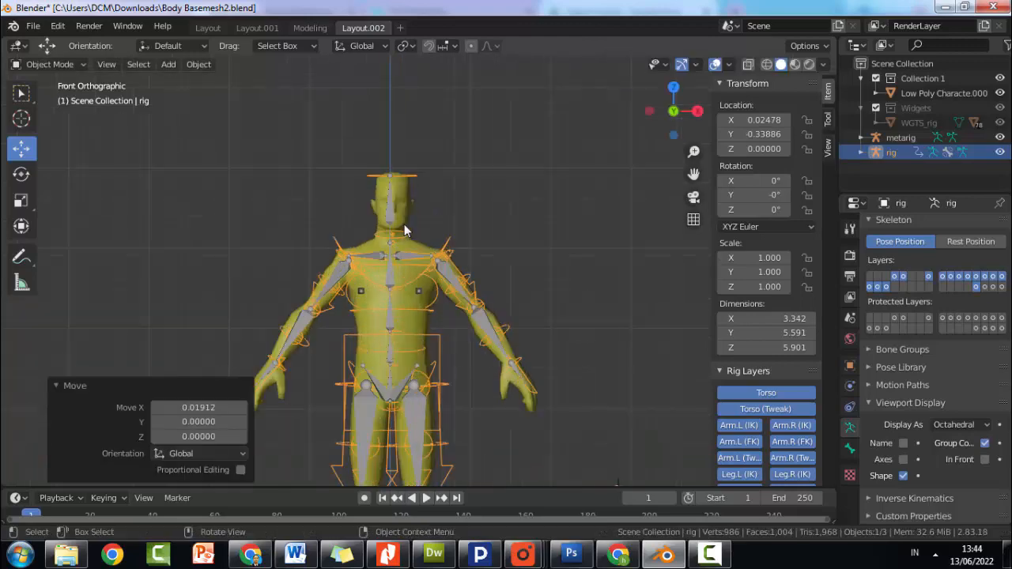
{"action": "scroll", "coordinate": [405, 229], "scroll_direction": "up", "scroll_amount": 4}
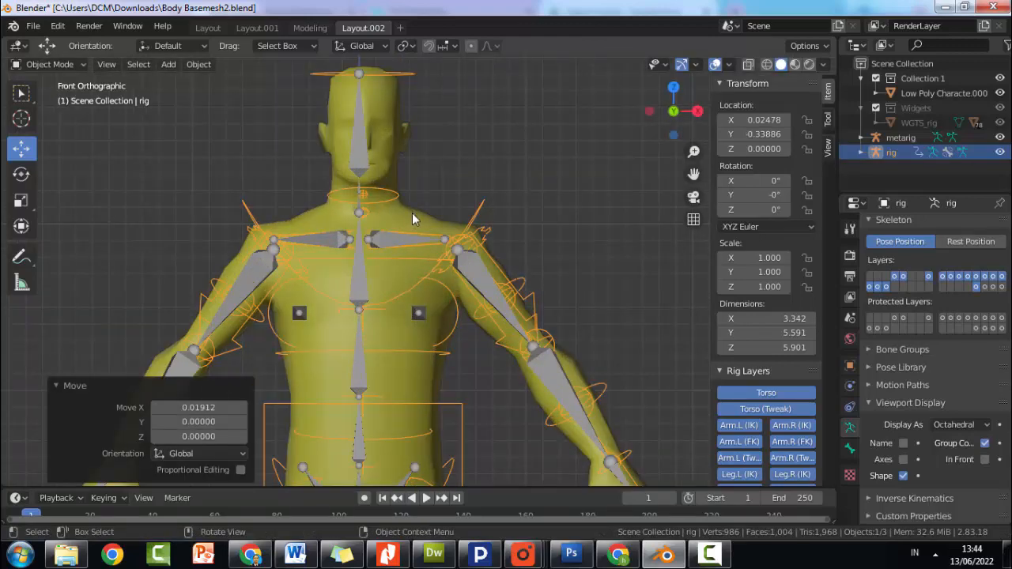
{"action": "left_click", "coordinate": [412, 212]}
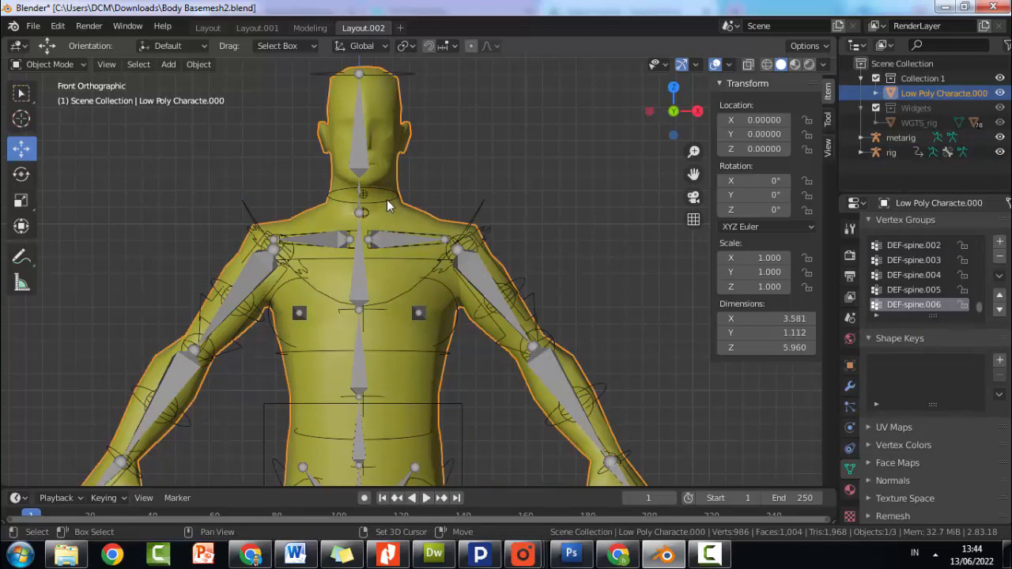
{"action": "left_click", "coordinate": [386, 200], "text": "shift"}
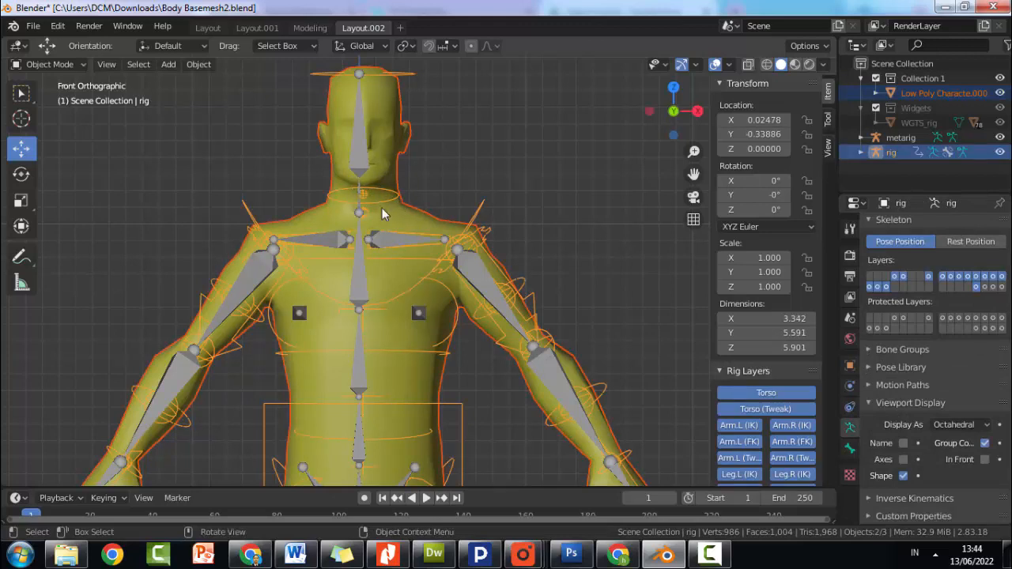
{"action": "scroll", "coordinate": [394, 212], "scroll_direction": "down", "scroll_amount": 4}
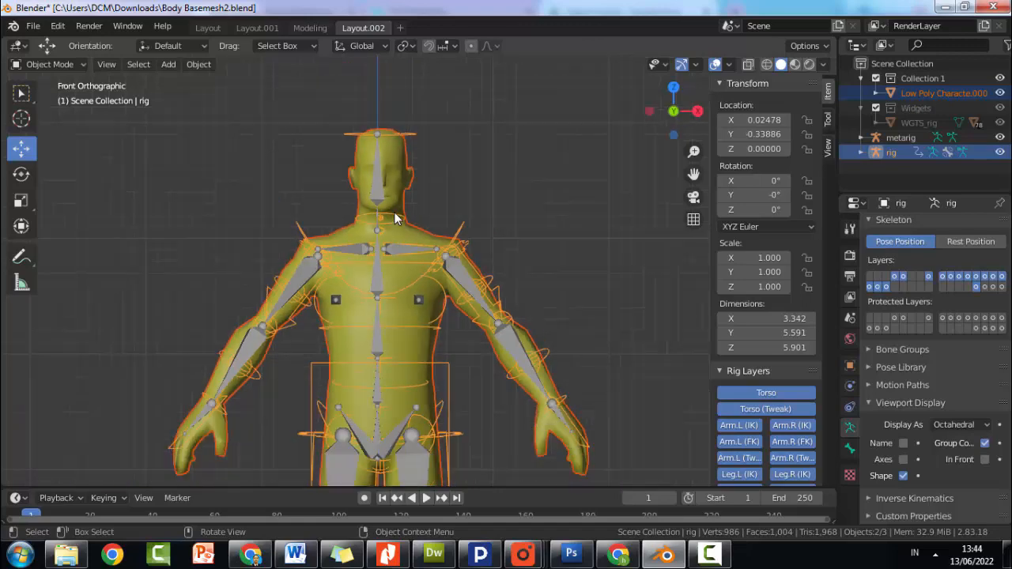
{"action": "left_click", "coordinate": [458, 224]}
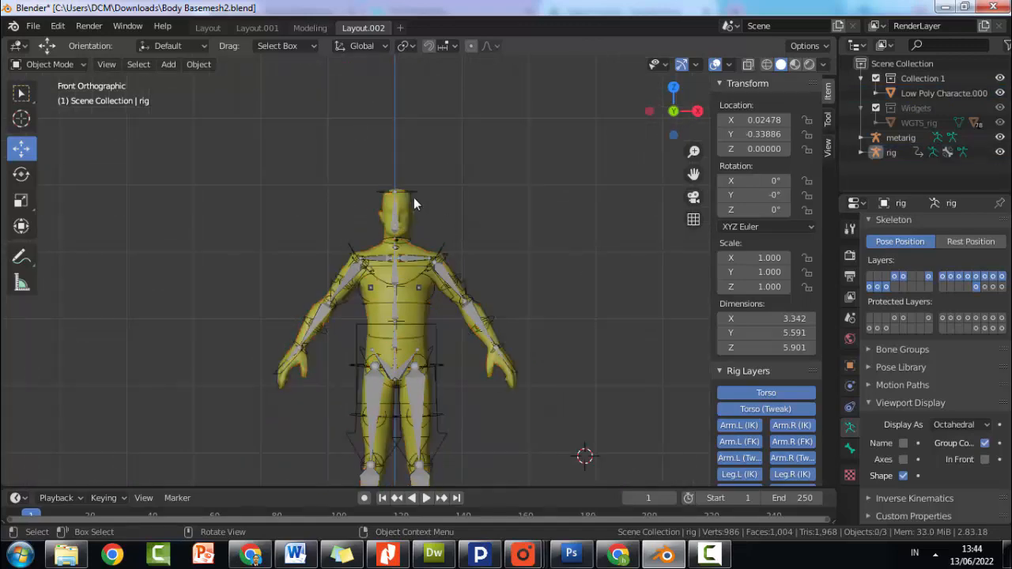
{"action": "scroll", "coordinate": [413, 202], "scroll_direction": "up", "scroll_amount": 5}
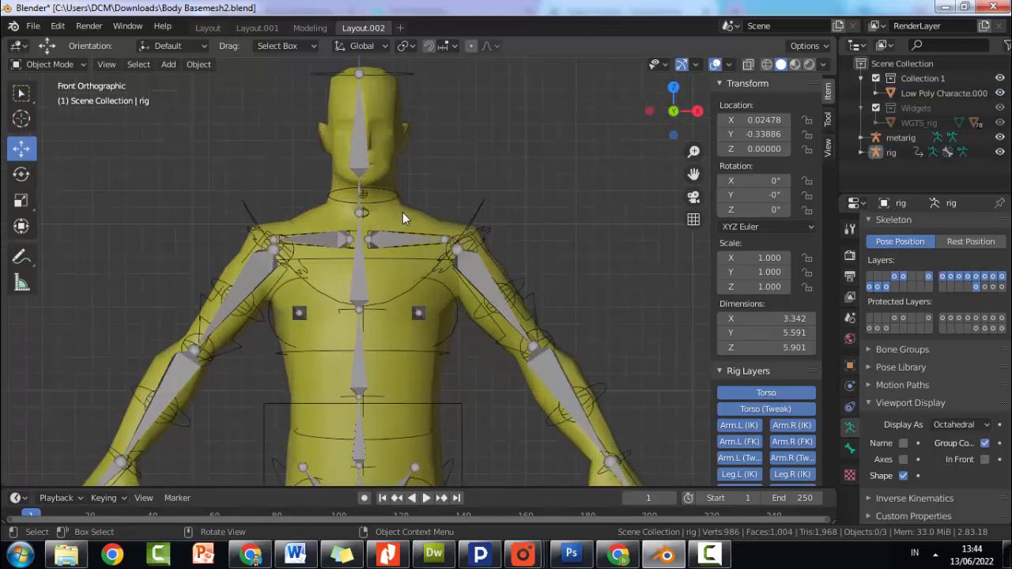
- Answer the Windows performance prompt by changing the color scheme to Windows 7 Basic, and switch back to Blender
{"action": "left_click", "coordinate": [403, 212]}
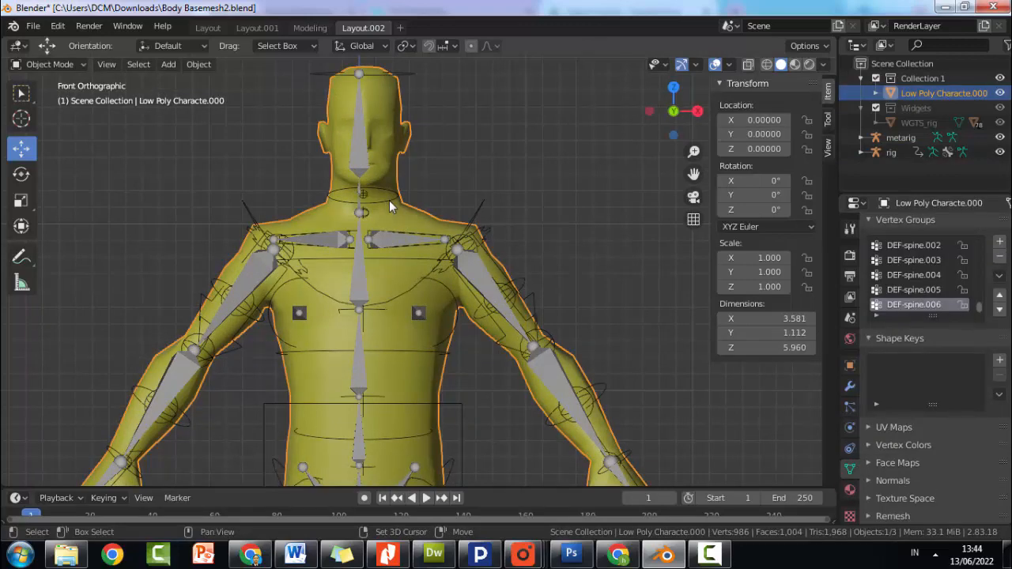
{"action": "left_click", "coordinate": [390, 200], "text": "shift"}
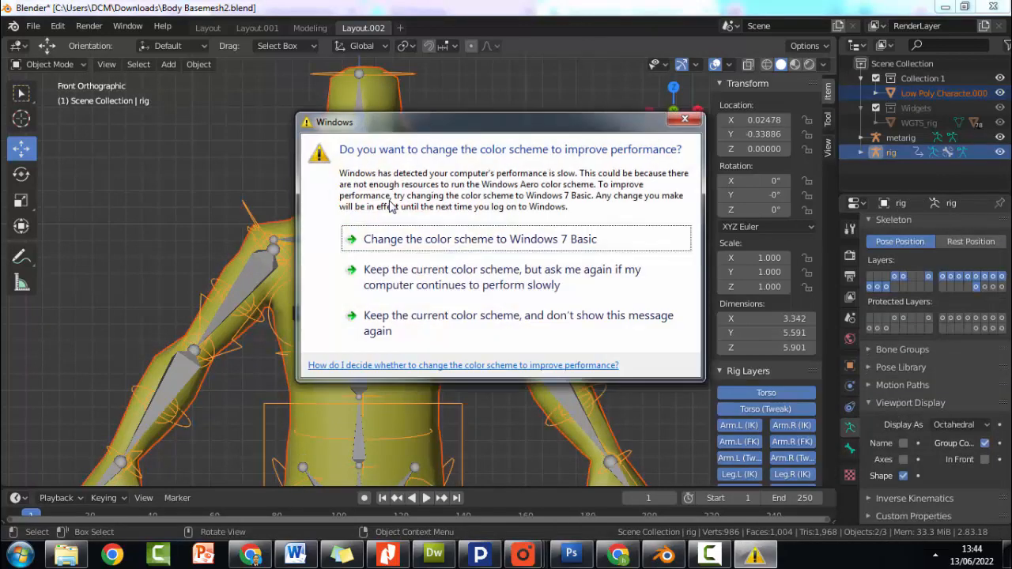
{"action": "left_click", "coordinate": [441, 239]}
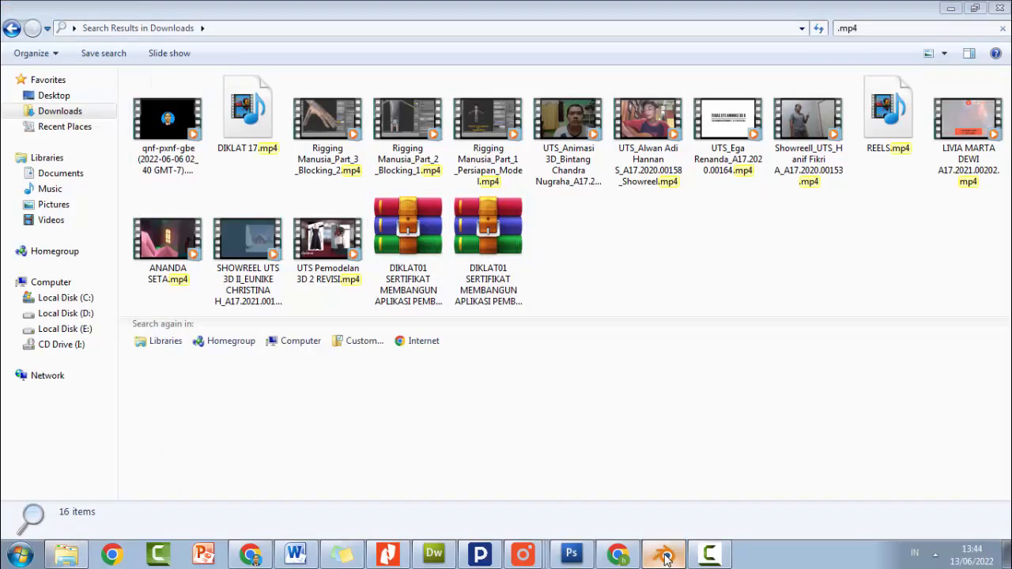
{"action": "left_click", "coordinate": [666, 558]}
- Parent the low-poly character mesh to the generated rig with automatic weights and deselect both
{"action": "left_click", "coordinate": [411, 216]}
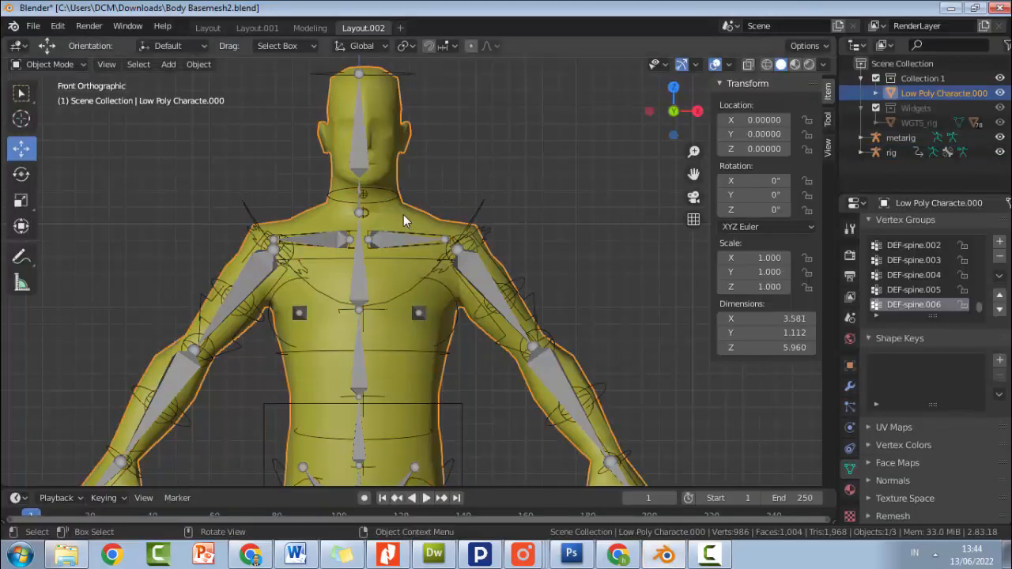
{"action": "left_click", "coordinate": [388, 201], "text": "shift"}
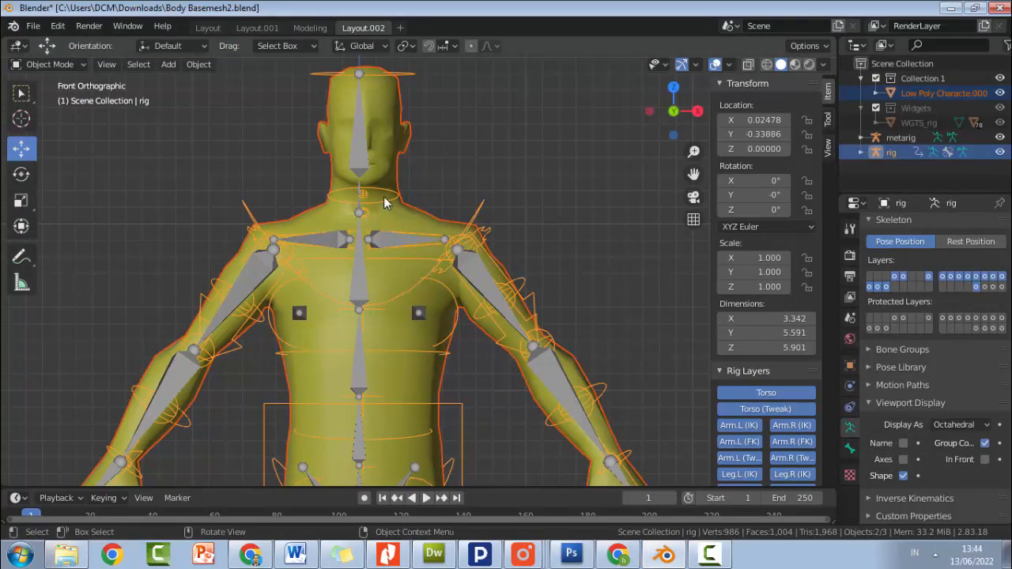
{"action": "key", "text": "ctrl+p"}
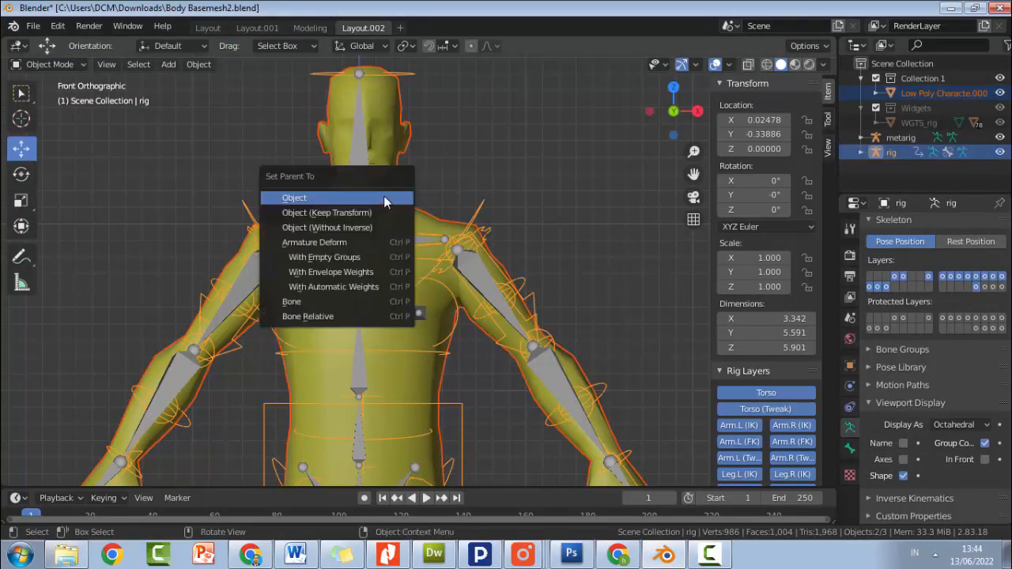
{"action": "left_click", "coordinate": [369, 288]}
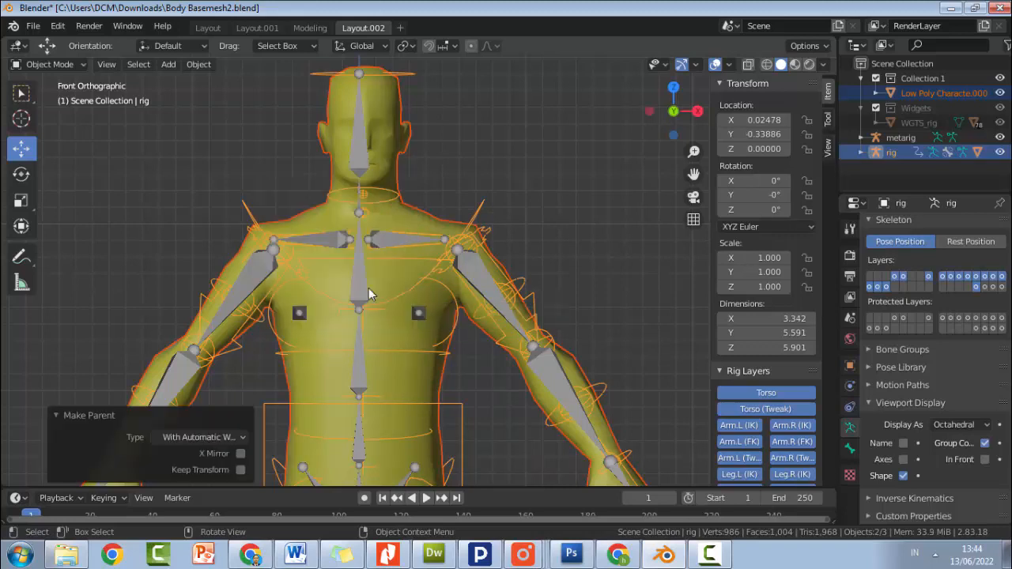
{"action": "left_click", "coordinate": [467, 202]}
{"action": "scroll", "coordinate": [467, 202], "scroll_direction": "down", "scroll_amount": 4}
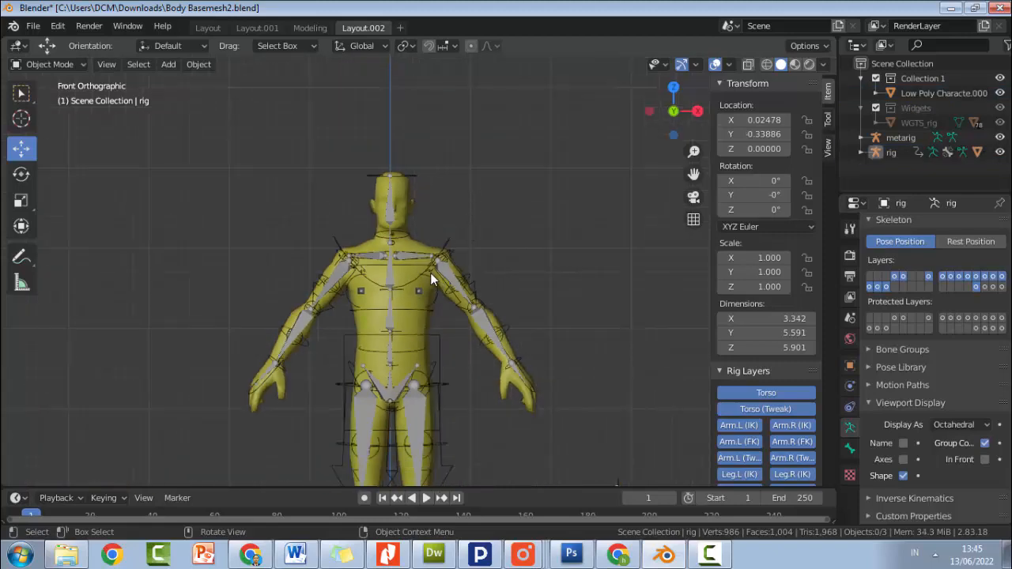
{"action": "left_click", "coordinate": [414, 303]}
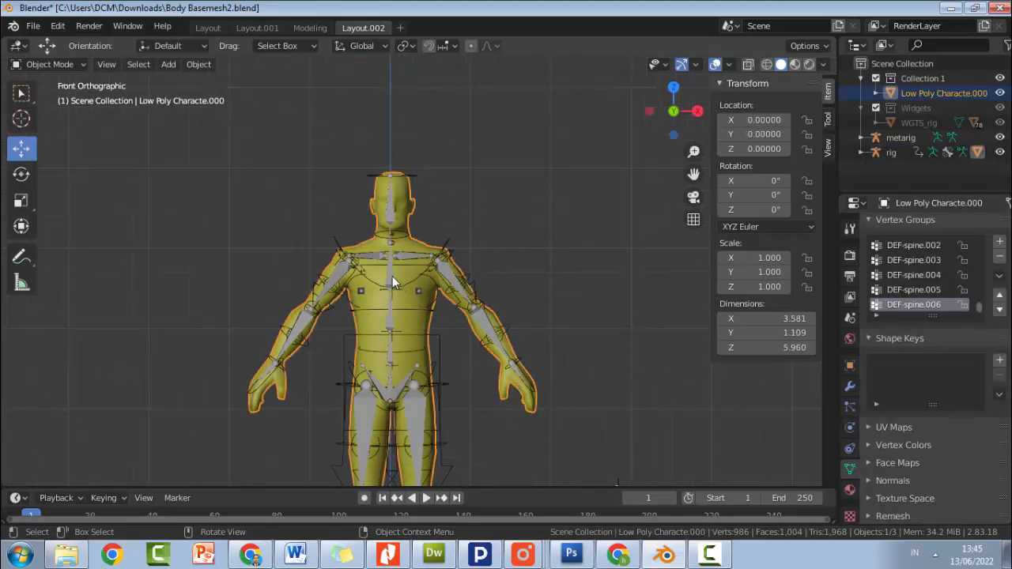
{"action": "left_click", "coordinate": [392, 276]}
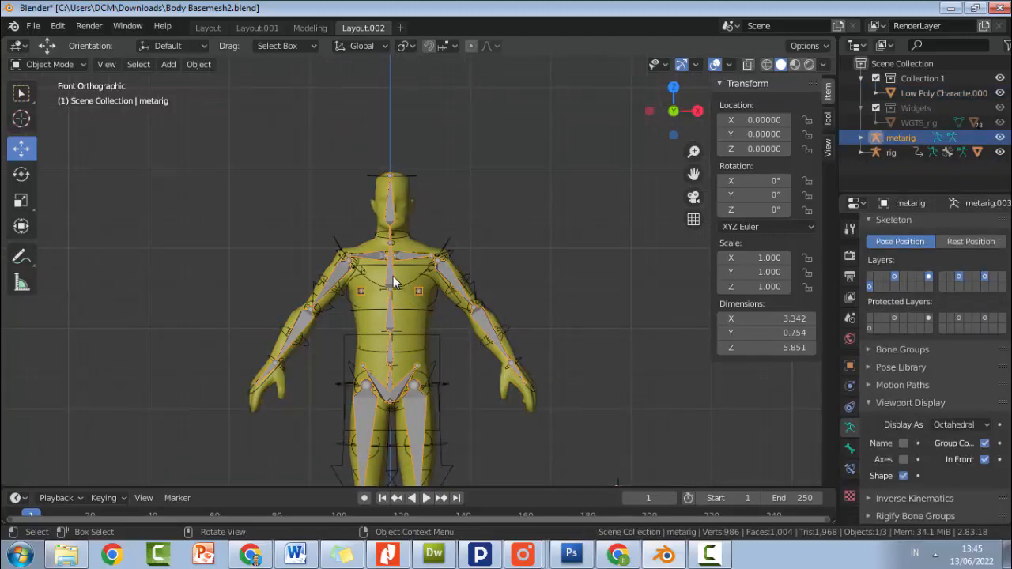
{"action": "right_click", "coordinate": [392, 278]}
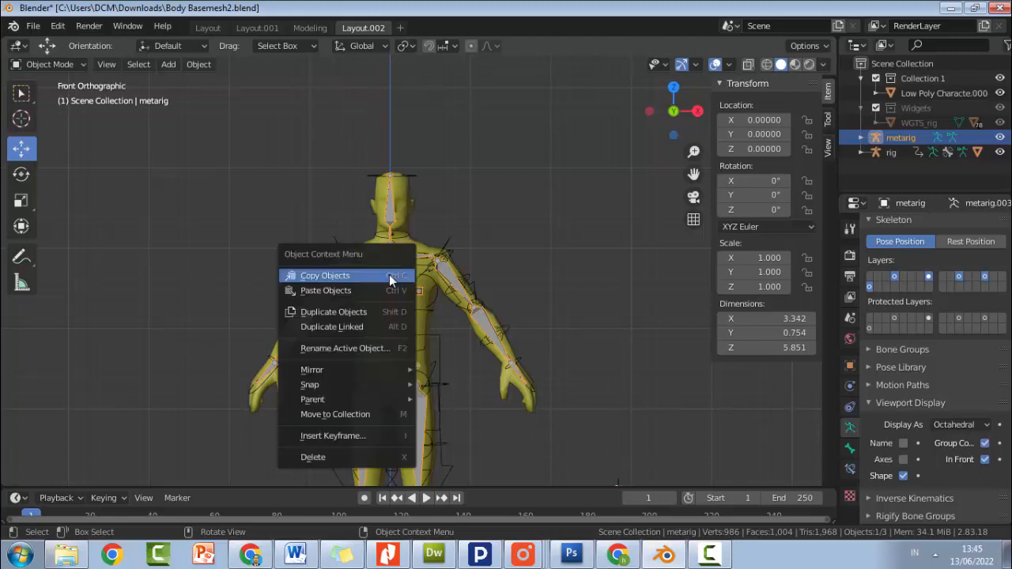
{"action": "left_click", "coordinate": [427, 199]}
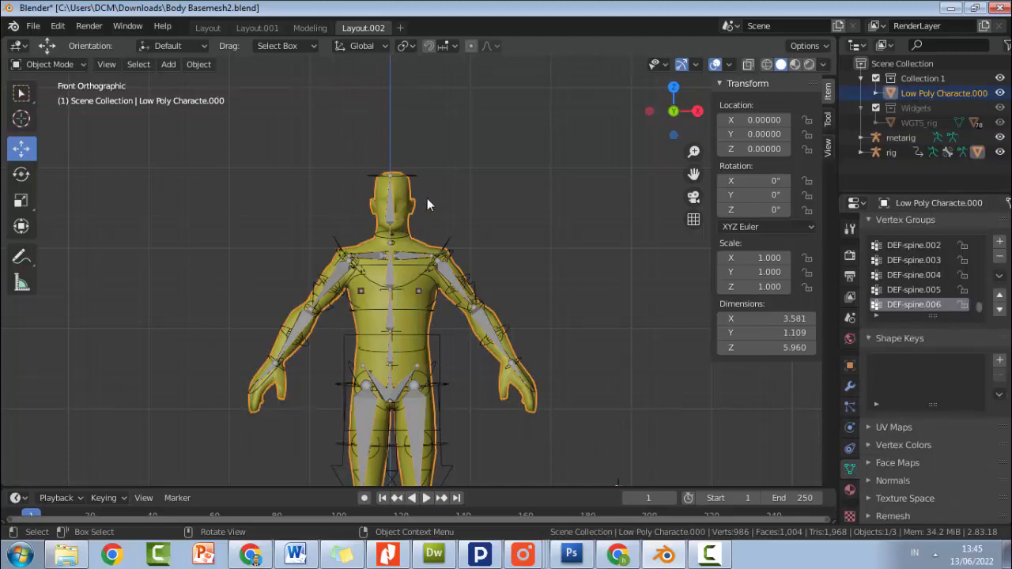
{"action": "left_click", "coordinate": [448, 227]}
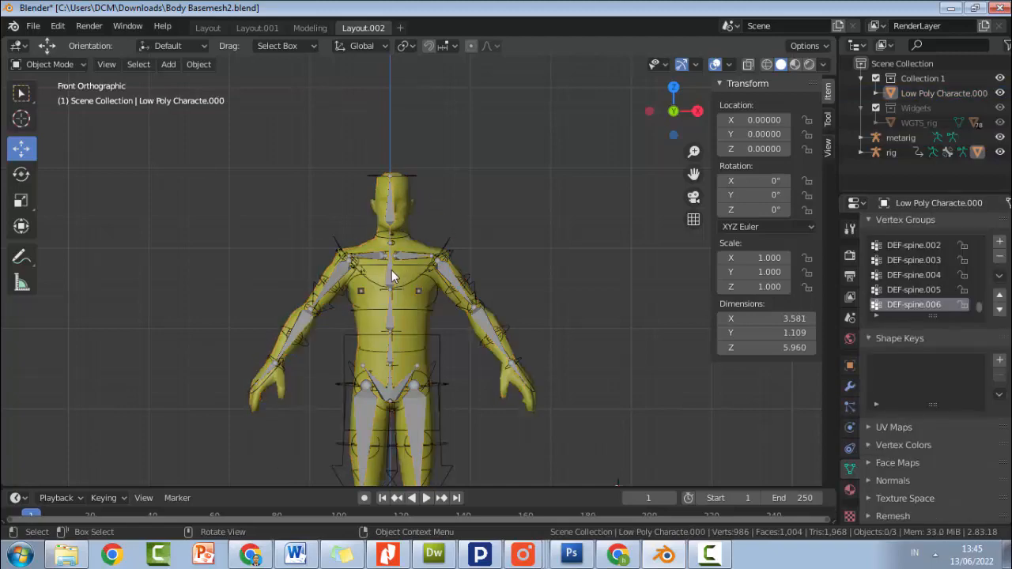
- Move the metarig along the X axis away from the character, to an X location of about -5.48
{"action": "left_click", "coordinate": [391, 269]}
{"action": "scroll", "coordinate": [447, 374], "scroll_direction": "down", "scroll_amount": 3}
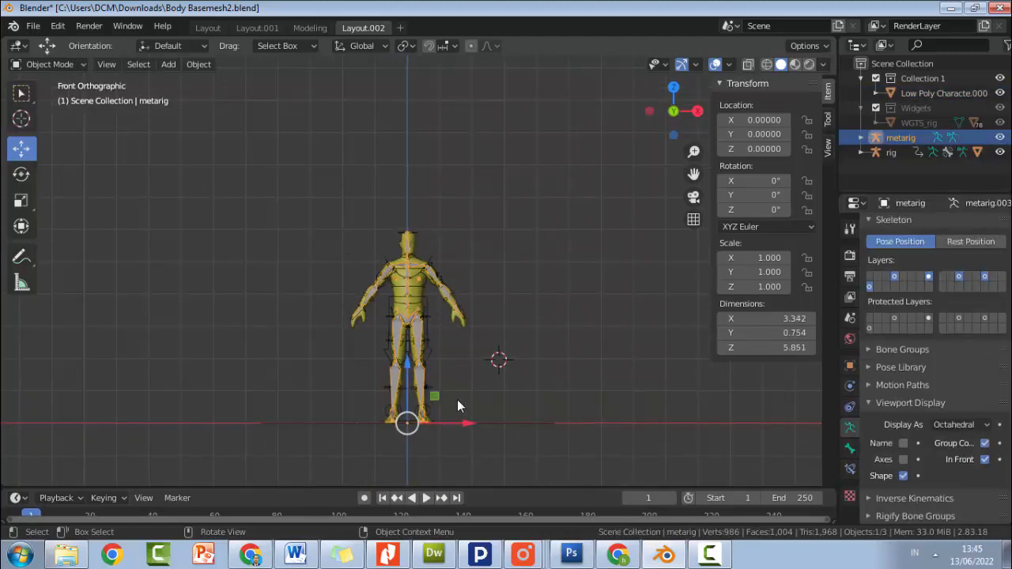
{"action": "left_click_drag", "start_coordinate": [469, 428], "coordinate": [289, 414]}
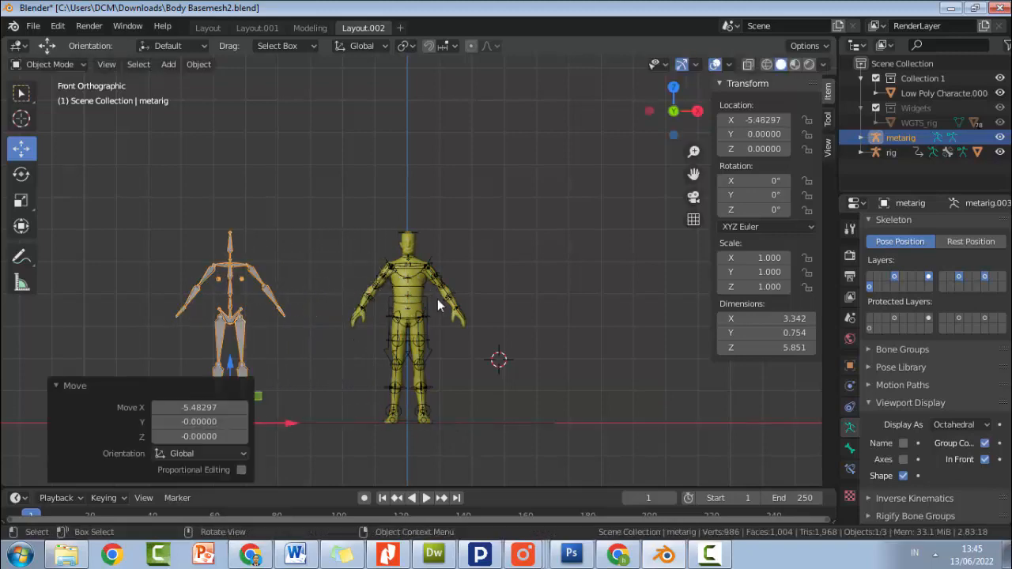
- Select the generated rig on the character and switch it to Pose Mode
{"action": "scroll", "coordinate": [427, 316], "scroll_direction": "up", "scroll_amount": 2}
{"action": "left_click", "coordinate": [421, 295]}
{"action": "middle_click_drag", "start_coordinate": [477, 235], "coordinate": [498, 288]}
{"action": "left_click", "coordinate": [501, 301]}
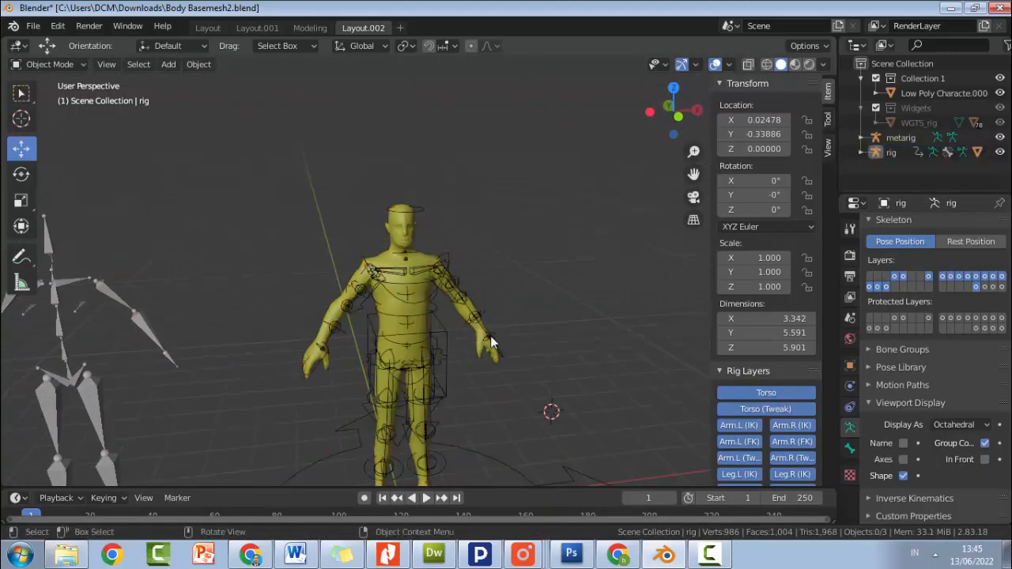
{"action": "left_click", "coordinate": [496, 347]}
{"action": "left_click", "coordinate": [50, 66]}
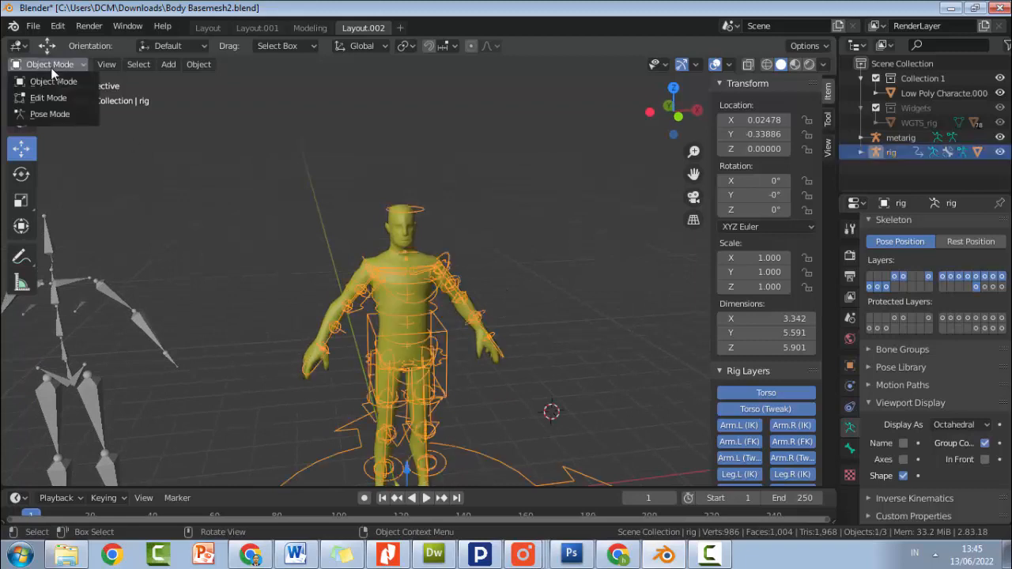
{"action": "left_click", "coordinate": [51, 113]}
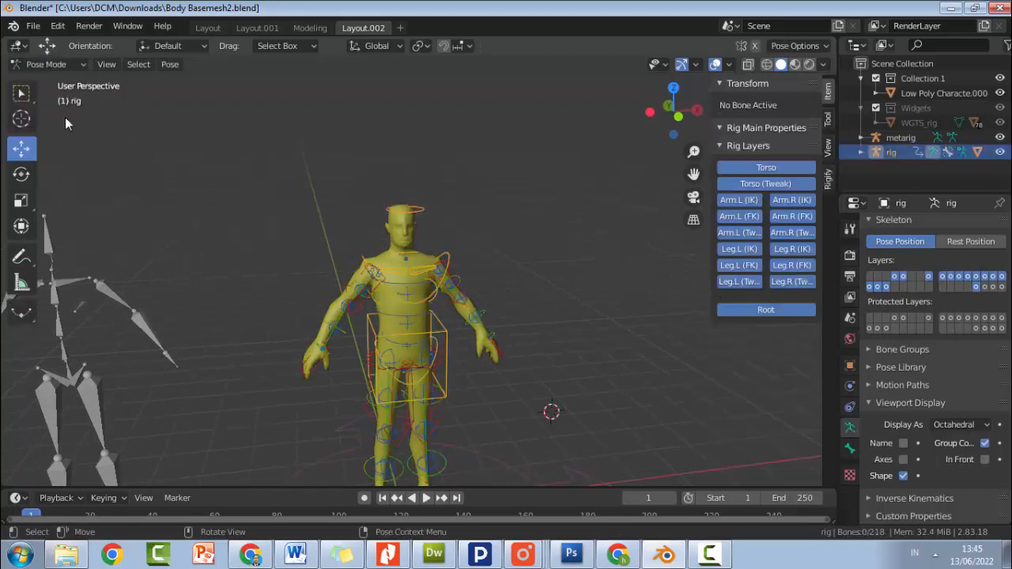
- Test the right and left hand IK controls by moving each one upward, undoing each move
{"action": "left_click", "coordinate": [315, 365]}
{"action": "left_click_drag", "start_coordinate": [322, 316], "coordinate": [327, 241]}
{"action": "key", "text": "ctrl+z"}
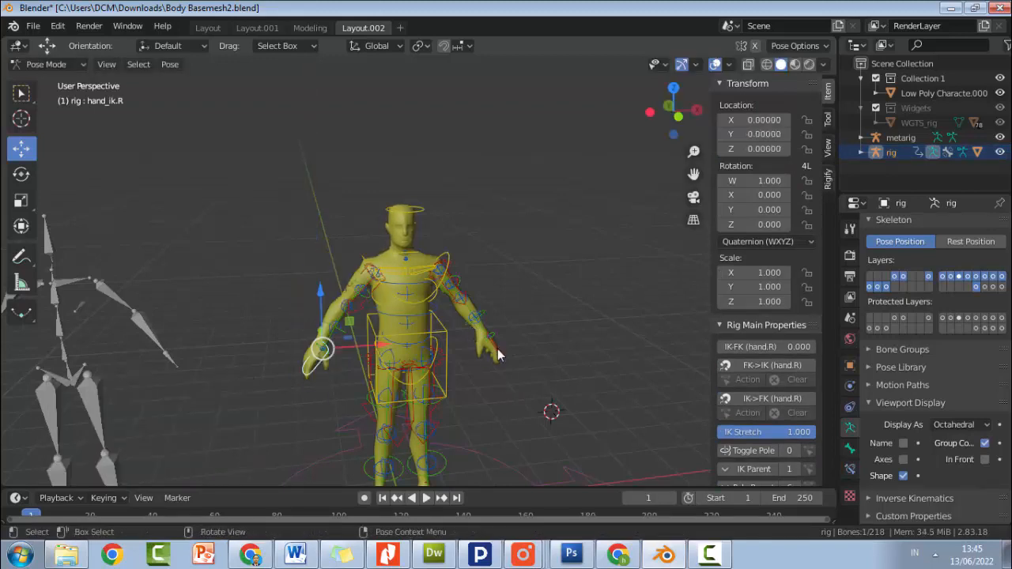
{"action": "left_click", "coordinate": [497, 349]}
{"action": "mouse_move", "coordinate": [487, 309]}
{"action": "left_mouse_down"}
{"action": "mouse_move", "coordinate": [485, 251]}
{"action": "mouse_move", "coordinate": [481, 295]}
{"action": "mouse_move", "coordinate": [475, 266]}
{"action": "mouse_move", "coordinate": [486, 299]}
{"action": "left_mouse_up"}
{"action": "key", "text": "ctrl+z"}
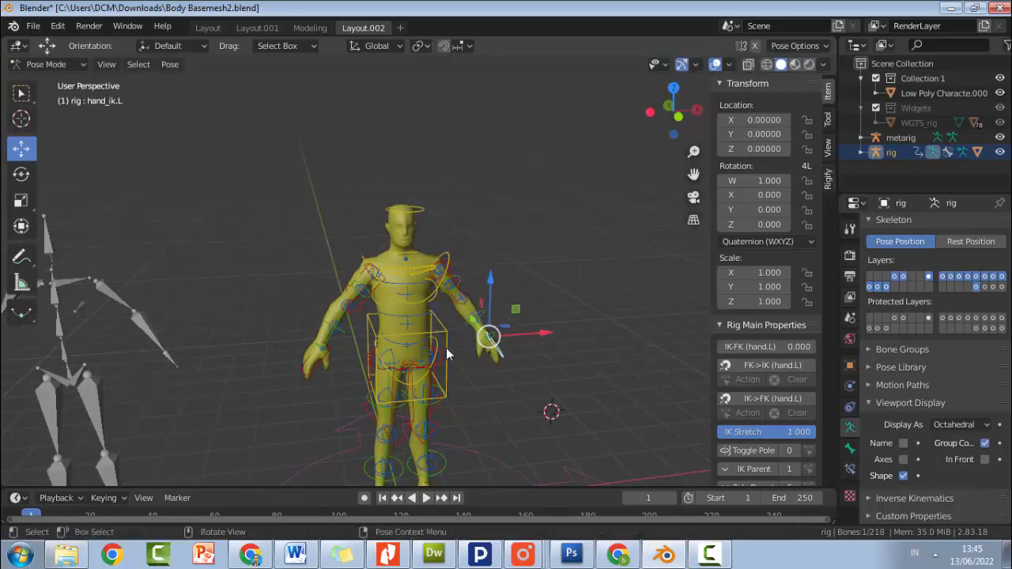
- Test the torso control by rotating it, and undo the rotation
{"action": "left_click", "coordinate": [446, 352]}
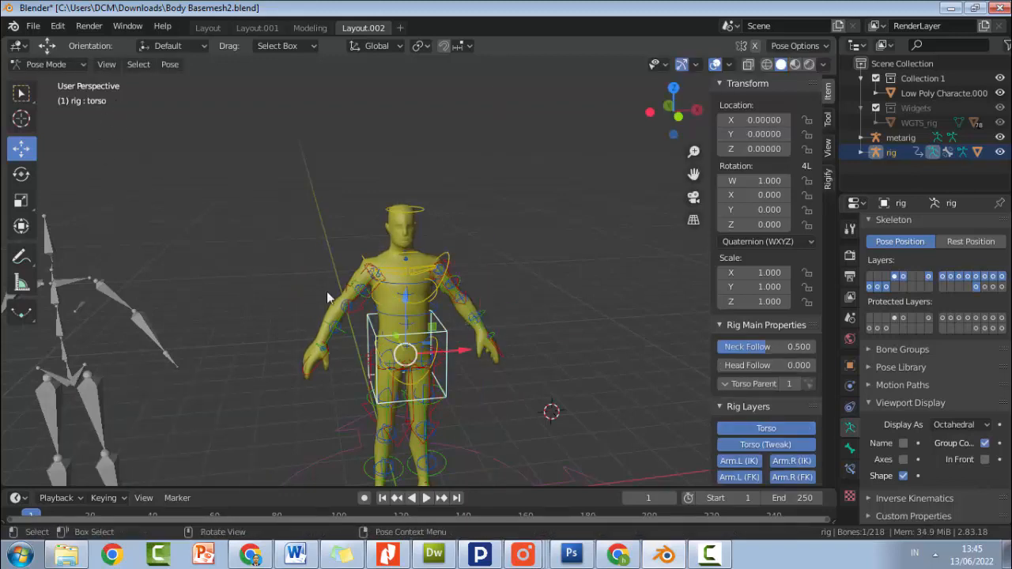
{"action": "key", "text": "r"}
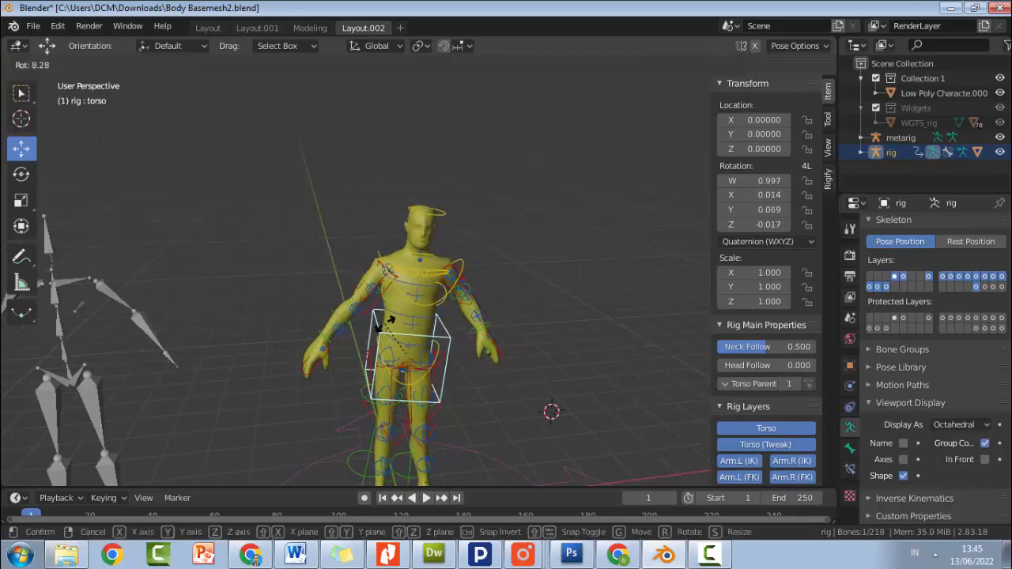
{"action": "left_click", "coordinate": [392, 320]}
{"action": "key", "text": "ctrl+z"}
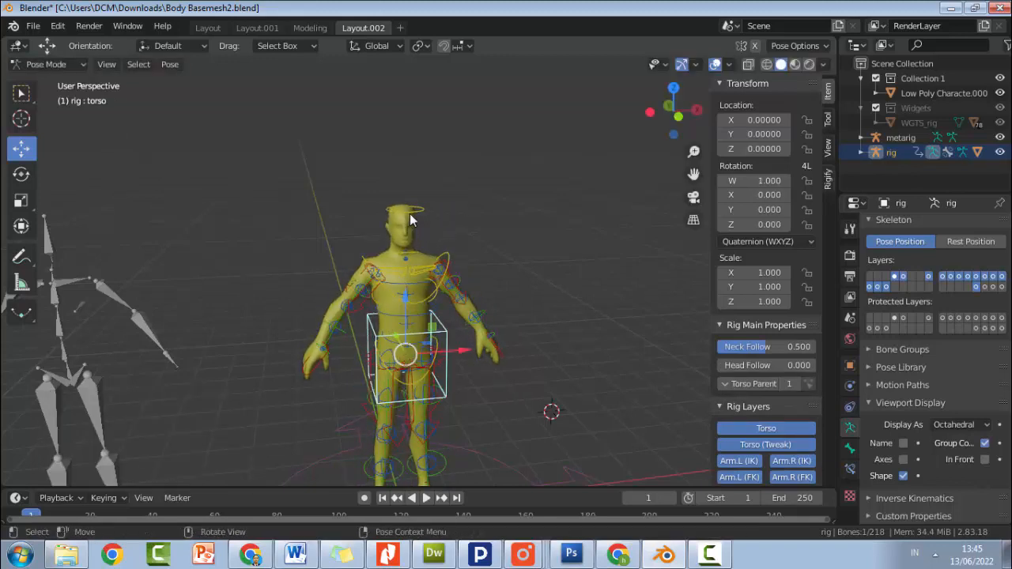
- Test the head control by rotating it, and undo the rotation
{"action": "left_click", "coordinate": [408, 220]}
{"action": "key", "text": "r"}
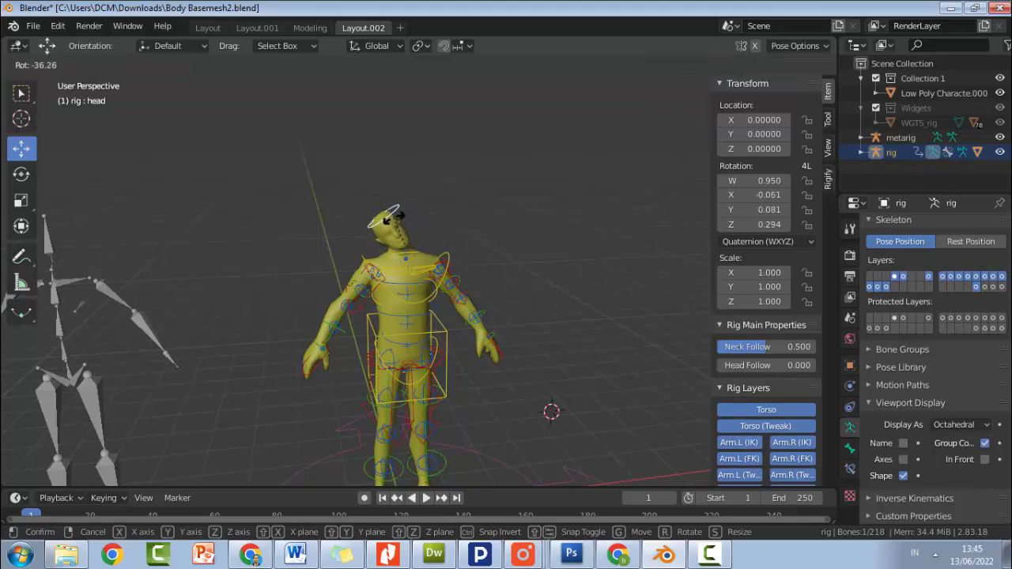
{"action": "left_click", "coordinate": [450, 388]}
{"action": "key", "text": "ctrl+z"}
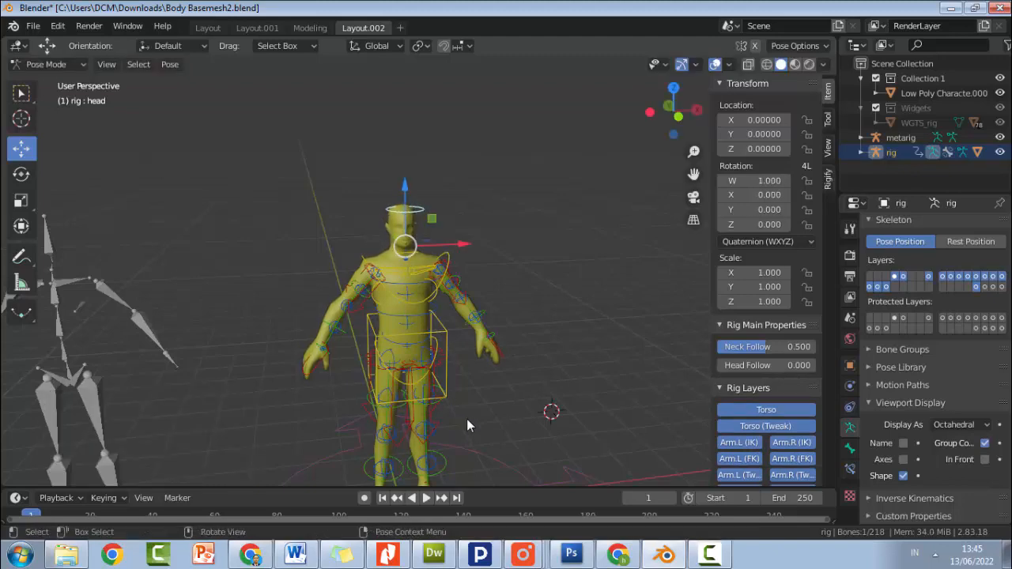
- Select the left shin FK control and try to move it along the Y axis
{"action": "middle_click_drag", "start_coordinate": [467, 418], "coordinate": [409, 417]}
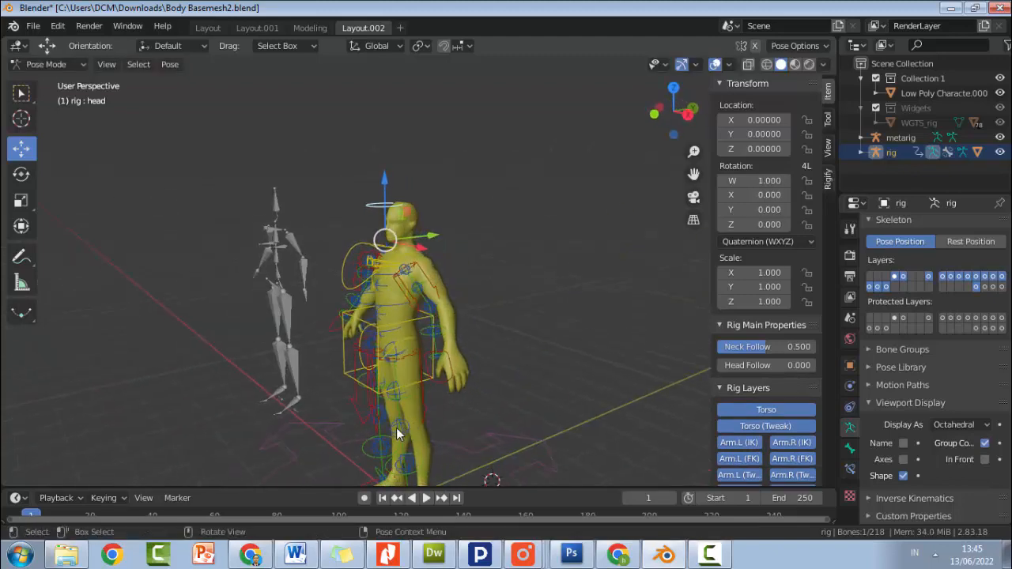
{"action": "left_click", "coordinate": [416, 443]}
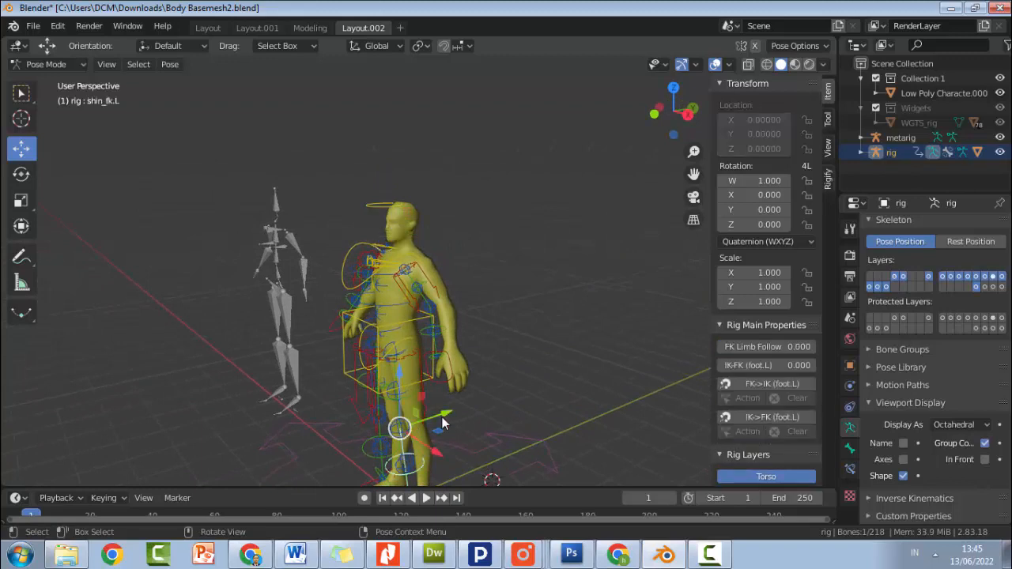
{"action": "left_click_drag", "start_coordinate": [442, 417], "coordinate": [464, 409]}
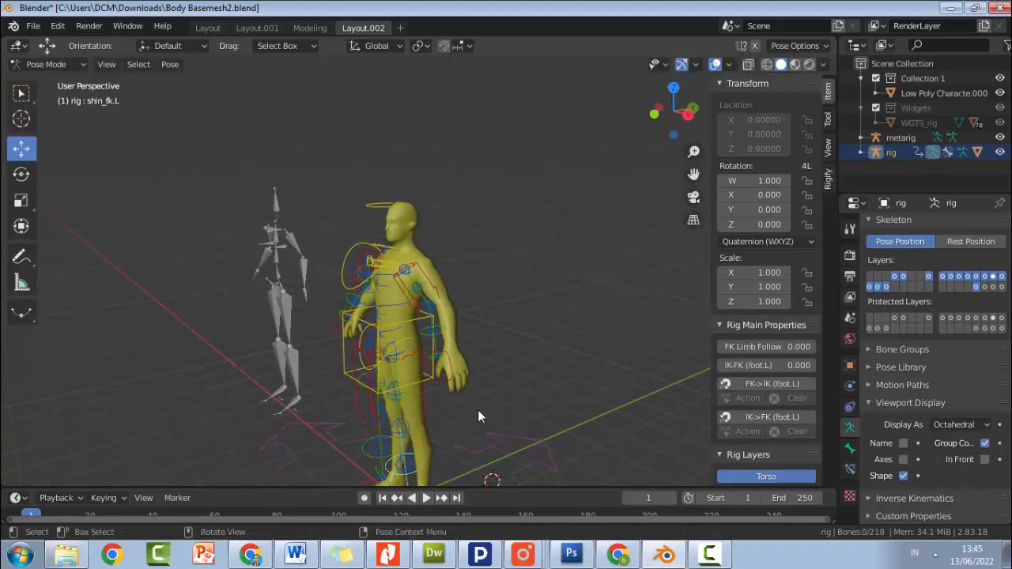
- Test the left foot IK control by raising it about 0.76 along the Z axis, and undo the move
{"action": "scroll", "coordinate": [477, 410], "scroll_direction": "down", "scroll_amount": 2}
{"action": "left_click", "coordinate": [410, 415]}
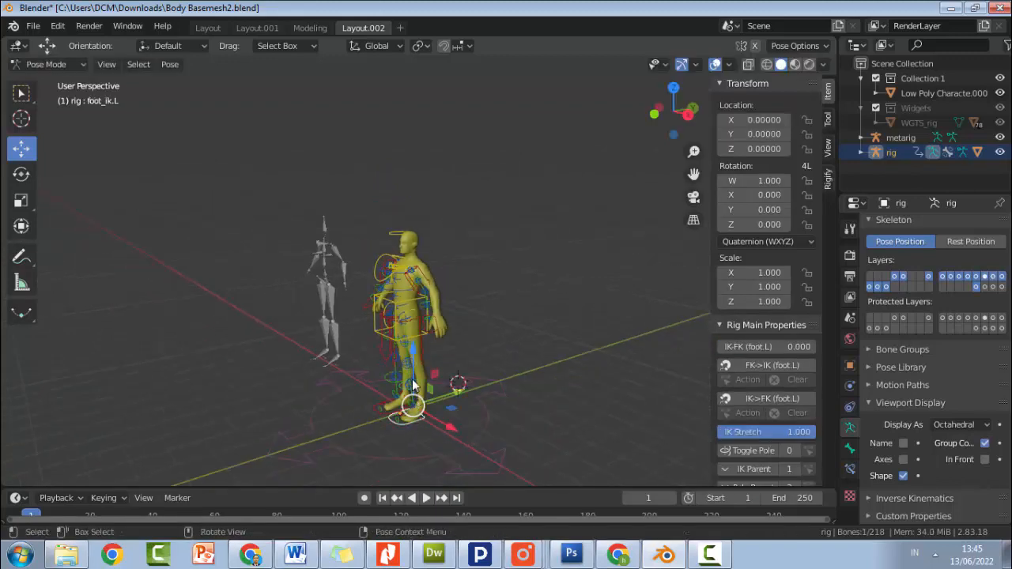
{"action": "key", "text": "g"}
{"action": "key", "text": "z"}
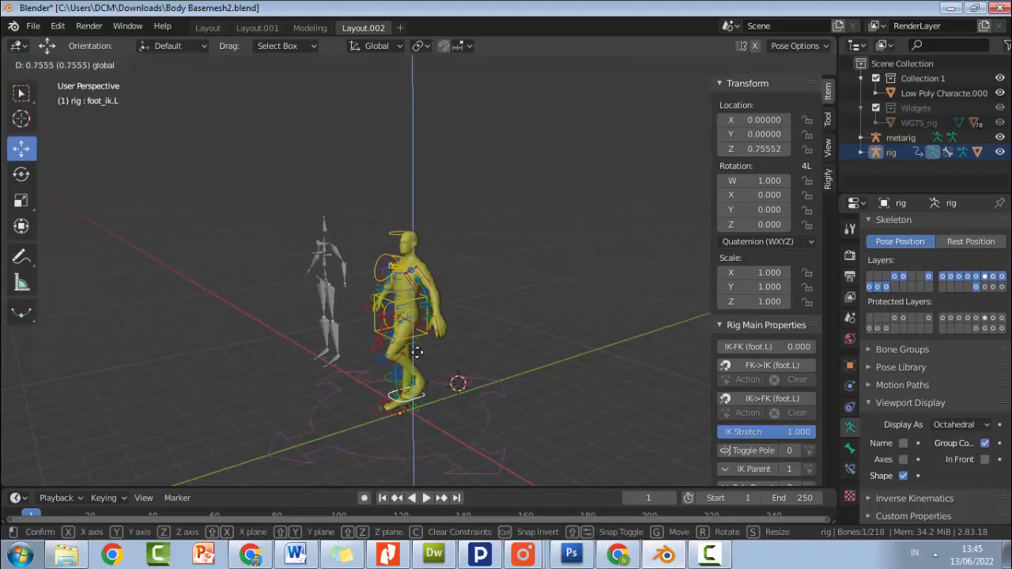
{"action": "left_click", "coordinate": [417, 352]}
{"action": "key", "text": "ctrl+z"}
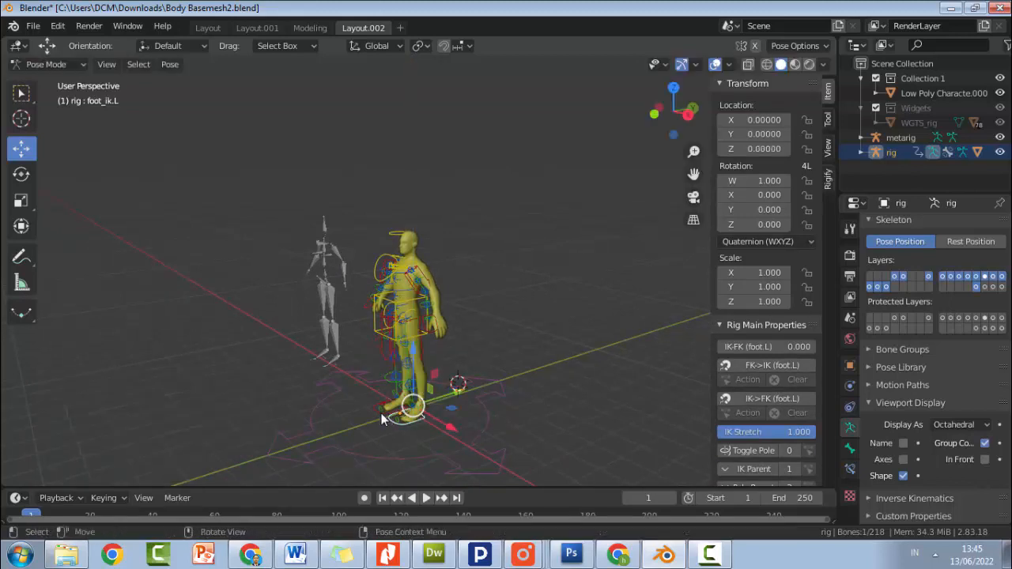
- Test the right foot IK control by raising it about 0.73 along the Z axis, and undo the move
{"action": "left_click", "coordinate": [386, 406]}
{"action": "key", "text": "g"}
{"action": "key", "text": "z"}
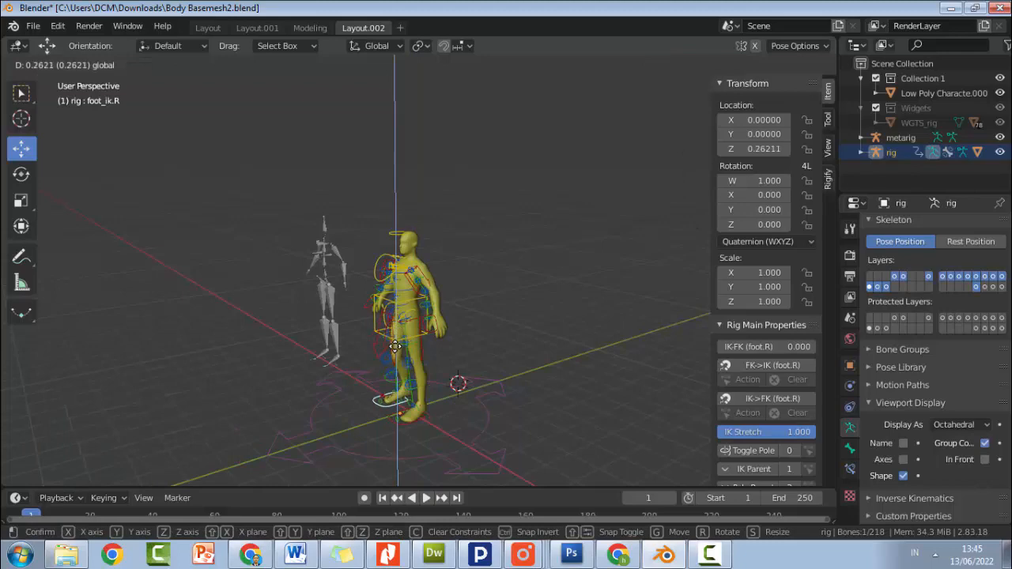
{"action": "left_click", "coordinate": [395, 332]}
{"action": "left_click", "coordinate": [433, 355]}
{"action": "key", "text": "ctrl+z"}
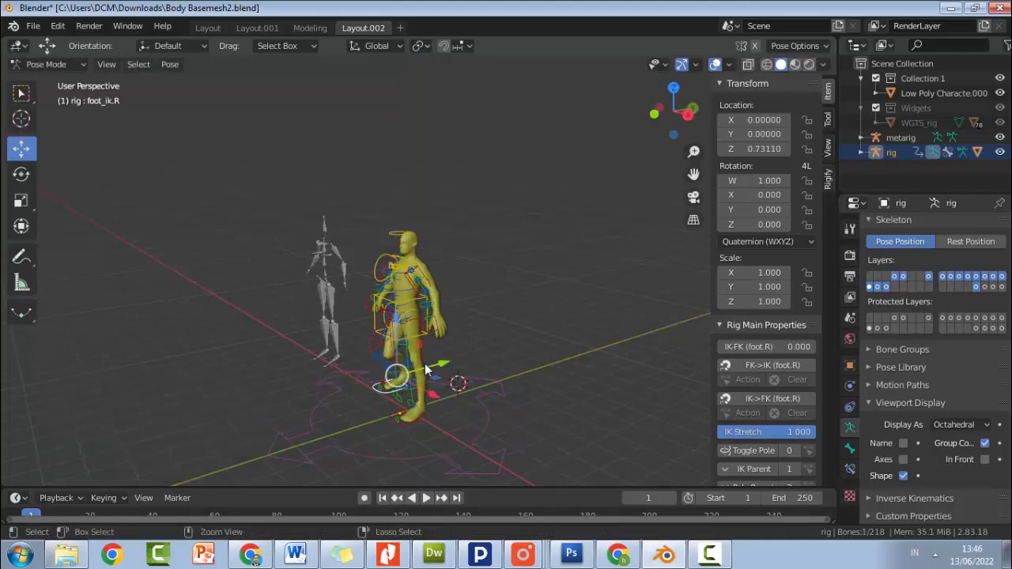
{"action": "key", "text": "ctrl+z"}
{"action": "scroll", "coordinate": [442, 342], "scroll_direction": "up", "scroll_amount": 5}
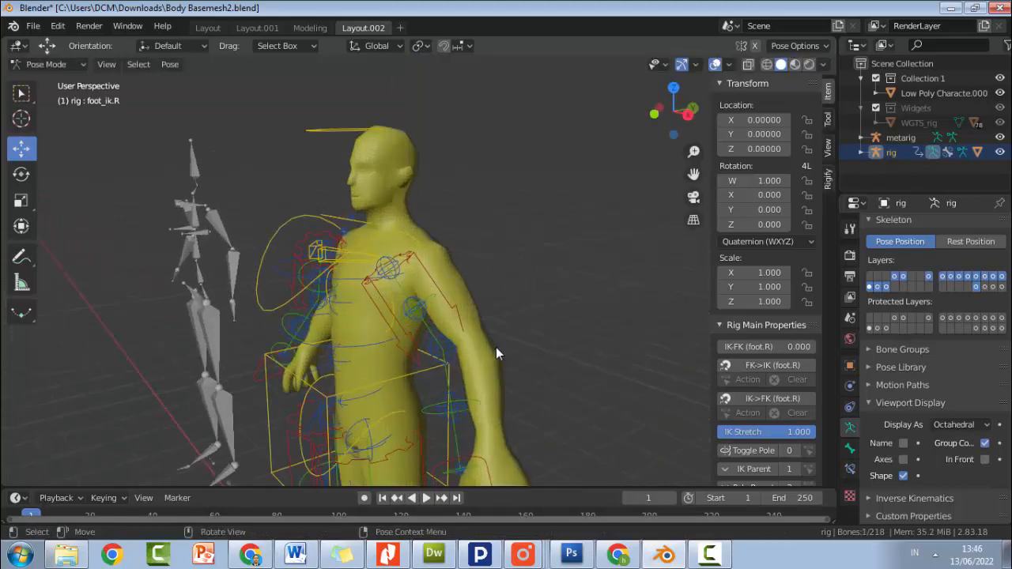
{"action": "middle_click_drag", "start_coordinate": [496, 348], "coordinate": [559, 411]}
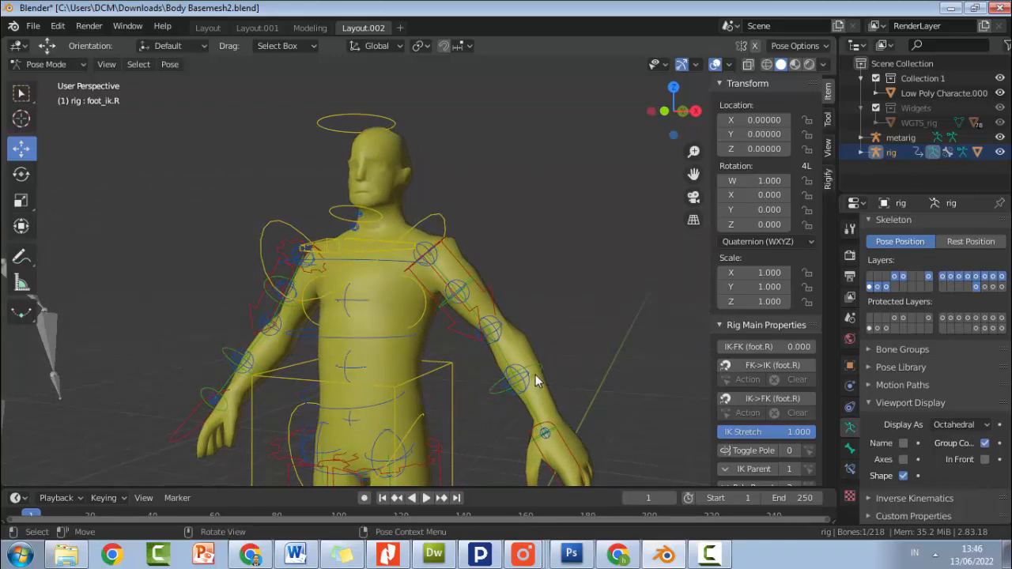
- Test the left forearm FK control by rotating it, and undo the rotation
{"action": "left_click", "coordinate": [534, 381]}
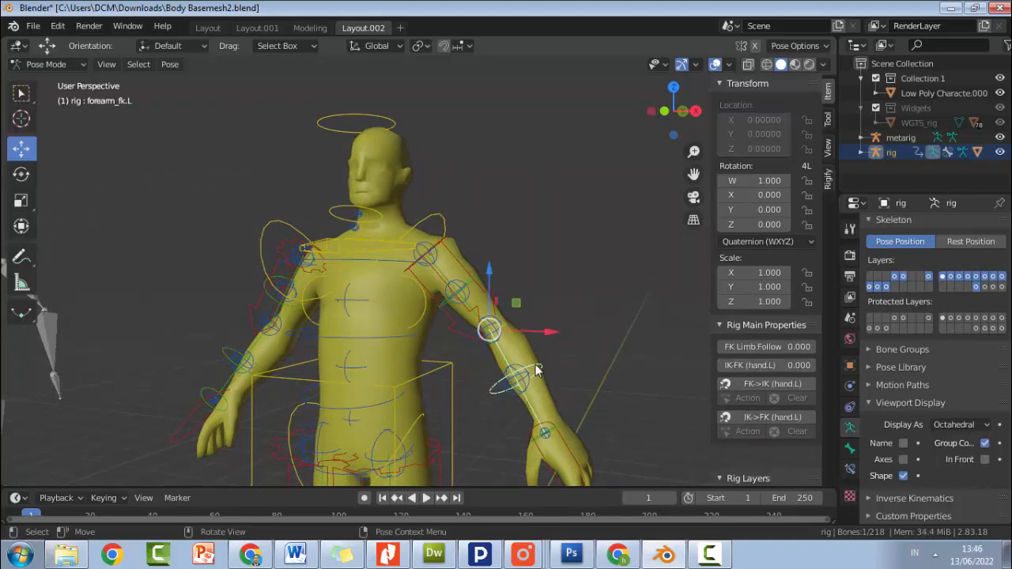
{"action": "key", "text": "r"}
{"action": "left_click", "coordinate": [496, 280]}
{"action": "key", "text": "ctrl+z"}
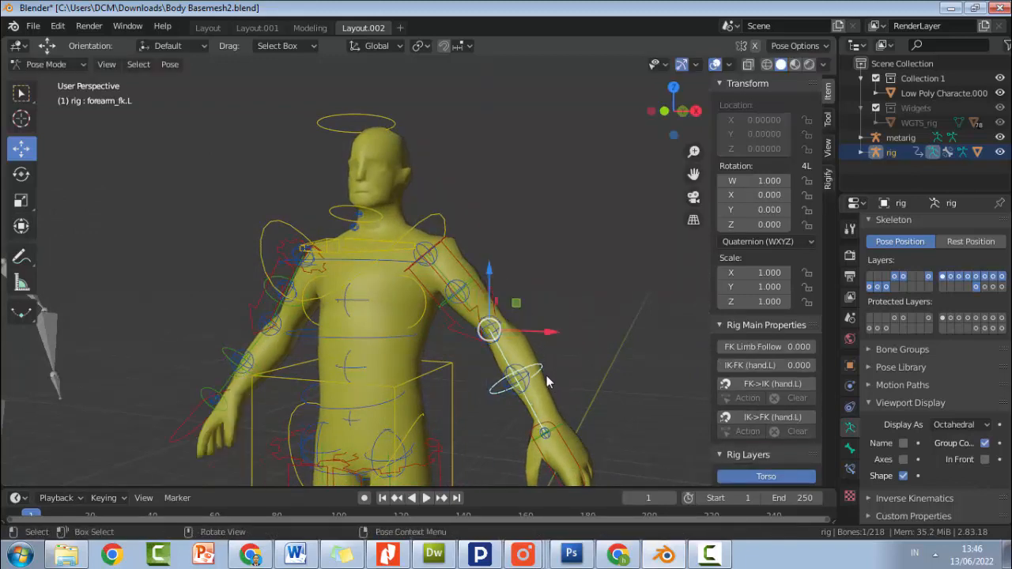
- Test the left hand FK control by moving it about 0.045 along the global X axis, and undo the move
{"action": "left_click", "coordinate": [557, 428]}
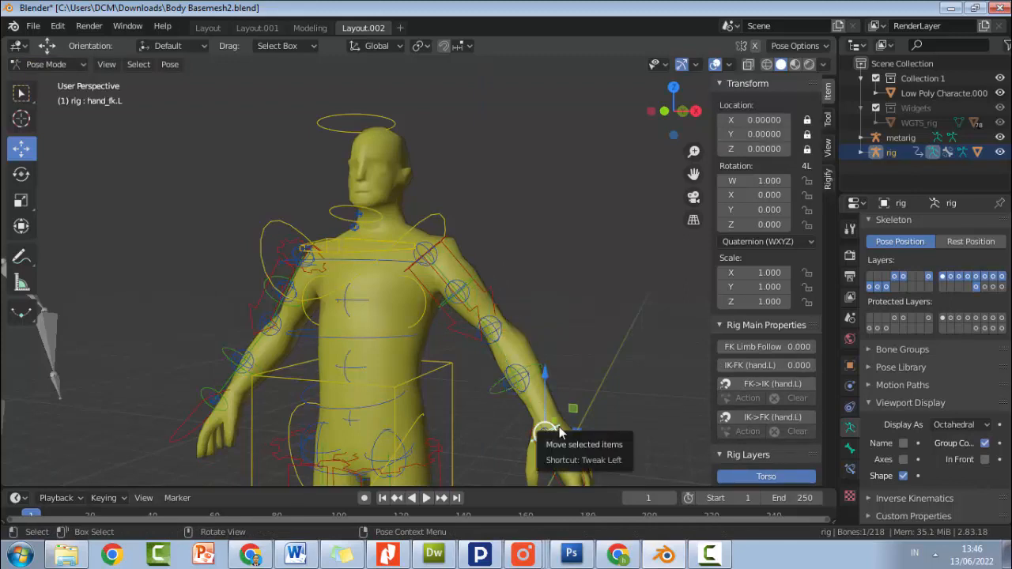
{"action": "left_click_drag", "start_coordinate": [547, 432], "coordinate": [555, 426]}
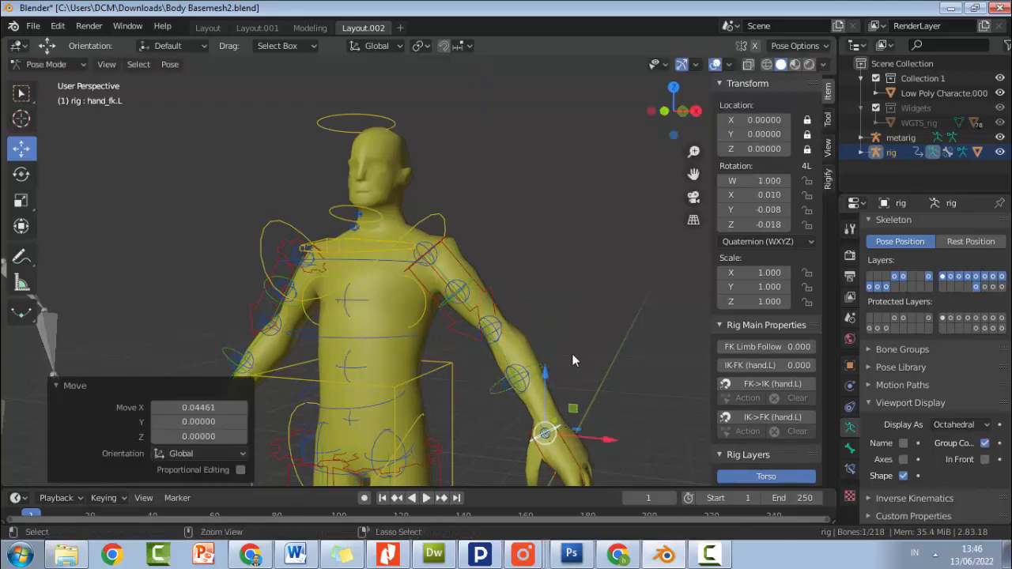
{"action": "key", "text": "ctrl+z"}
- Rotate the left forearm FK control about -6.45° around the view axis, undo the rotation and deselect the control
{"action": "left_click", "coordinate": [535, 372]}
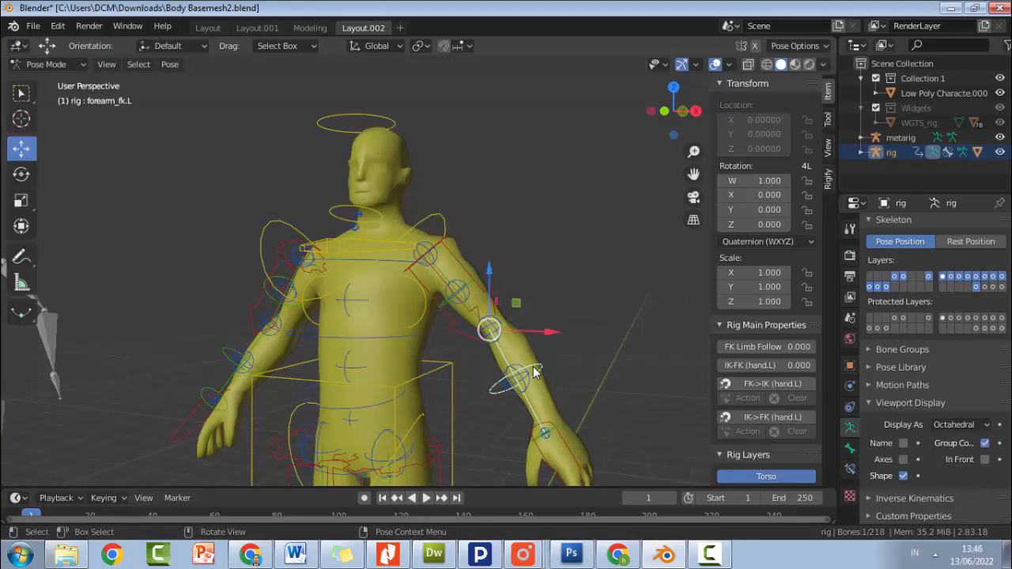
{"action": "key", "text": "r"}
{"action": "left_click", "coordinate": [539, 360]}
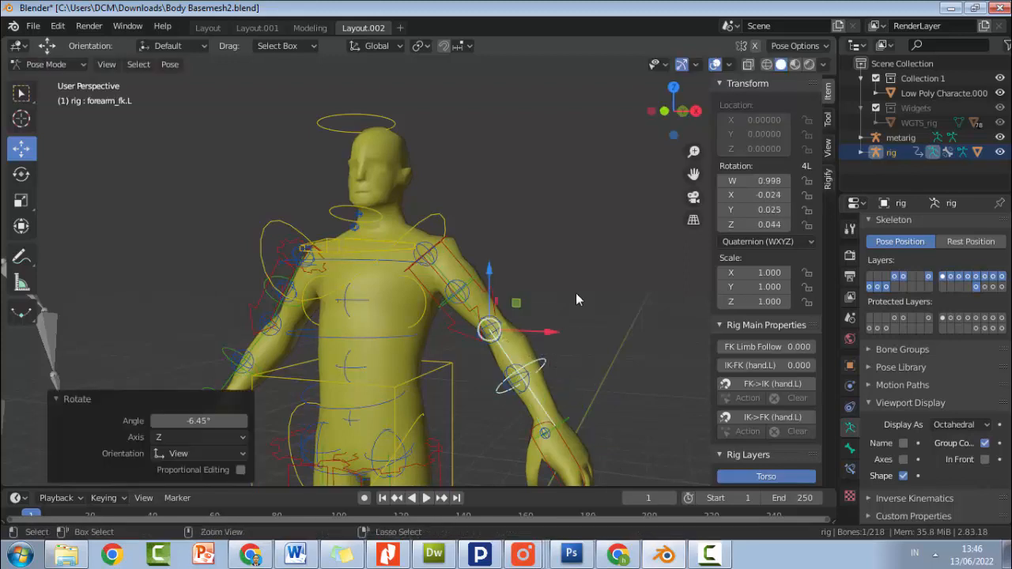
{"action": "key", "text": "ctrl+z"}
{"action": "key", "text": "alt+a"}
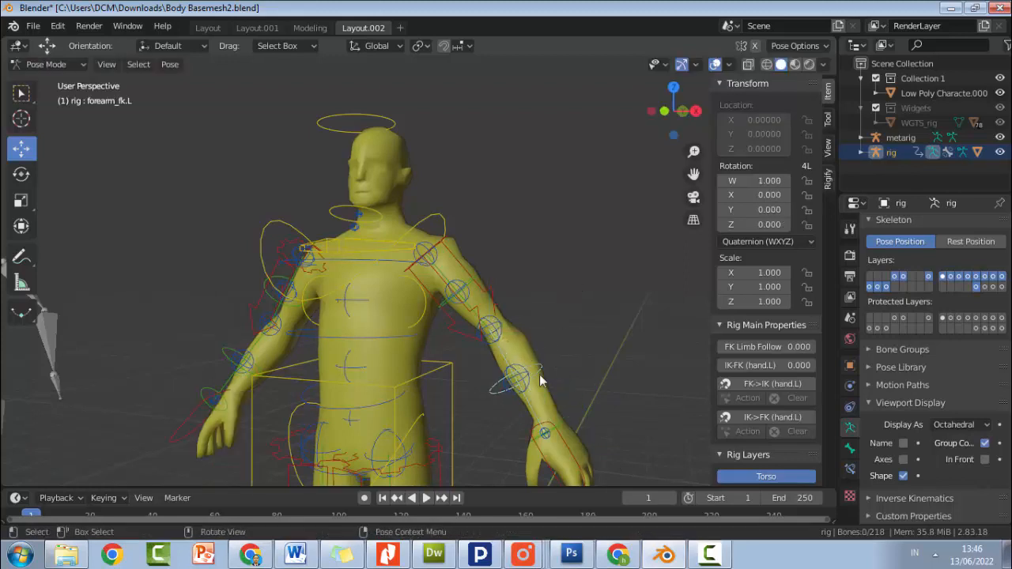
- Set IK Stretch to 0.585 on the left hand IK control
{"action": "left_click", "coordinate": [561, 434]}
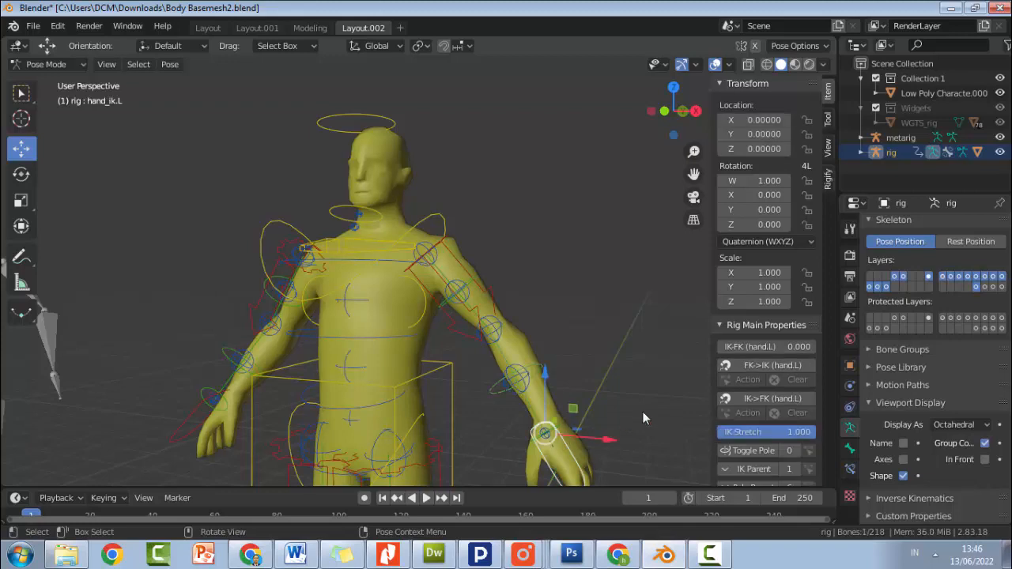
{"action": "left_click_drag", "start_coordinate": [796, 435], "coordinate": [759, 435]}
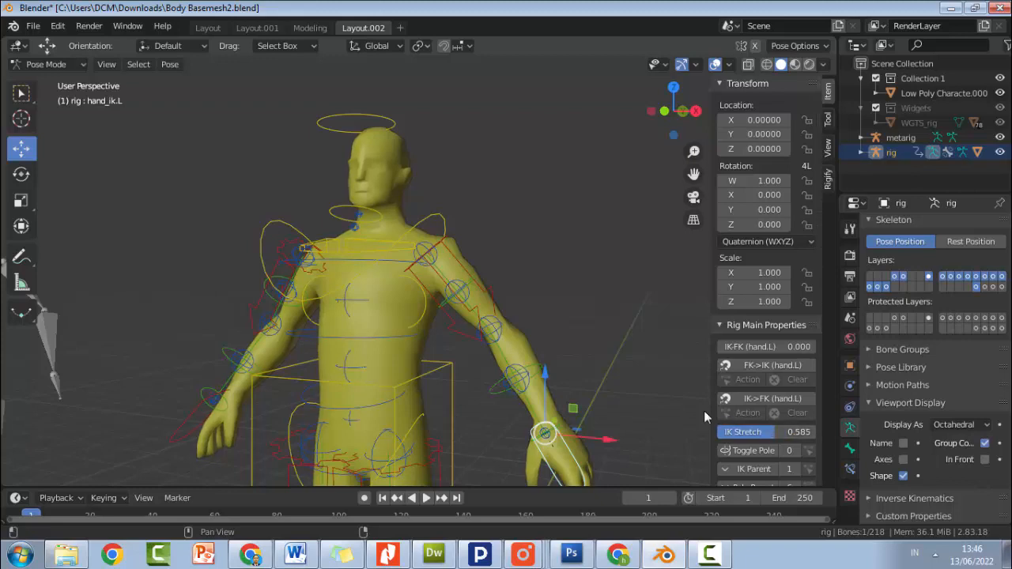
- Select the left forearm FK control and run the FK->IK and IK->FK snaps for hand.L
{"action": "left_click", "coordinate": [530, 370]}
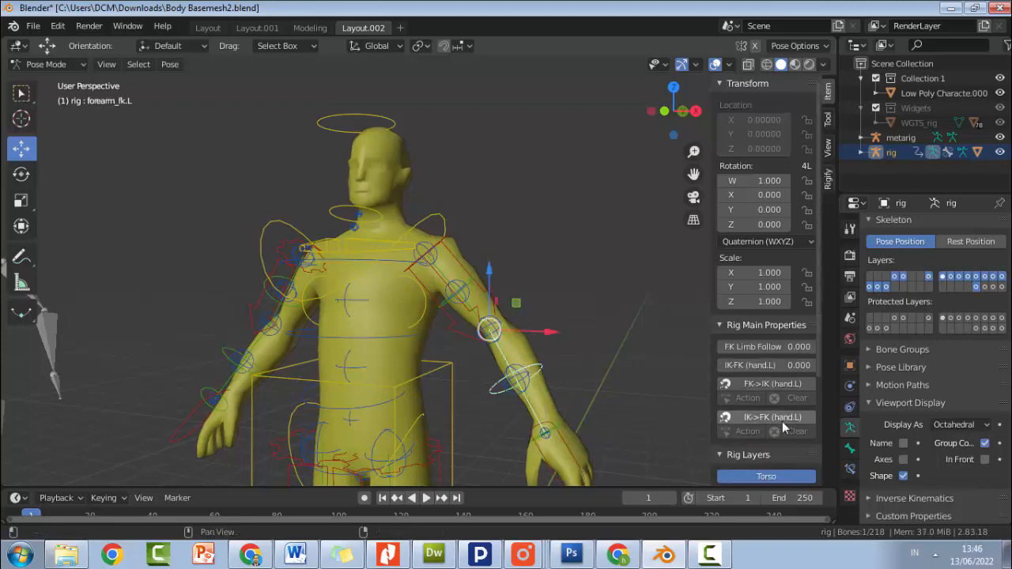
{"action": "left_click", "coordinate": [768, 384]}
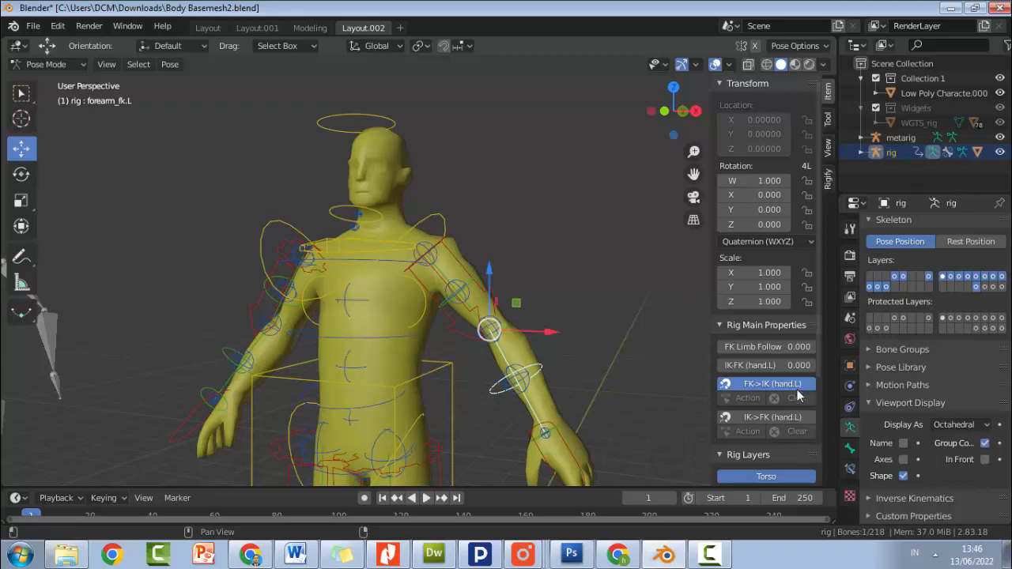
{"action": "left_click", "coordinate": [761, 417]}
- Set IK-FK (hand.L) to 0.541 and FK Limb Follow to 0.533 for the left forearm FK control
{"action": "scroll", "coordinate": [787, 415], "scroll_direction": "down", "scroll_amount": 5}
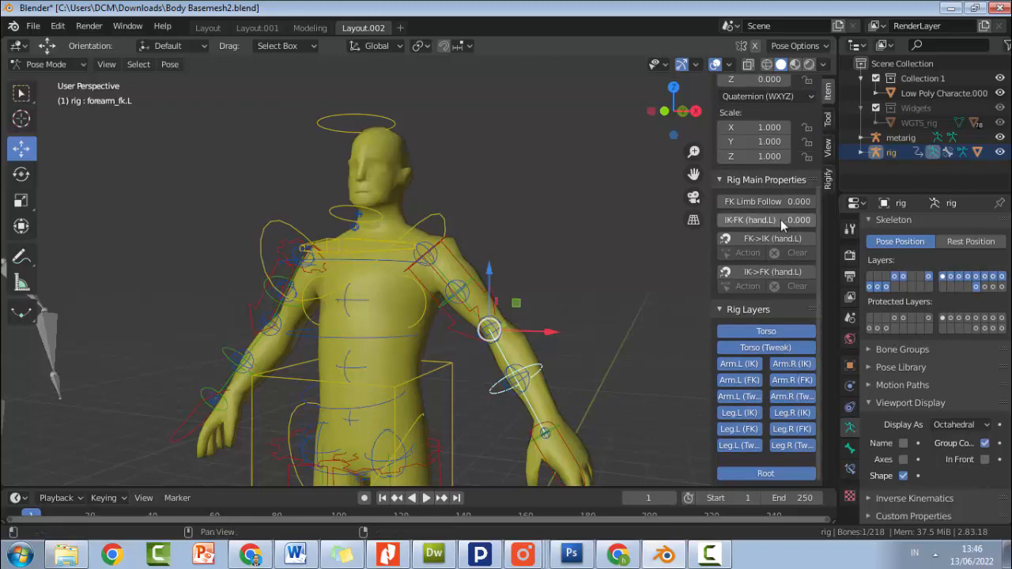
{"action": "left_click_drag", "start_coordinate": [780, 220], "coordinate": [835, 220]}
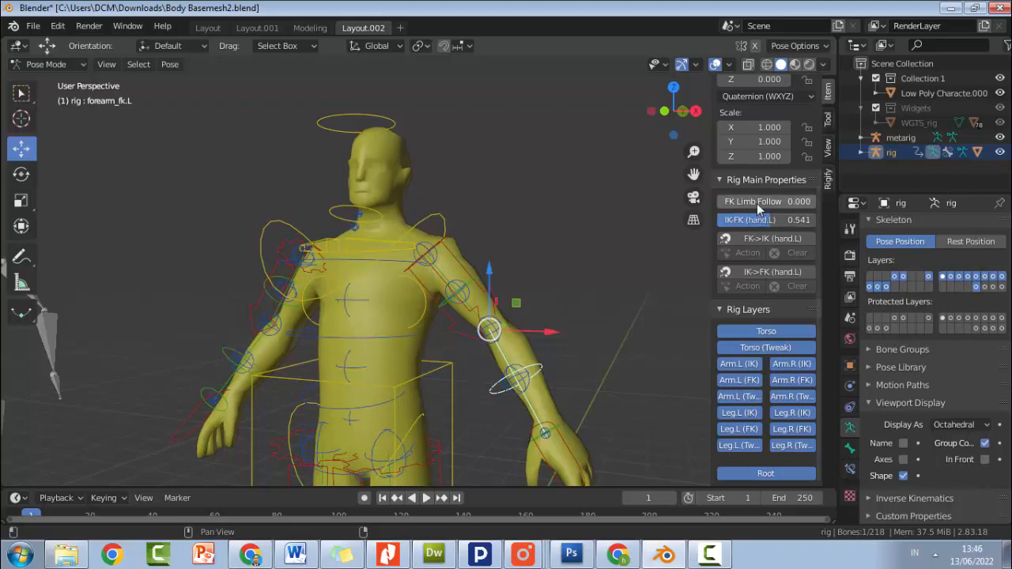
{"action": "left_click_drag", "start_coordinate": [759, 204], "coordinate": [813, 202]}
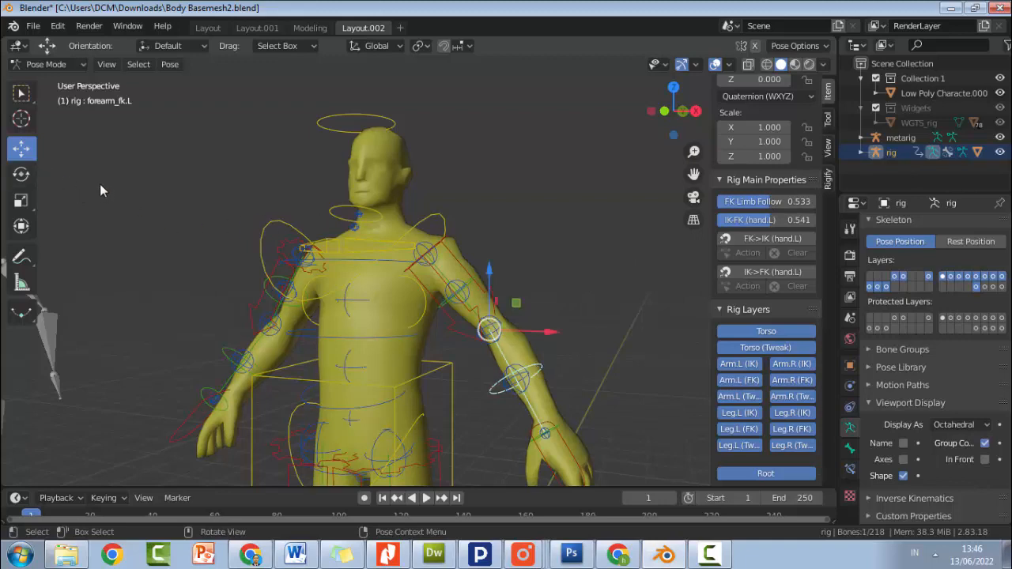
- Try to rotate the left forearm FK control and the left hand IK control with the Rotate tool
{"action": "left_click", "coordinate": [21, 174]}
{"action": "left_click_drag", "start_coordinate": [527, 291], "coordinate": [556, 434]}
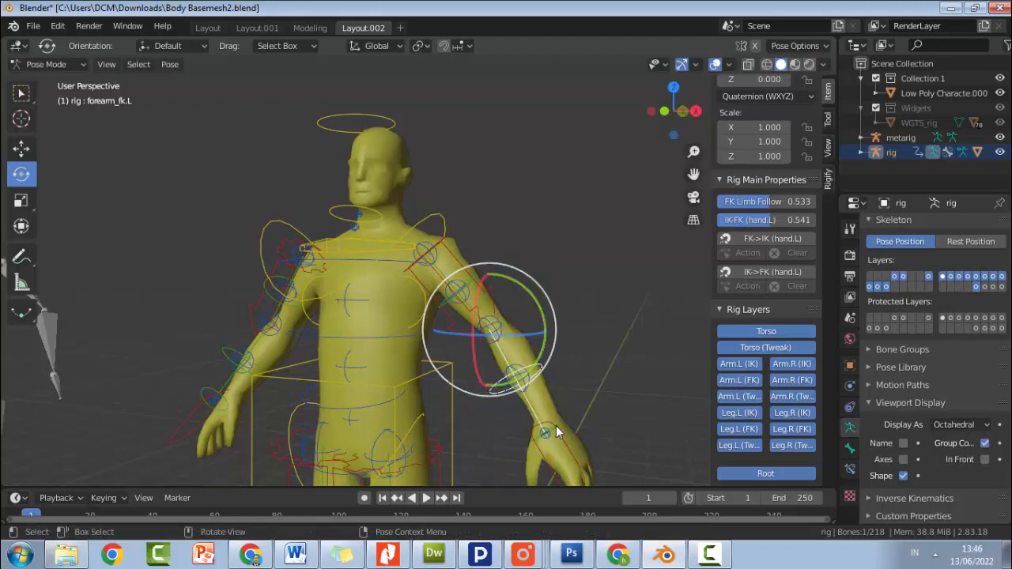
{"action": "left_click", "coordinate": [550, 432]}
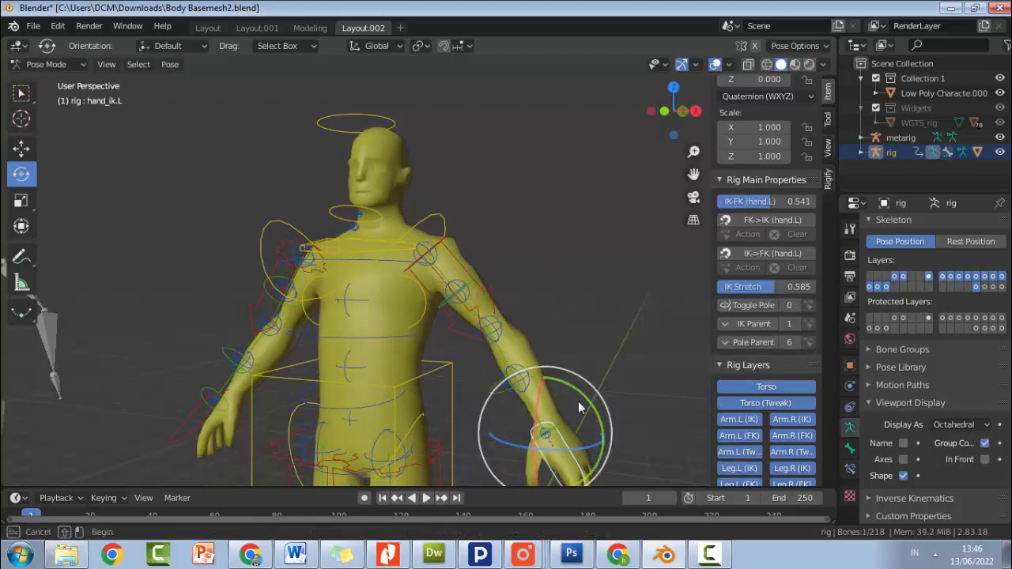
{"action": "left_click_drag", "start_coordinate": [580, 407], "coordinate": [561, 438]}
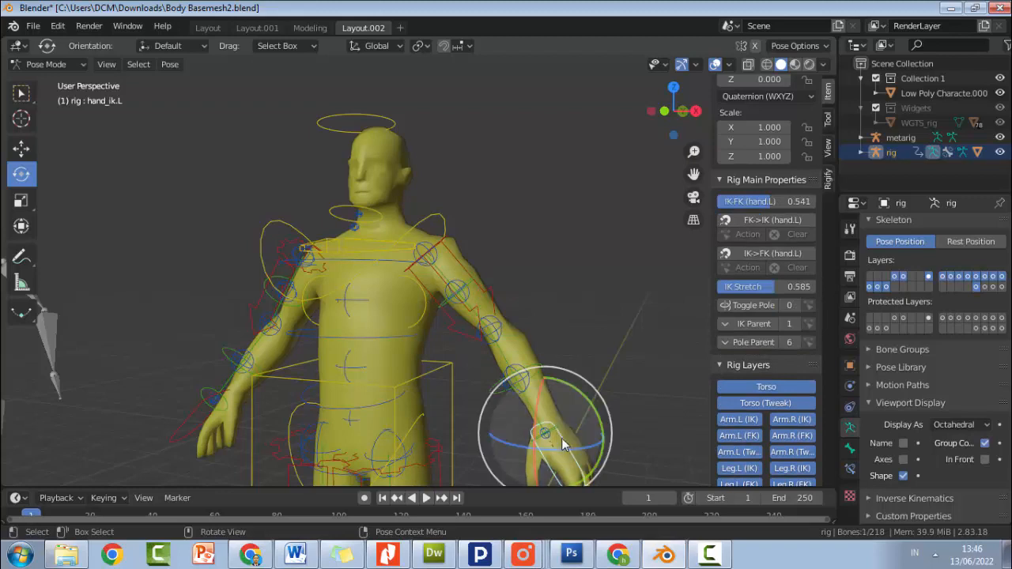
- Switch back to the Move tool, try raising the left hand IK control along the Z axis, and undo the move
{"action": "left_click", "coordinate": [22, 149]}
{"action": "mouse_move", "coordinate": [545, 382]}
{"action": "left_mouse_down"}
{"action": "mouse_move", "coordinate": [555, 242]}
{"action": "mouse_move", "coordinate": [545, 380]}
{"action": "left_mouse_up"}
{"action": "key", "text": "ctrl+z"}
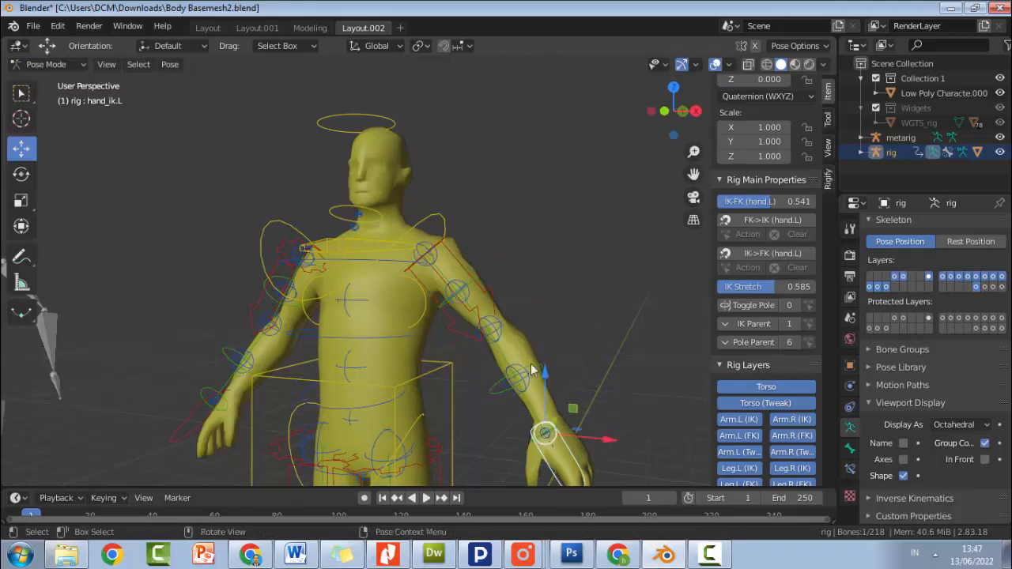
- Reset FK Limb Follow and IK-FK (hand.L) to 0.000 on the left forearm FK control
{"action": "left_click", "coordinate": [496, 383]}
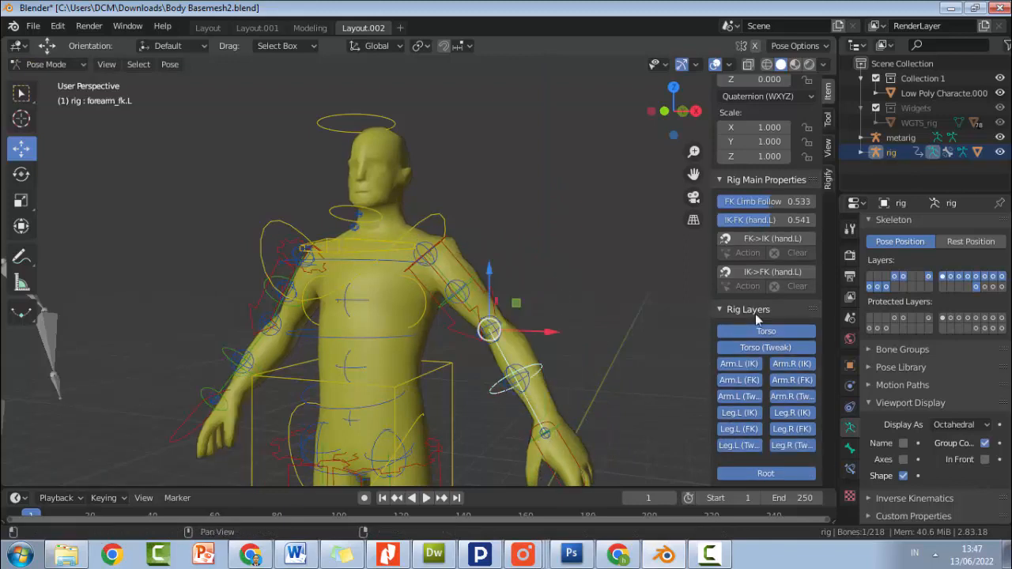
{"action": "left_click_drag", "start_coordinate": [763, 221], "coordinate": [719, 202]}
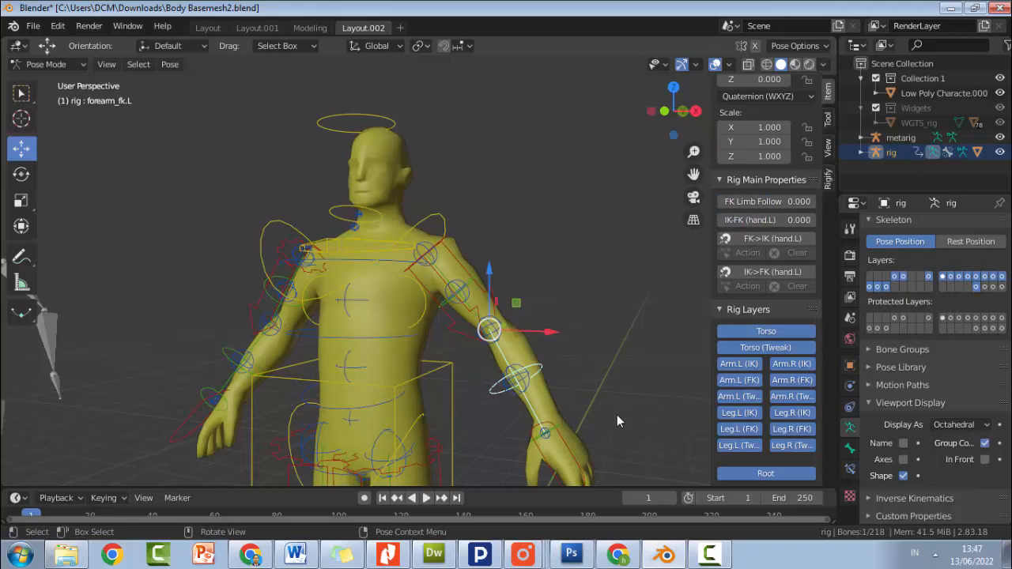
- Set IK-FK (hand.L) to 1.000, test raising the left hand IK control along the Z axis, and undo the move
{"action": "left_click", "coordinate": [565, 443]}
{"action": "left_click", "coordinate": [761, 221]}
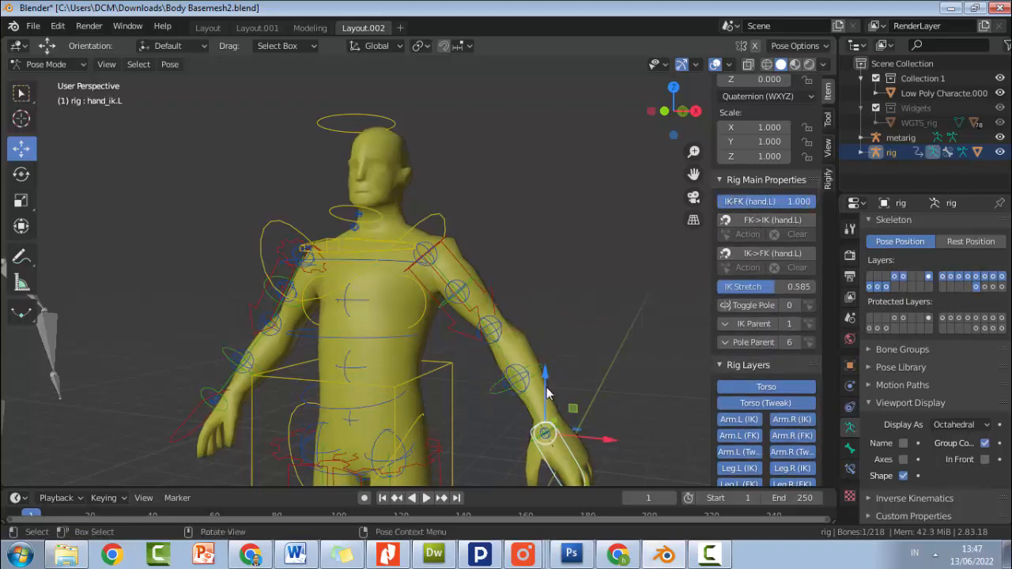
{"action": "left_click_drag", "start_coordinate": [548, 396], "coordinate": [572, 317]}
{"action": "key", "text": "ctrl+z"}
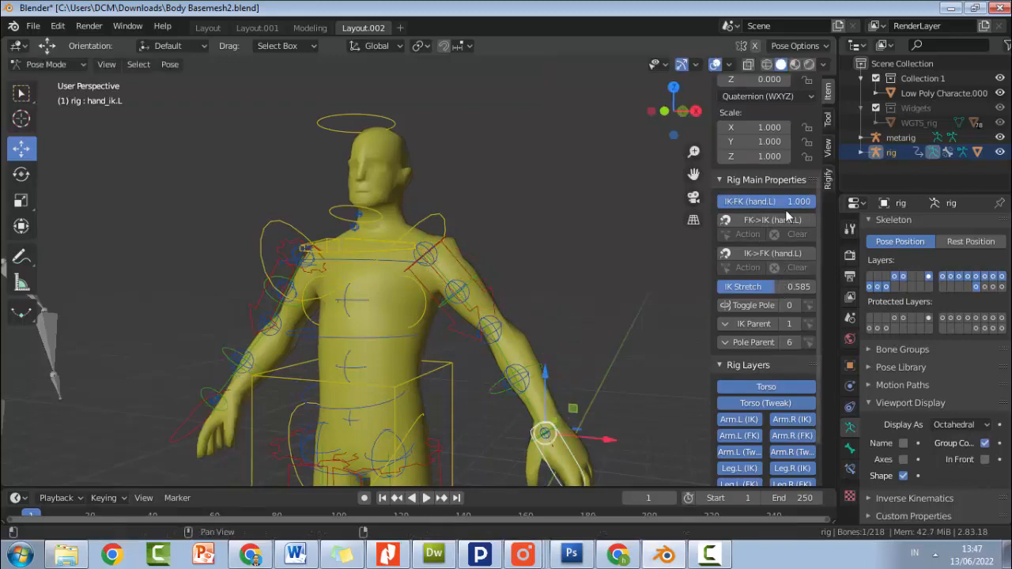
- Test raising the left hand IK control with IK-FK at 0.000 and IK Stretch at 1.000, undo the move, and set IK Stretch to 0.000
{"action": "left_click_drag", "start_coordinate": [798, 201], "coordinate": [718, 202]}
{"action": "left_click_drag", "start_coordinate": [775, 287], "coordinate": [815, 287]}
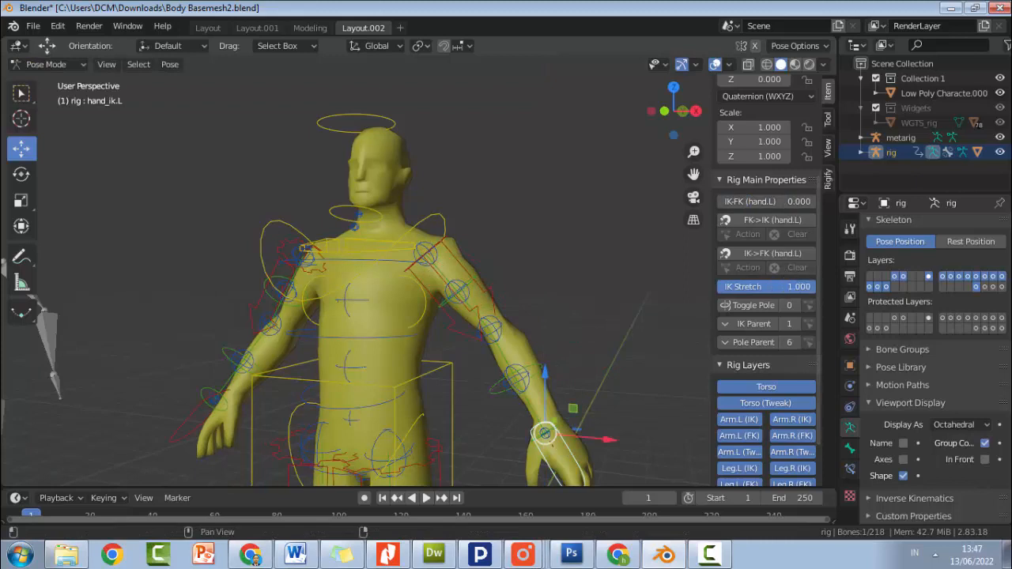
{"action": "left_click_drag", "start_coordinate": [546, 390], "coordinate": [566, 360]}
{"action": "key", "text": "ctrl+z"}
{"action": "left_click_drag", "start_coordinate": [810, 287], "coordinate": [718, 287]}
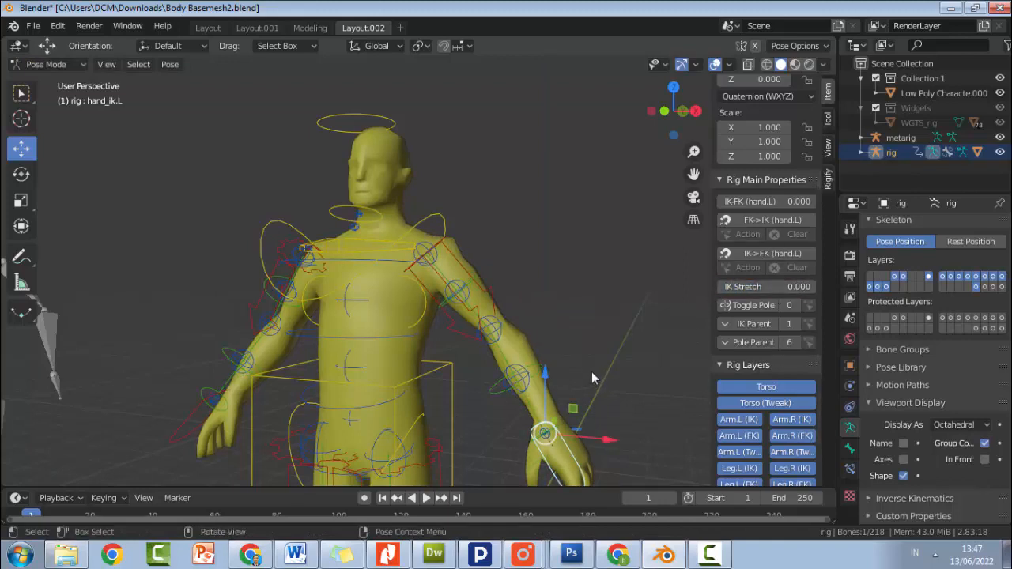
- Set FK Limb Follow and IK-FK (hand.L) to 1.000 for the left forearm FK control
{"action": "left_click", "coordinate": [530, 373]}
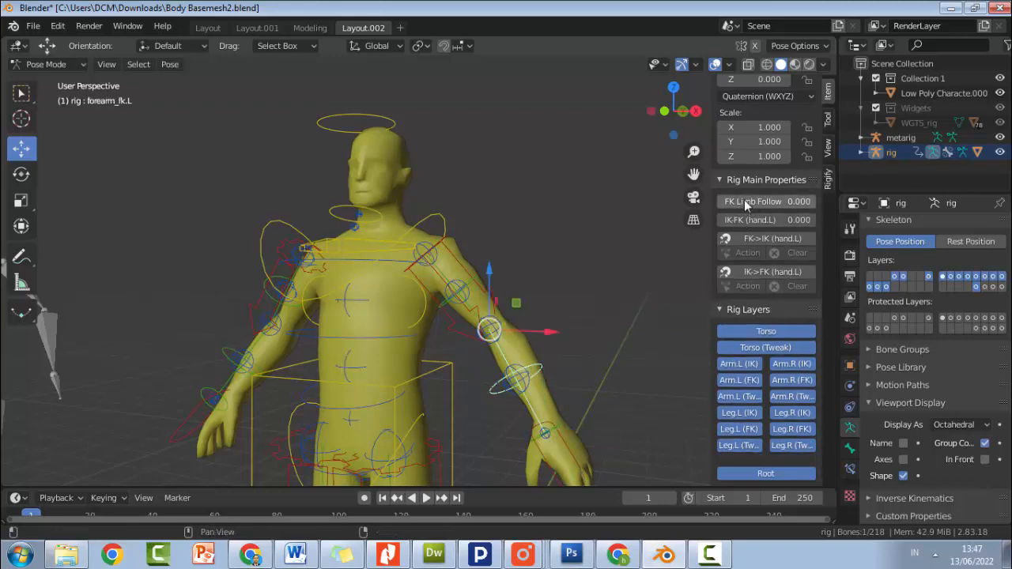
{"action": "left_click_drag", "start_coordinate": [736, 202], "coordinate": [793, 204]}
{"action": "left_click_drag", "start_coordinate": [734, 221], "coordinate": [801, 220]}
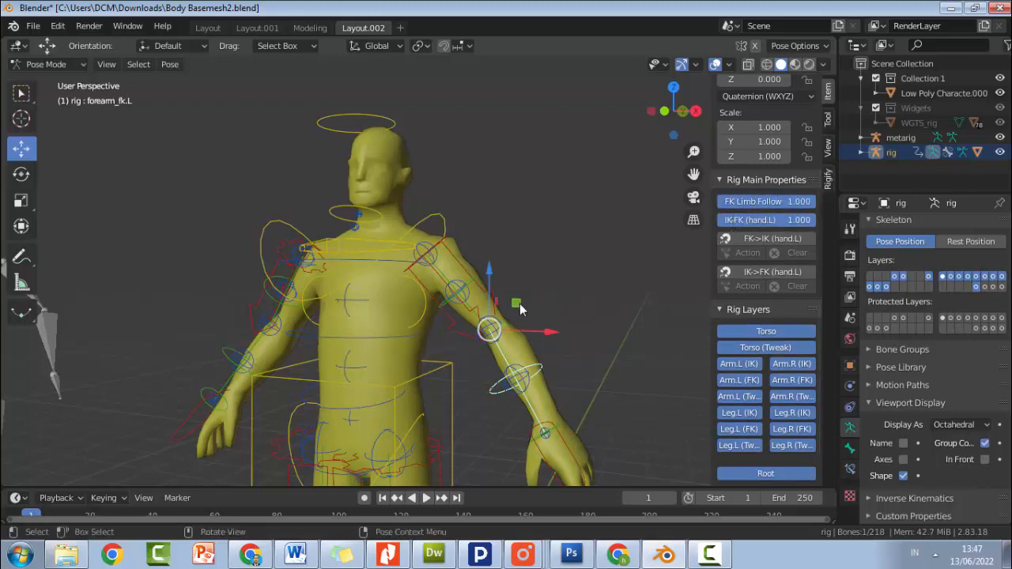
- Try moving the left forearm FK control along the Z axis and test rotating it, undoing both changes
{"action": "mouse_move", "coordinate": [491, 280]}
{"action": "left_mouse_down"}
{"action": "mouse_move", "coordinate": [498, 257]}
{"action": "mouse_move", "coordinate": [495, 280]}
{"action": "left_mouse_up"}
{"action": "key", "text": "ctrl+z"}
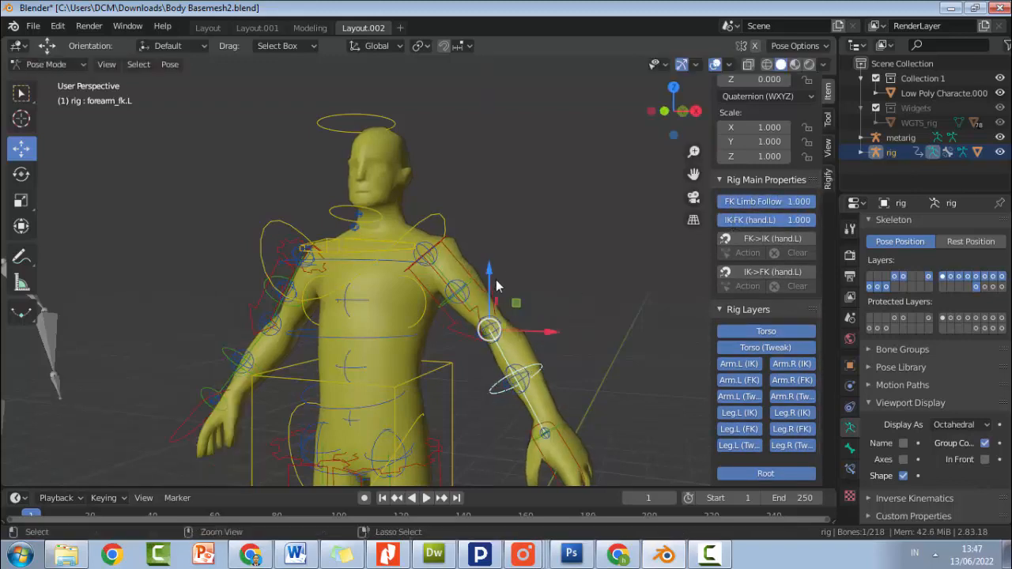
{"action": "key", "text": "r"}
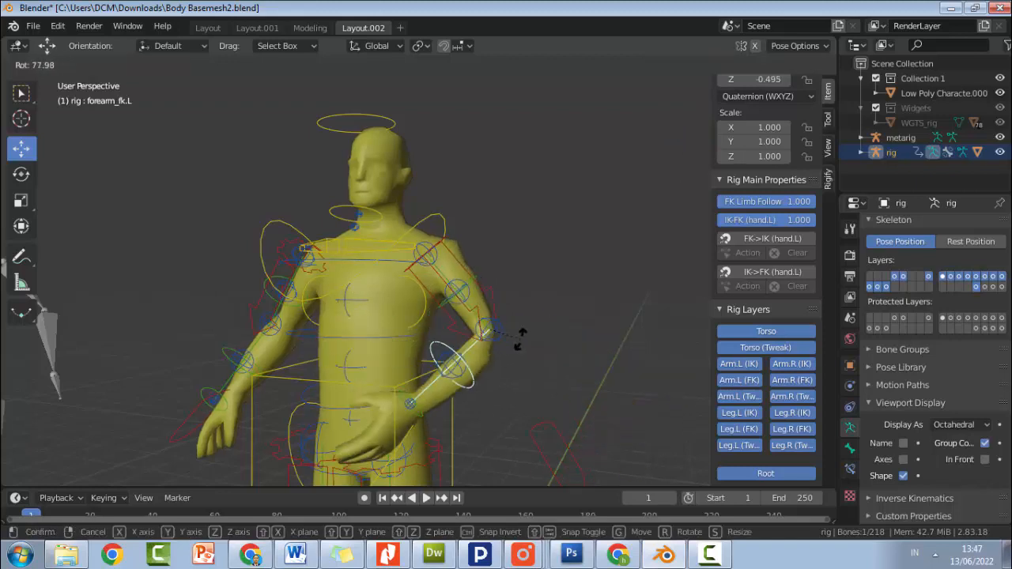
{"action": "left_click", "coordinate": [520, 316]}
{"action": "key", "text": "ctrl+z"}
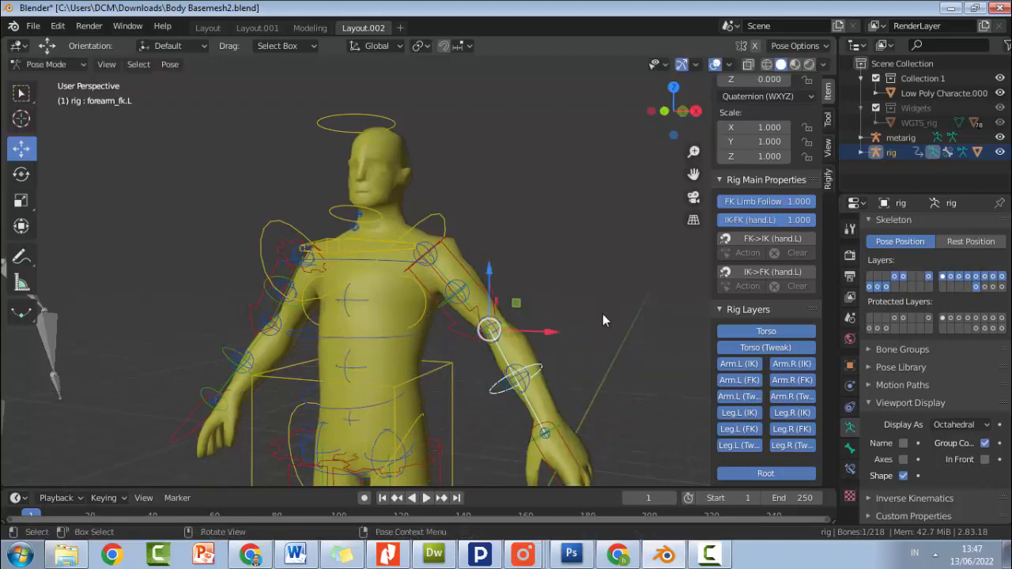
- Set the left arm's FK Limb Follow to 0.504 and IK-FK to 0.489, and snap FK to IK from the left hand IK control
{"action": "left_click_drag", "start_coordinate": [771, 204], "coordinate": [723, 204]}
{"action": "left_click_drag", "start_coordinate": [802, 221], "coordinate": [755, 221]}
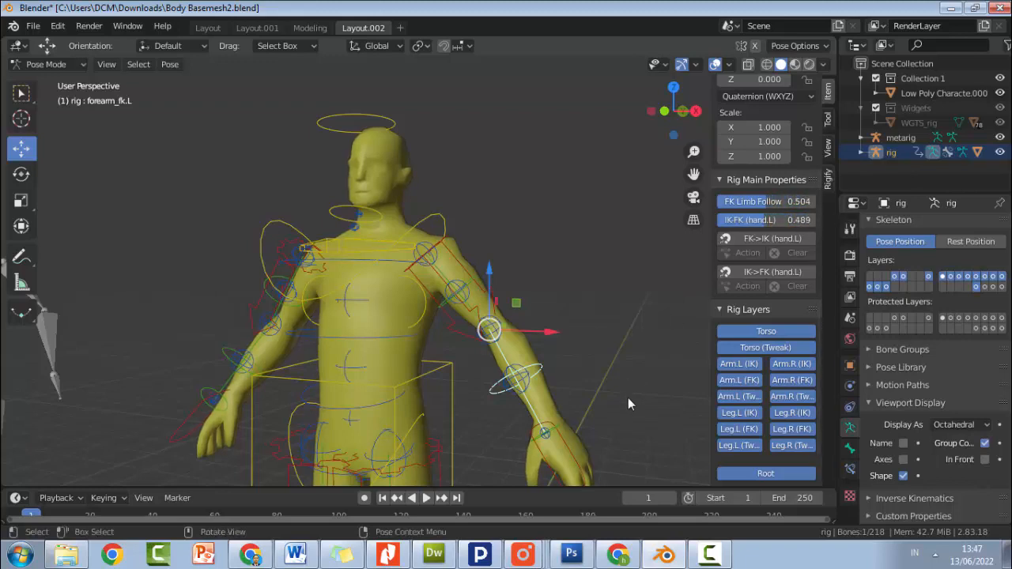
{"action": "left_click", "coordinate": [563, 441]}
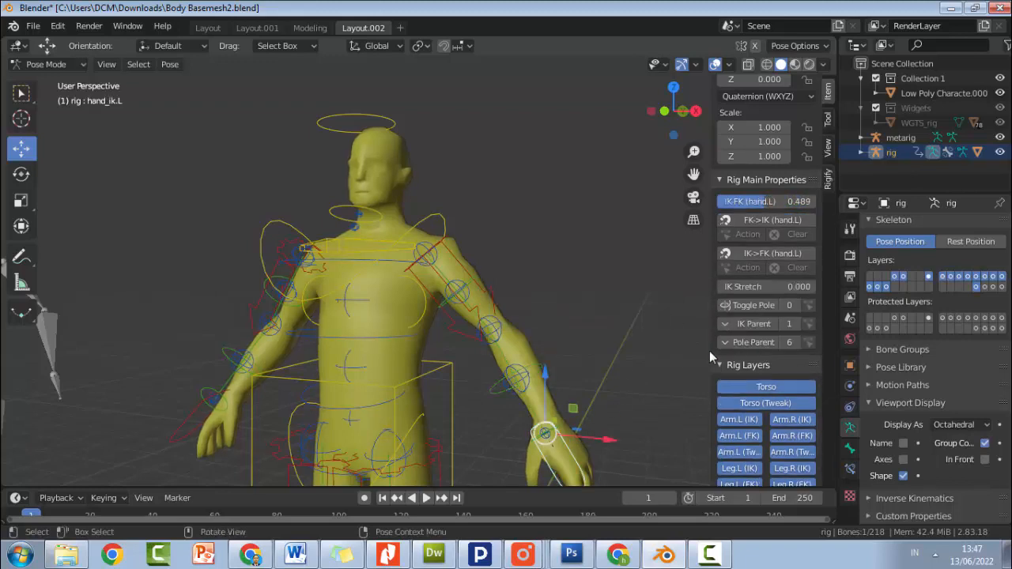
{"action": "left_click", "coordinate": [766, 221]}
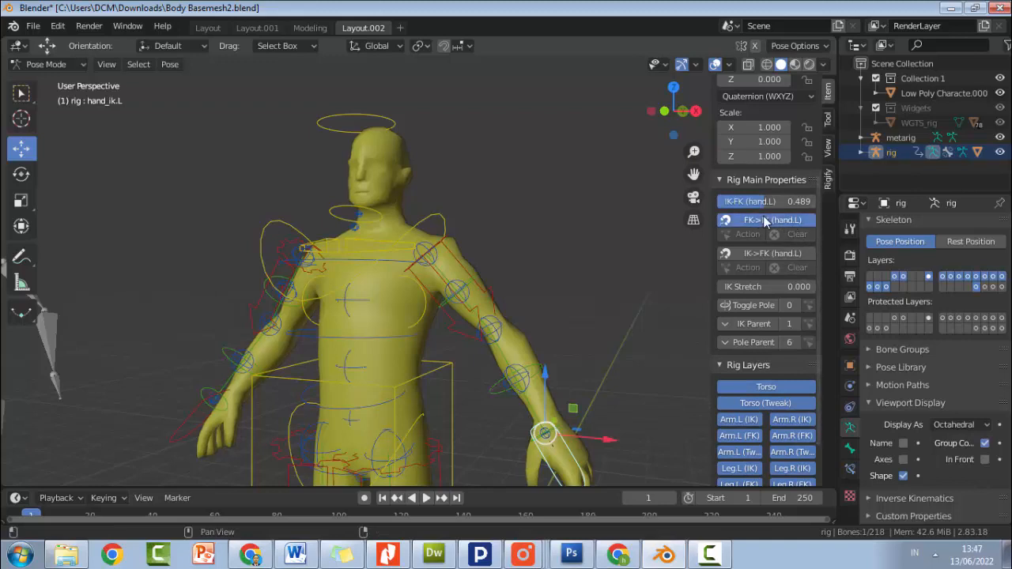
- Test moving the left hand IK control freely toward the chest with IK Stretch at 0.000, and undo the move
{"action": "left_click", "coordinate": [549, 453]}
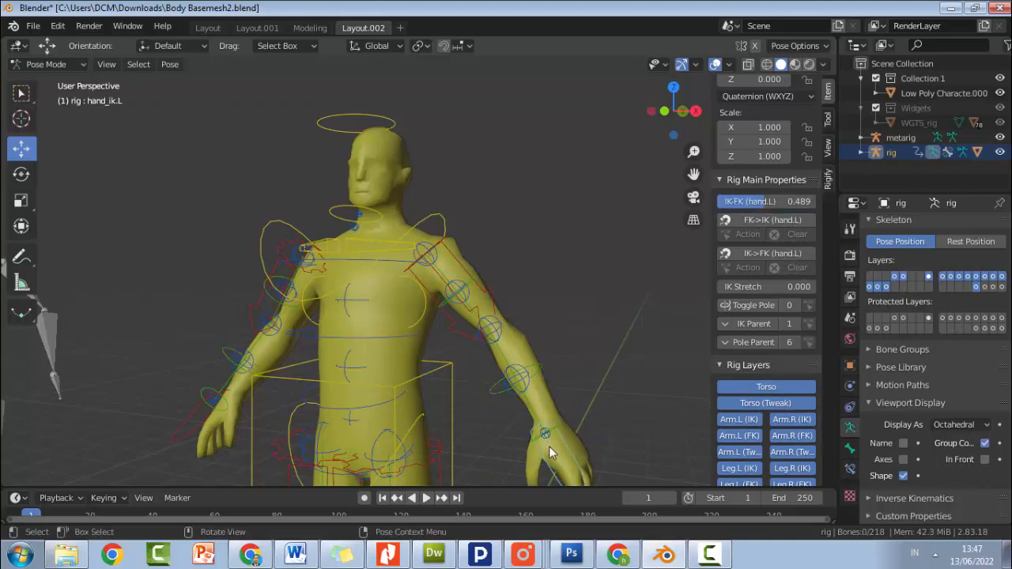
{"action": "left_click", "coordinate": [563, 435]}
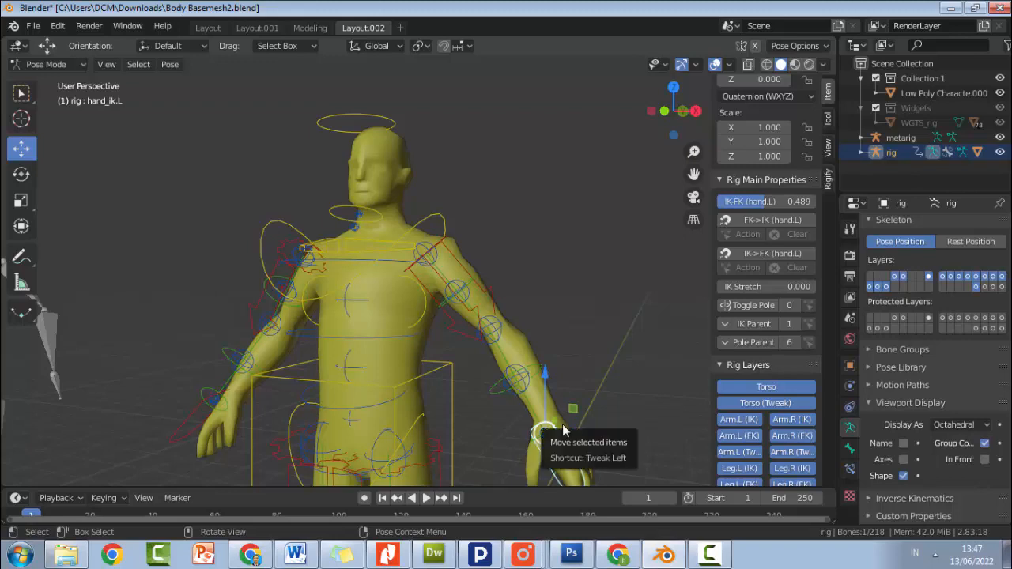
{"action": "key", "text": "g"}
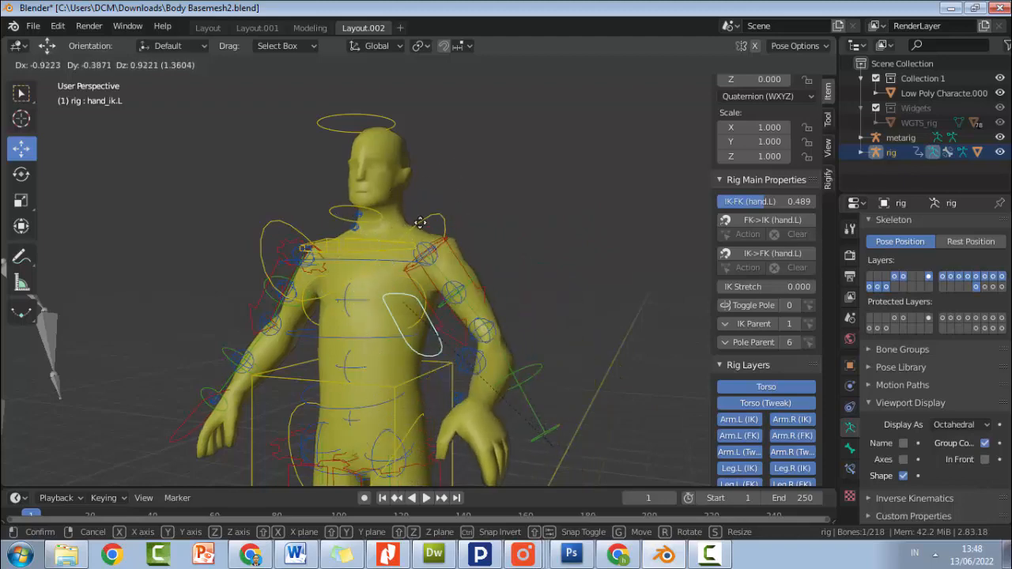
{"action": "left_click", "coordinate": [576, 247]}
{"action": "key", "text": "ctrl+z"}
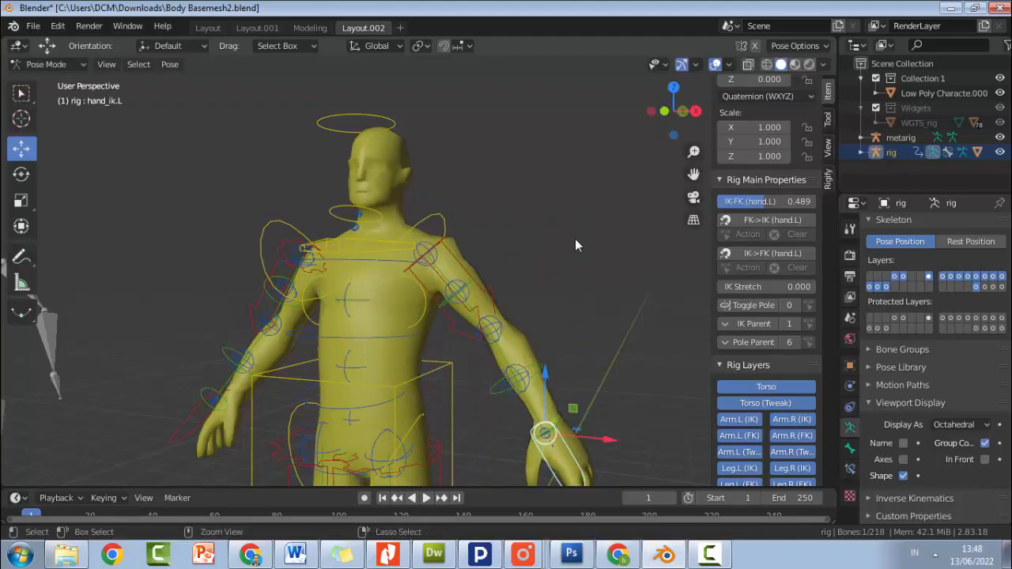
- Switch to Object Mode and clear the low-poly character mesh's parent to detach it from the rig
{"action": "scroll", "coordinate": [572, 249], "scroll_direction": "down", "scroll_amount": 2}
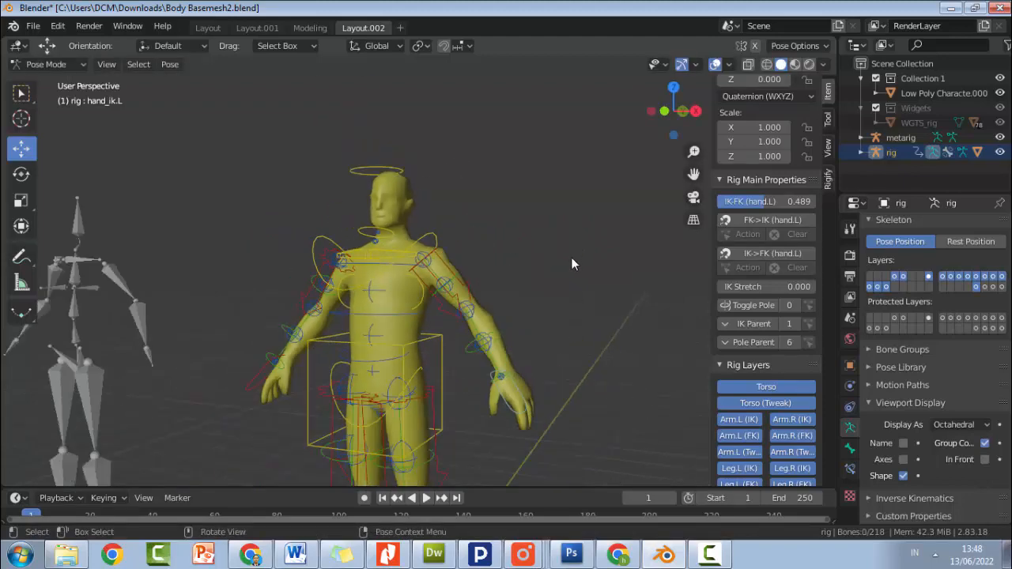
{"action": "left_click", "coordinate": [360, 232]}
{"action": "middle_click_drag", "start_coordinate": [454, 194], "coordinate": [356, 225]}
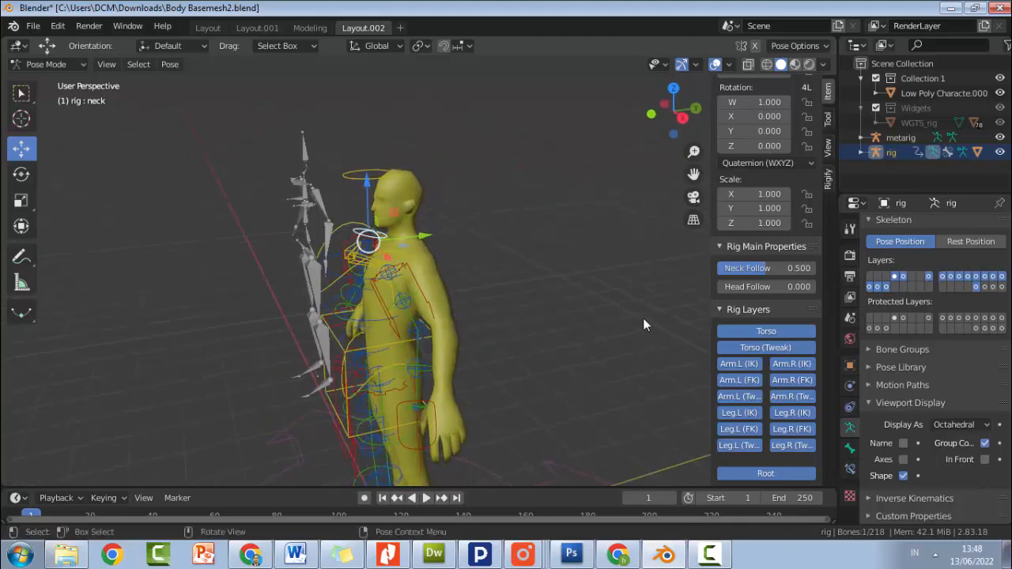
{"action": "left_click", "coordinate": [427, 271]}
{"action": "scroll", "coordinate": [429, 273], "scroll_direction": "up", "scroll_amount": 3}
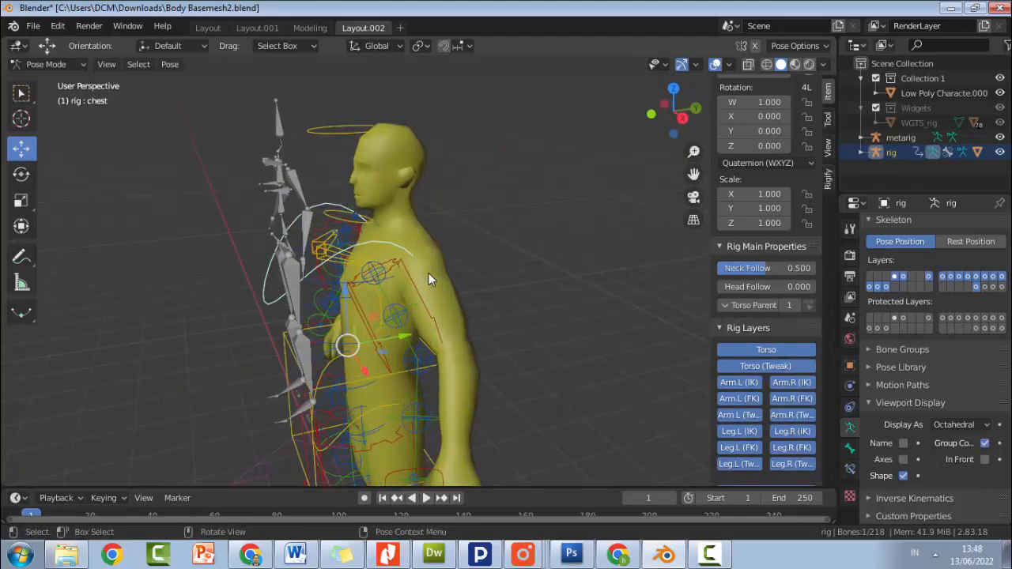
{"action": "left_click", "coordinate": [423, 250]}
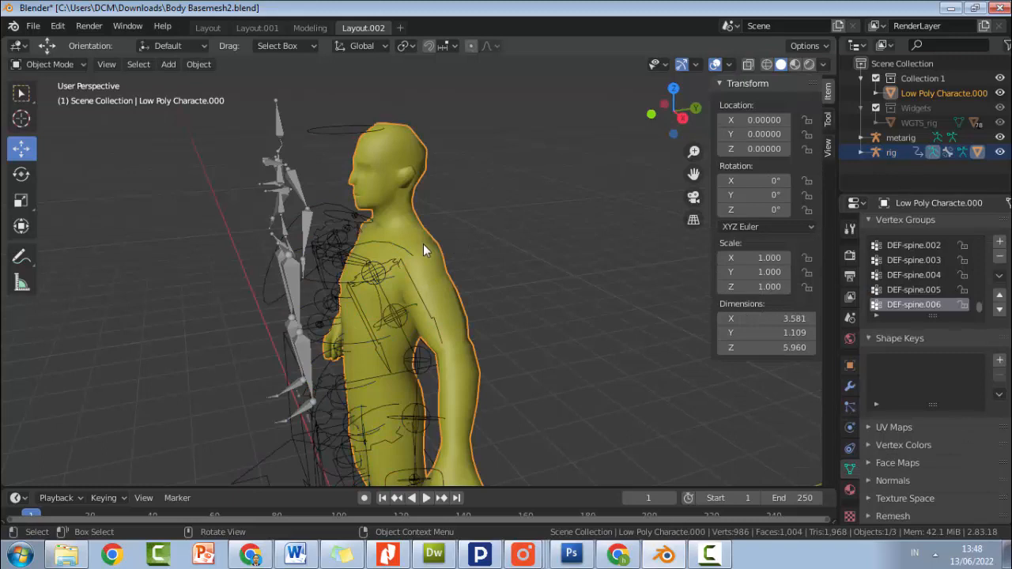
{"action": "key", "text": "alt+p"}
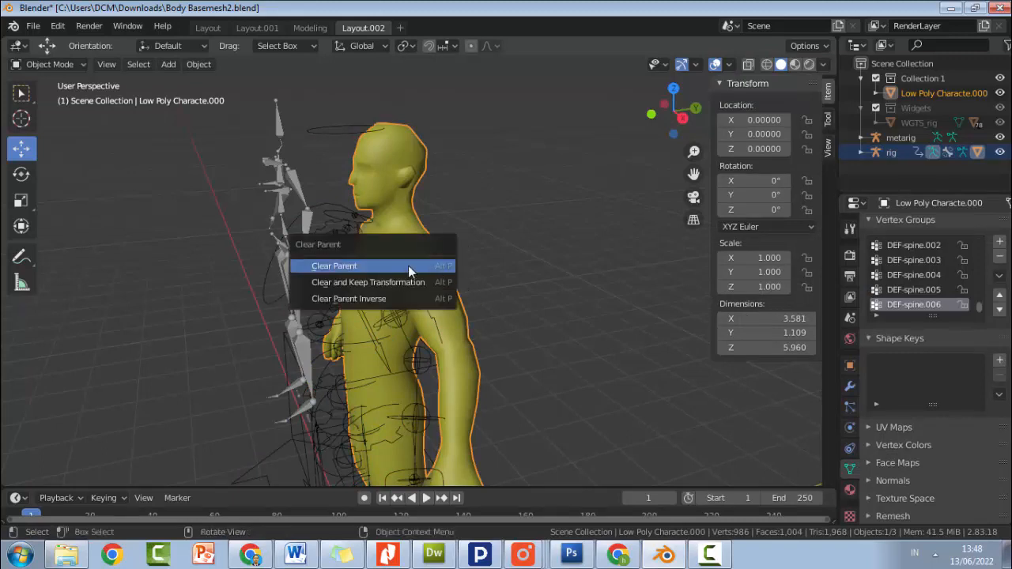
{"action": "left_click", "coordinate": [408, 266]}
{"action": "left_click", "coordinate": [502, 241]}
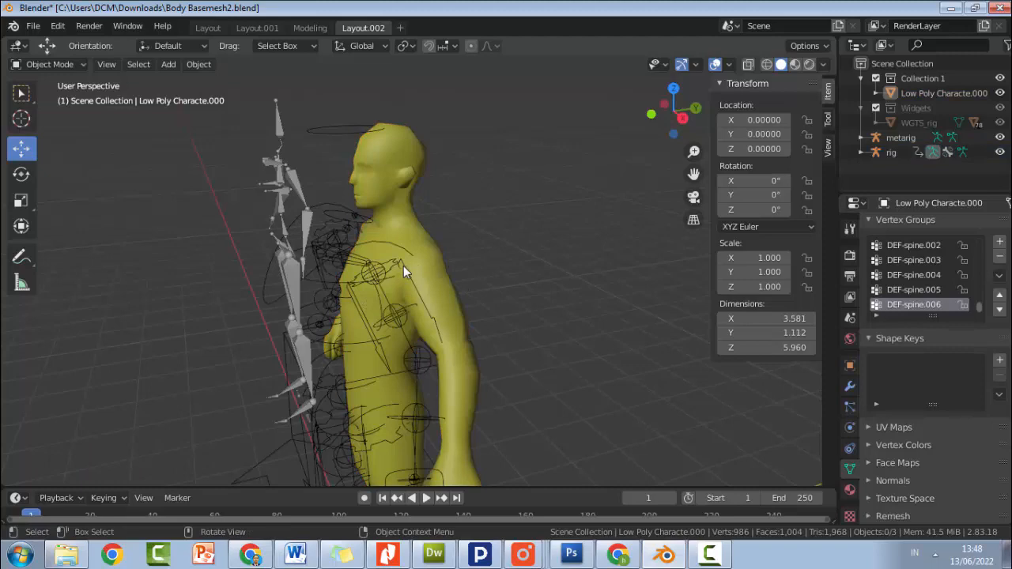
- Try moving the left upper-arm IK control along the Y axis in the top view, and undo the move
{"action": "left_click", "coordinate": [404, 266]}
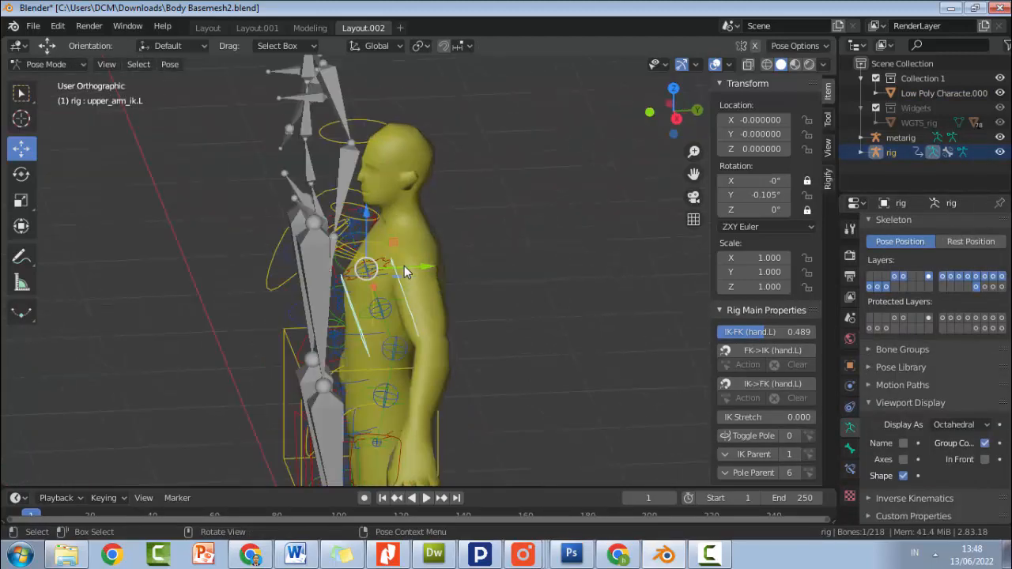
{"action": "key", "text": "KP_7"}
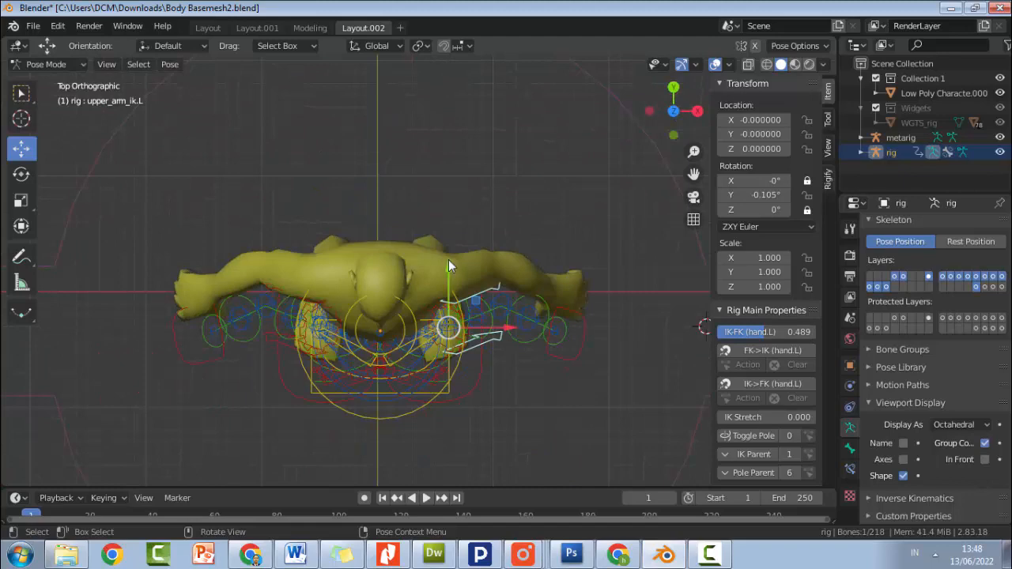
{"action": "scroll", "coordinate": [449, 259], "scroll_direction": "down", "scroll_amount": 3}
{"action": "scroll", "coordinate": [442, 253], "scroll_direction": "down", "scroll_amount": 2}
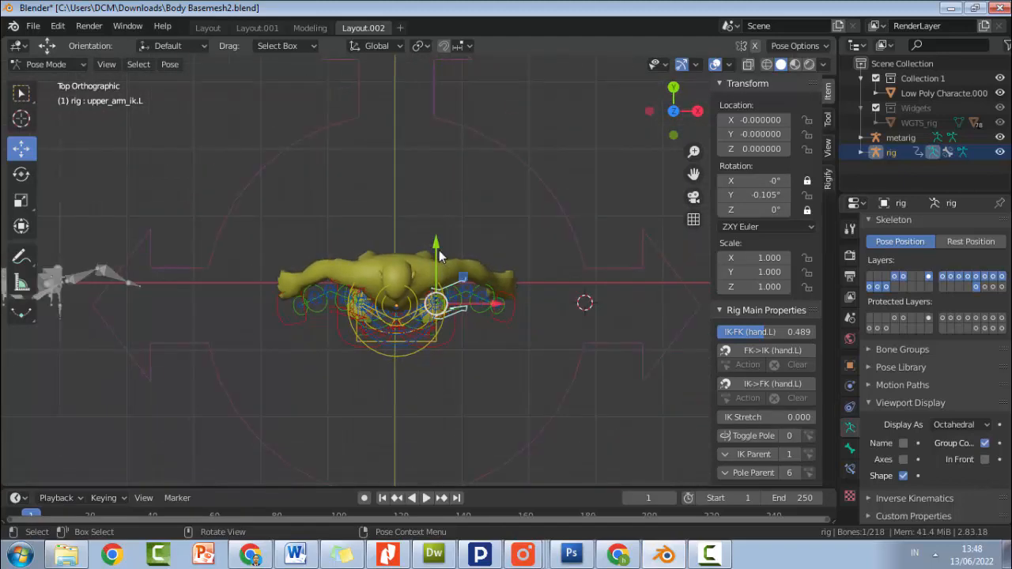
{"action": "left_click_drag", "start_coordinate": [437, 247], "coordinate": [440, 239]}
{"action": "key", "text": "ctrl+z"}
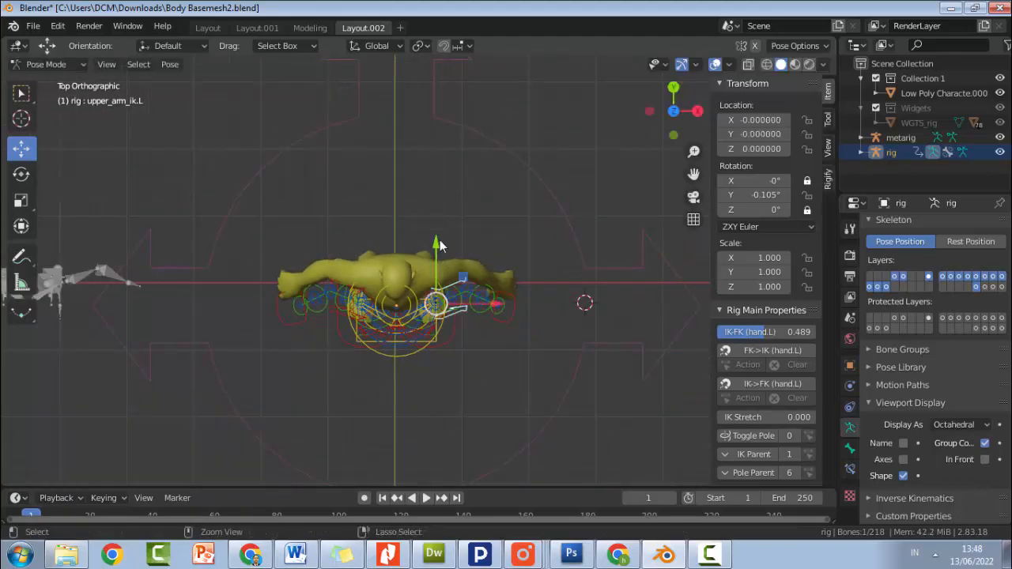
- In Object Mode, move the whole rig about 0.398 along the Y axis to line it up with the character's body
{"action": "left_click", "coordinate": [45, 64]}
{"action": "left_click", "coordinate": [45, 80]}
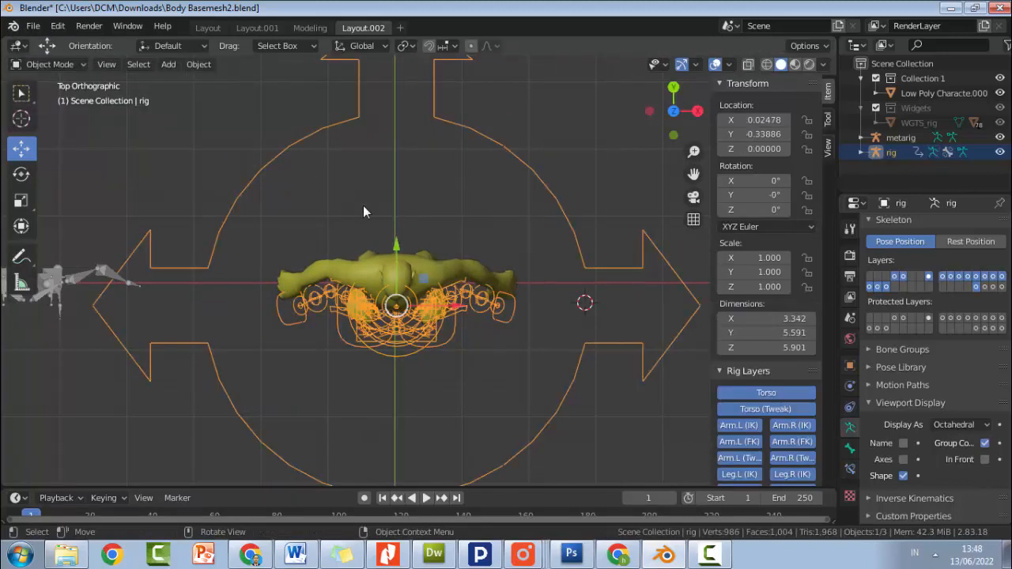
{"action": "key", "text": "alt+a"}
{"action": "left_click", "coordinate": [437, 136]}
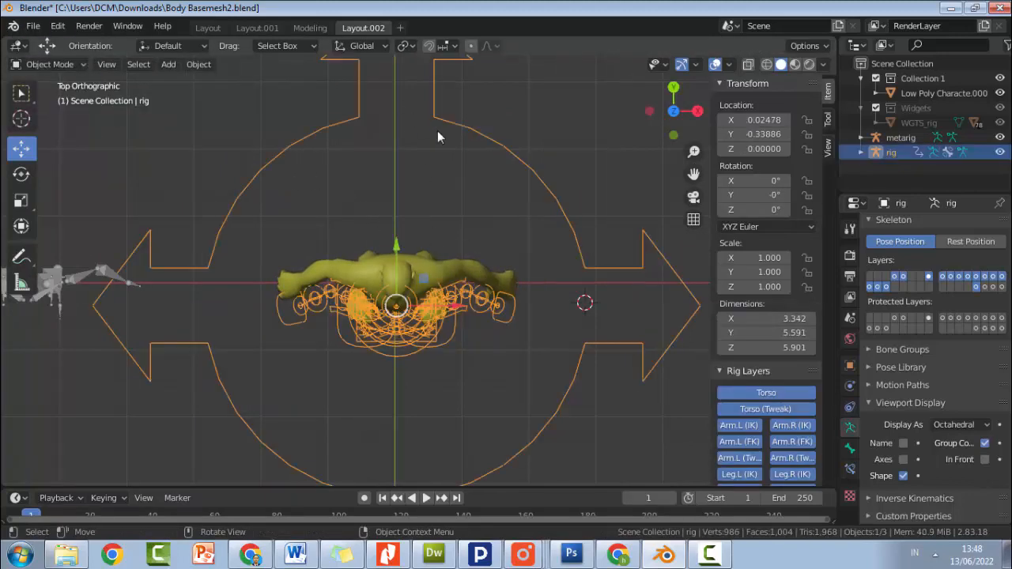
{"action": "left_click_drag", "start_coordinate": [398, 250], "coordinate": [400, 215]}
{"action": "scroll", "coordinate": [417, 238], "scroll_direction": "up", "scroll_amount": 6}
{"action": "middle_click_drag", "start_coordinate": [555, 433], "coordinate": [473, 287]}
{"action": "scroll", "coordinate": [526, 346], "scroll_direction": "down", "scroll_amount": 5}
{"action": "scroll", "coordinate": [477, 366], "scroll_direction": "up", "scroll_amount": 3}
{"action": "scroll", "coordinate": [439, 194], "scroll_direction": "up", "scroll_amount": 2}
{"action": "scroll", "coordinate": [439, 195], "scroll_direction": "up", "scroll_amount": 3}
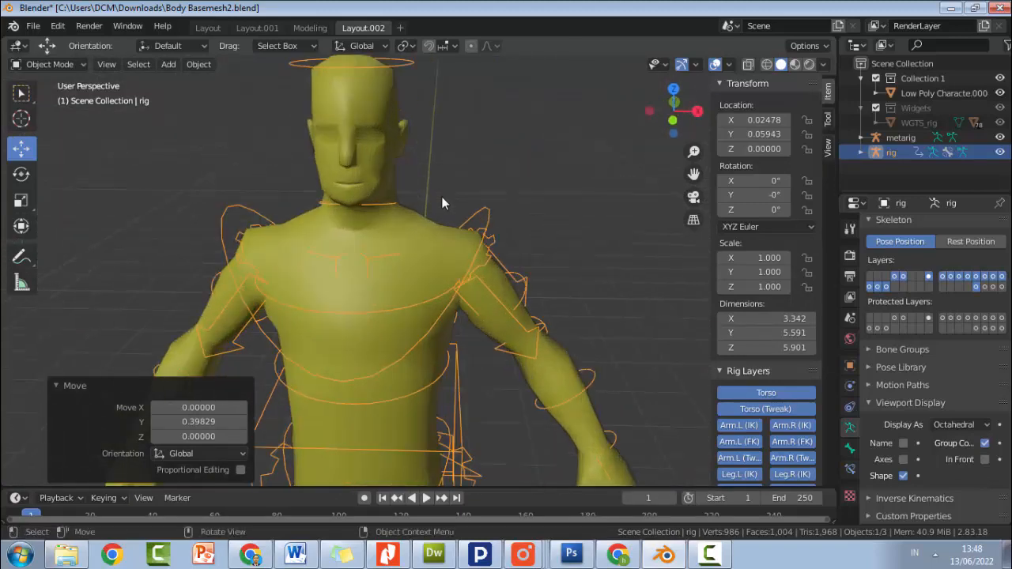
- Parent the low-poly character mesh to the rig using Armature Deform with automatic weights
{"action": "left_click", "coordinate": [432, 237]}
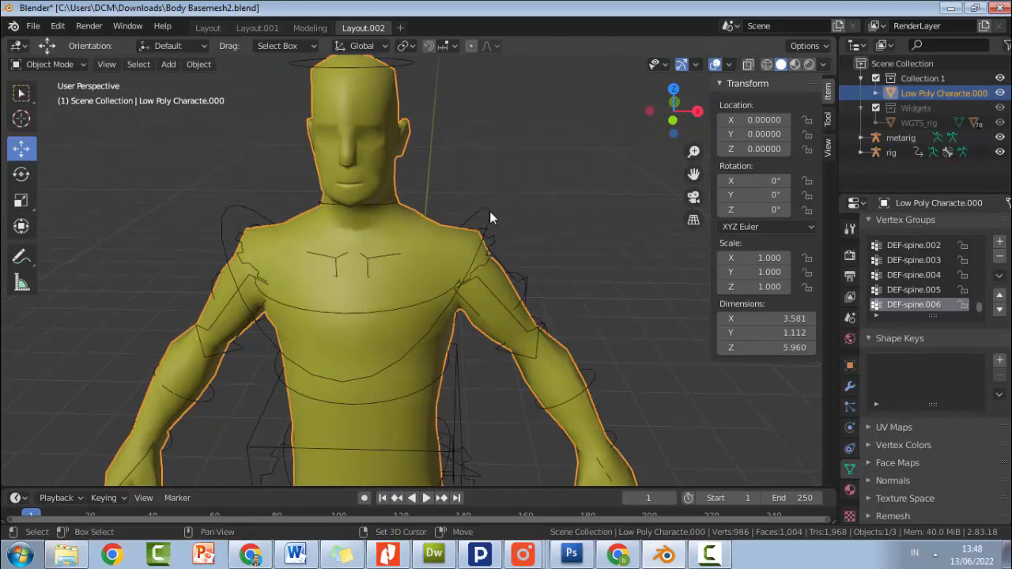
{"action": "left_click", "coordinate": [490, 213], "text": "shift"}
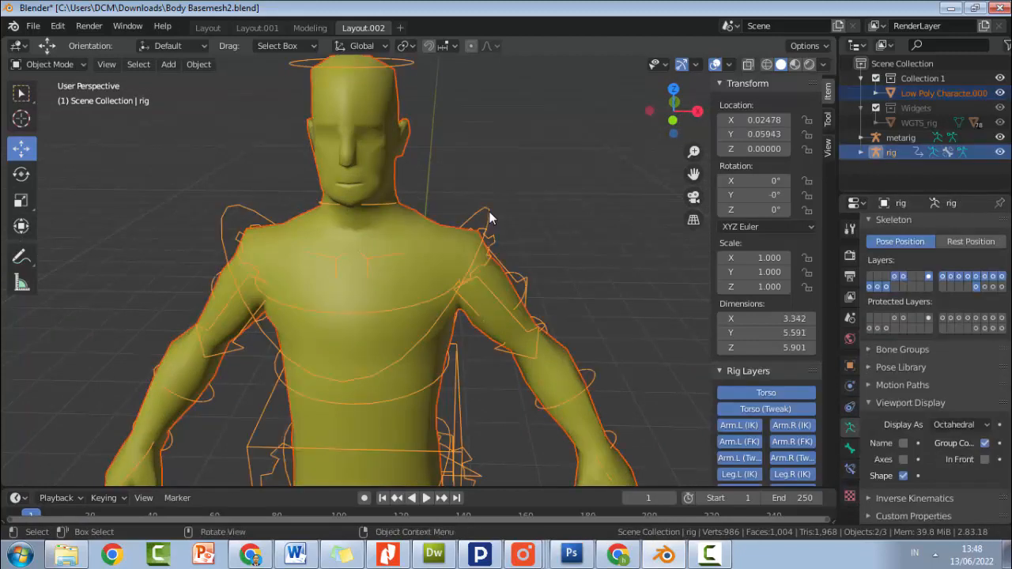
{"action": "key", "text": "ctrl+p"}
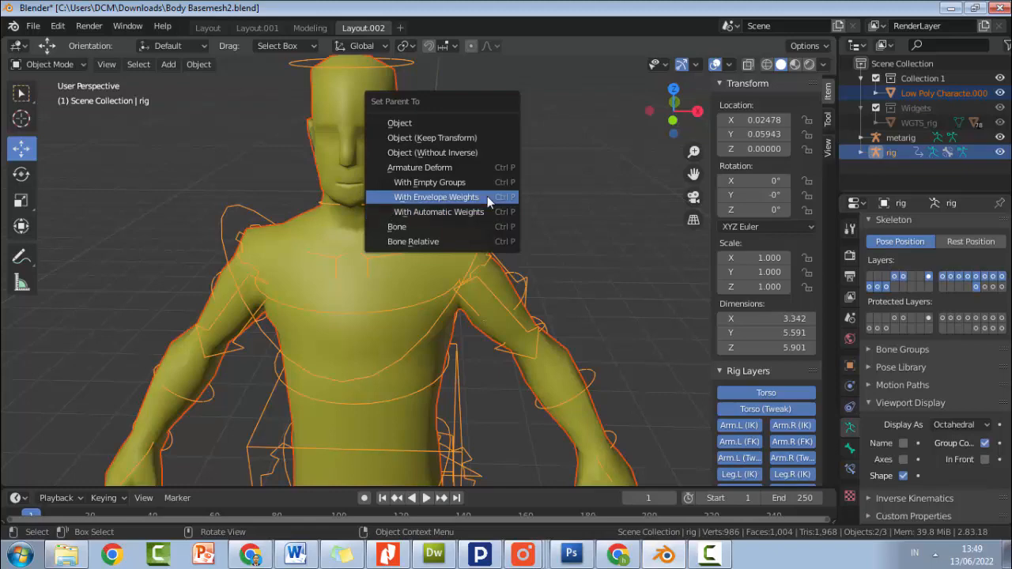
{"action": "left_click", "coordinate": [481, 212]}
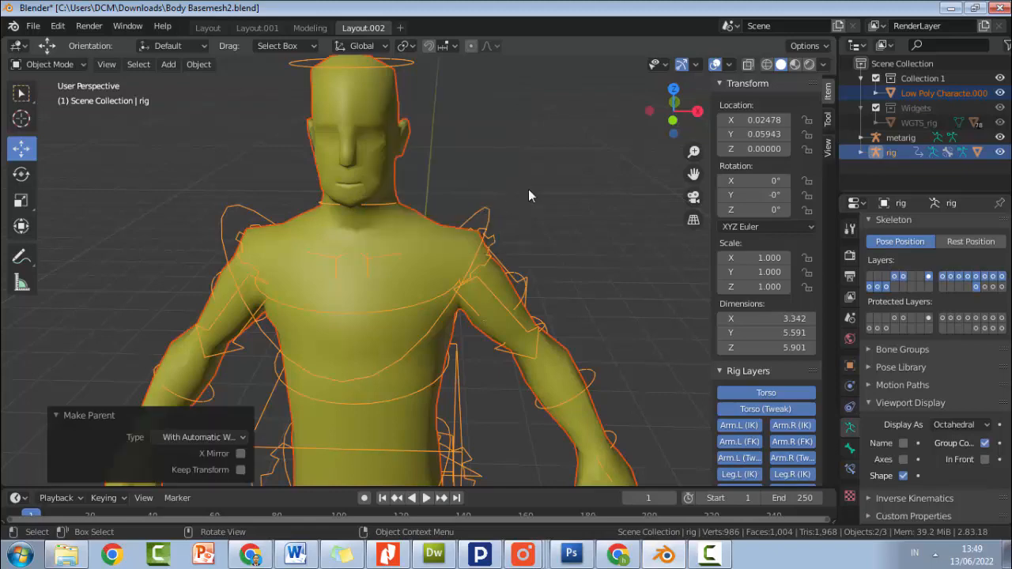
{"action": "left_click", "coordinate": [528, 191]}
- Select only the rig and switch it to Pose Mode
{"action": "left_click", "coordinate": [492, 219]}
{"action": "scroll", "coordinate": [507, 267], "scroll_direction": "down", "scroll_amount": 5}
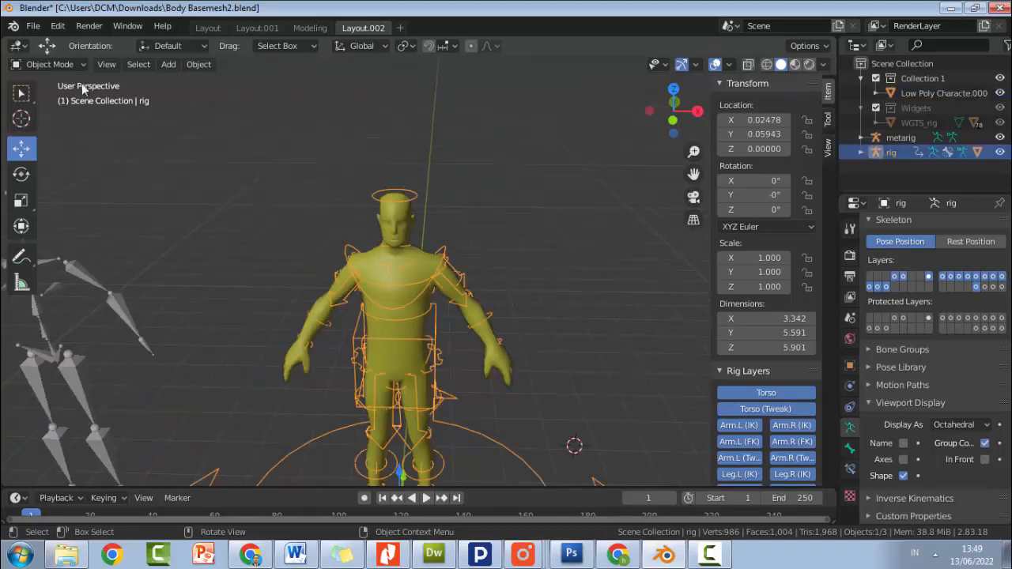
{"action": "left_click", "coordinate": [44, 65]}
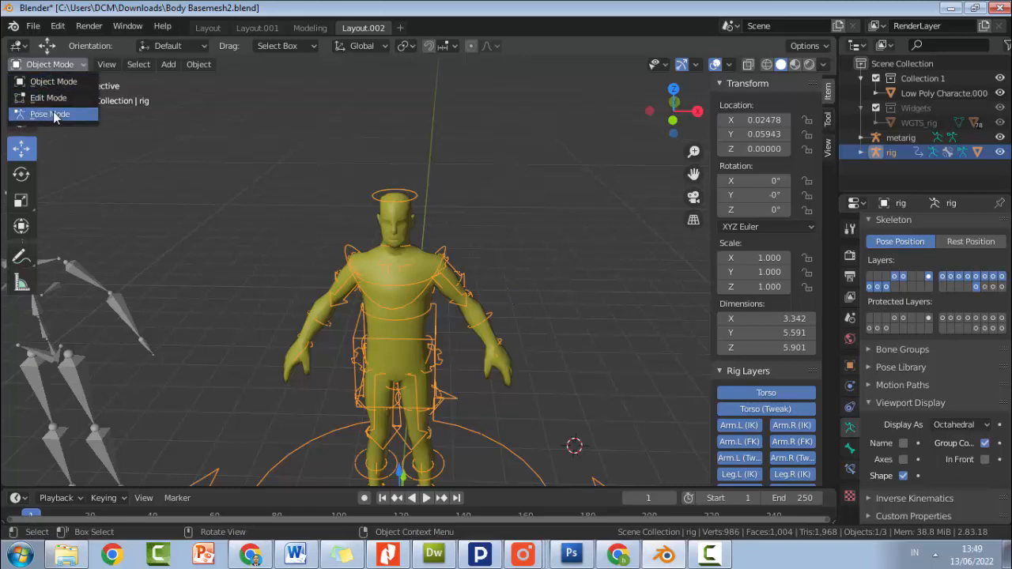
{"action": "left_click", "coordinate": [50, 113]}
- Test moving the right and left hand IK controls vertically, reverting both moves
{"action": "left_click", "coordinate": [504, 364]}
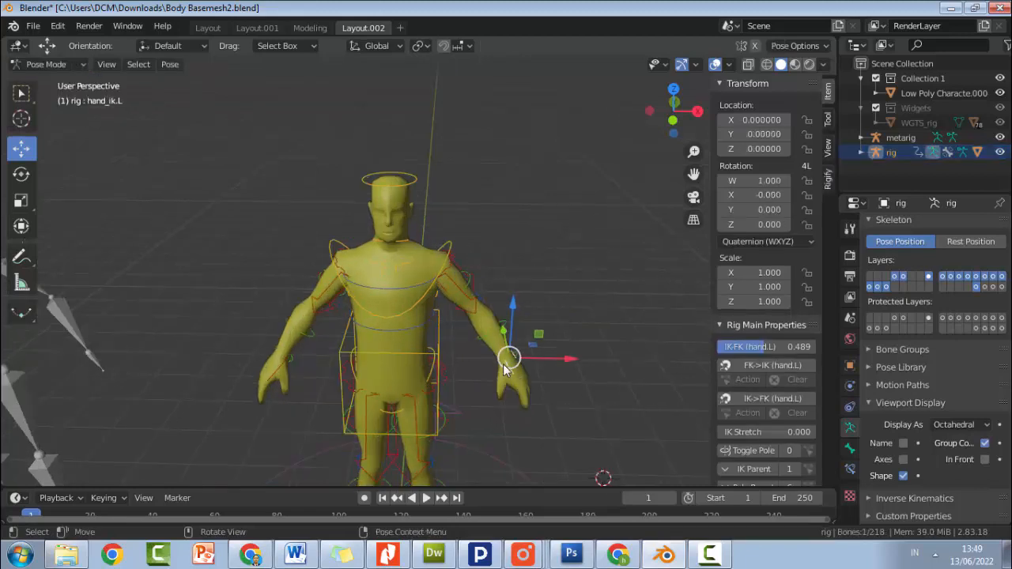
{"action": "scroll", "coordinate": [472, 341], "scroll_direction": "up", "scroll_amount": 2}
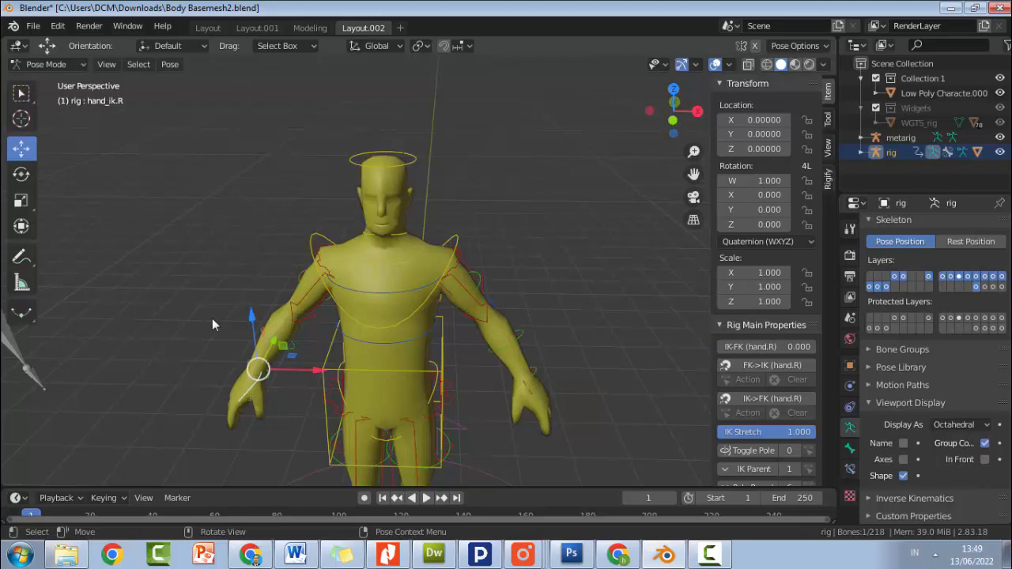
{"action": "left_click_drag", "start_coordinate": [252, 317], "coordinate": [259, 263]}
{"action": "key", "text": "ctrl+z"}
{"action": "left_click", "coordinate": [532, 394]}
{"action": "mouse_move", "coordinate": [523, 320]}
{"action": "left_mouse_down"}
{"action": "mouse_move", "coordinate": [549, 204]}
{"action": "mouse_move", "coordinate": [538, 335]}
{"action": "left_mouse_up"}
{"action": "right_click", "coordinate": [540, 317]}
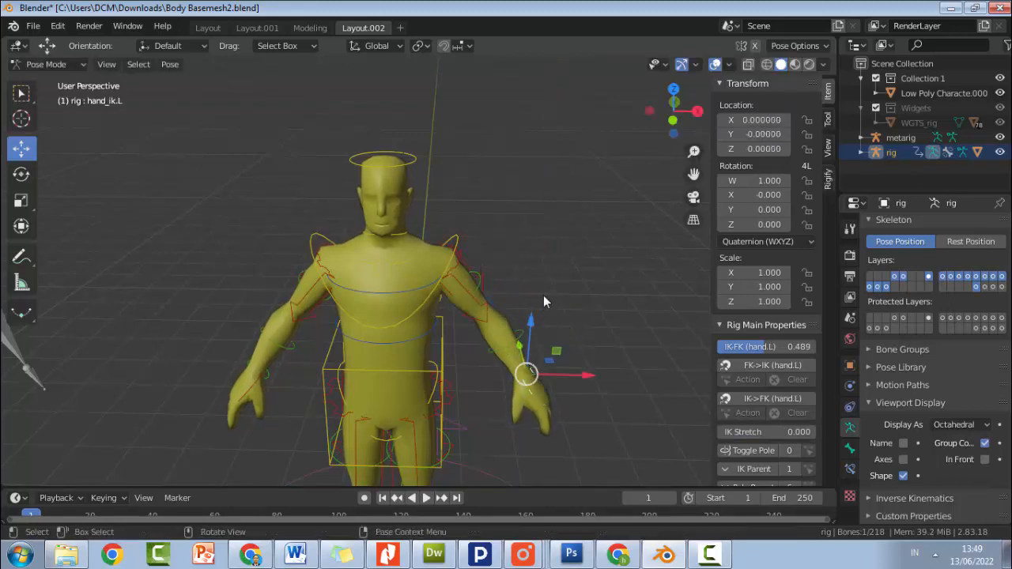
- Test rotating the left shin FK control, and cancel the rotation
{"action": "scroll", "coordinate": [447, 433], "scroll_direction": "down", "scroll_amount": 2}
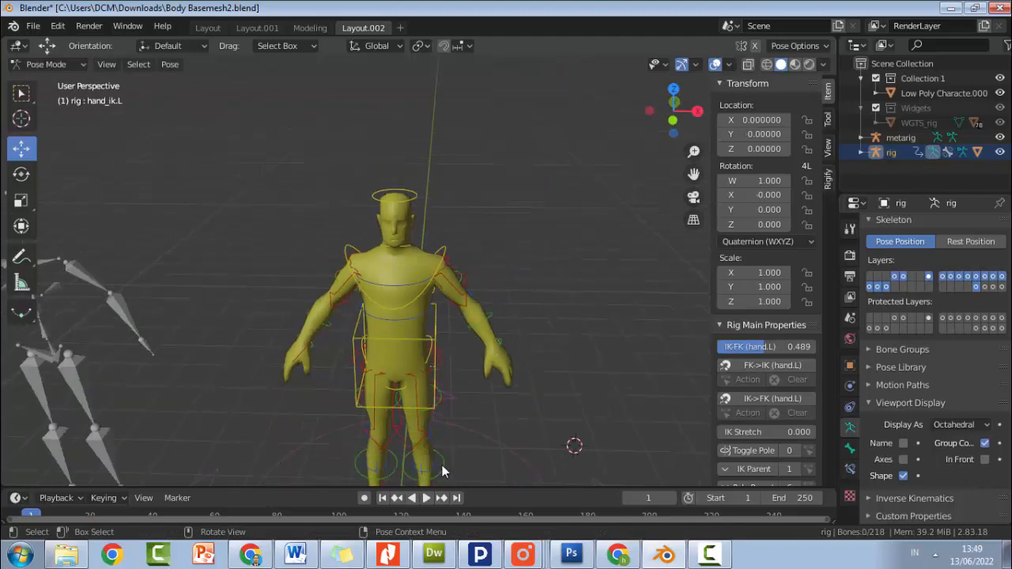
{"action": "left_click", "coordinate": [442, 467]}
{"action": "key", "text": "r"}
{"action": "right_click", "coordinate": [459, 428]}
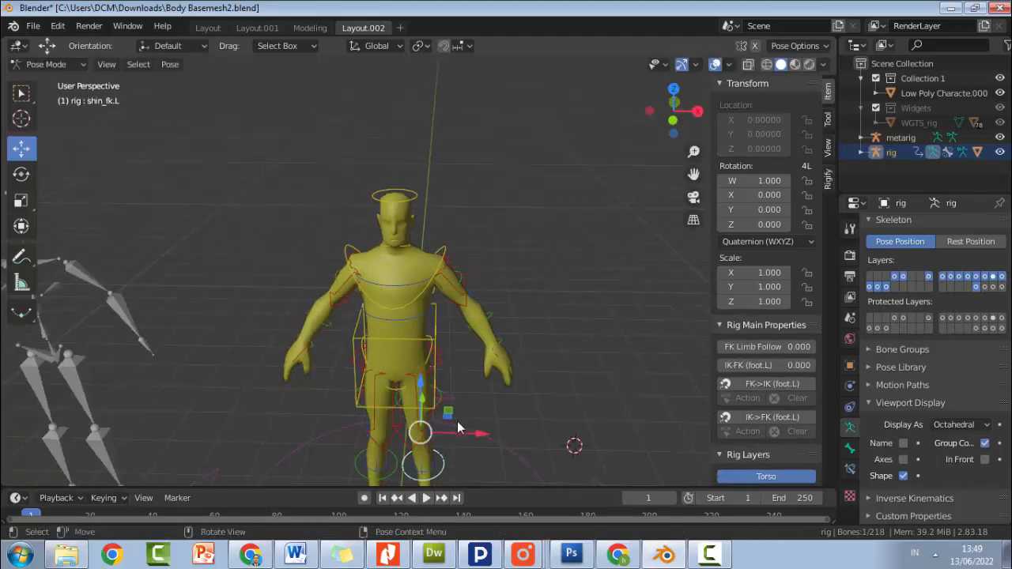
- Test moving the left foot IK control along the Z axis, and cancel the move
{"action": "middle_click_drag", "start_coordinate": [459, 449], "coordinate": [431, 431]}
{"action": "scroll", "coordinate": [407, 396], "scroll_direction": "down", "scroll_amount": 2}
{"action": "left_click", "coordinate": [429, 431]}
{"action": "key", "text": "g"}
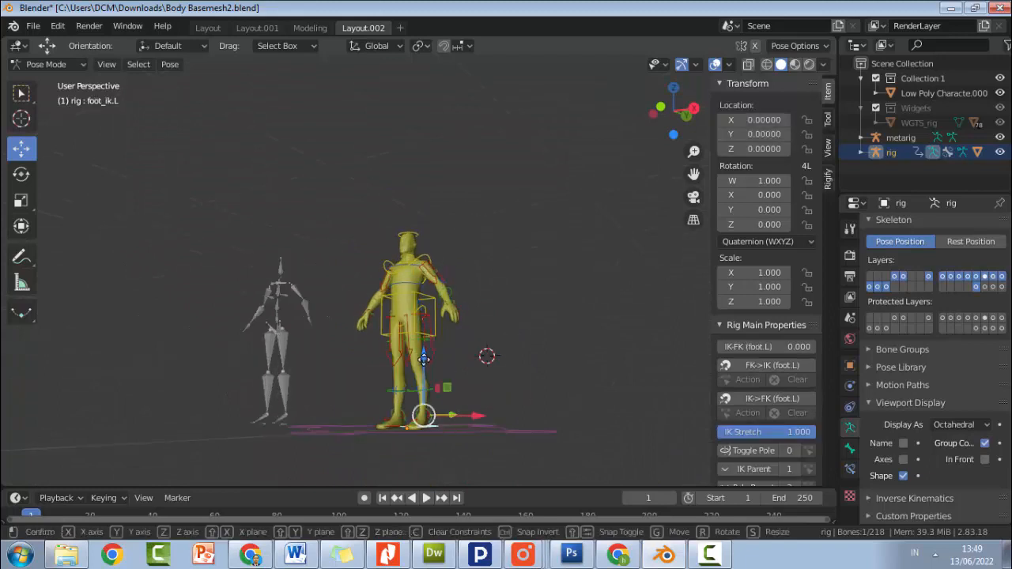
{"action": "key", "text": "z"}
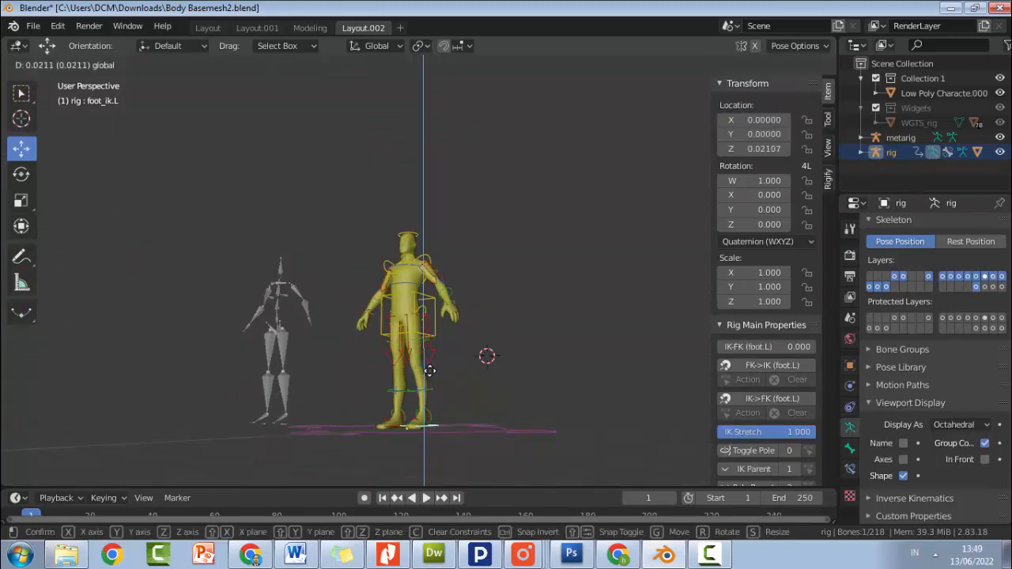
{"action": "left_click", "coordinate": [405, 409]}
- Test raising the right foot IK control along the Z axis, and cancel the move
{"action": "left_click", "coordinate": [389, 425]}
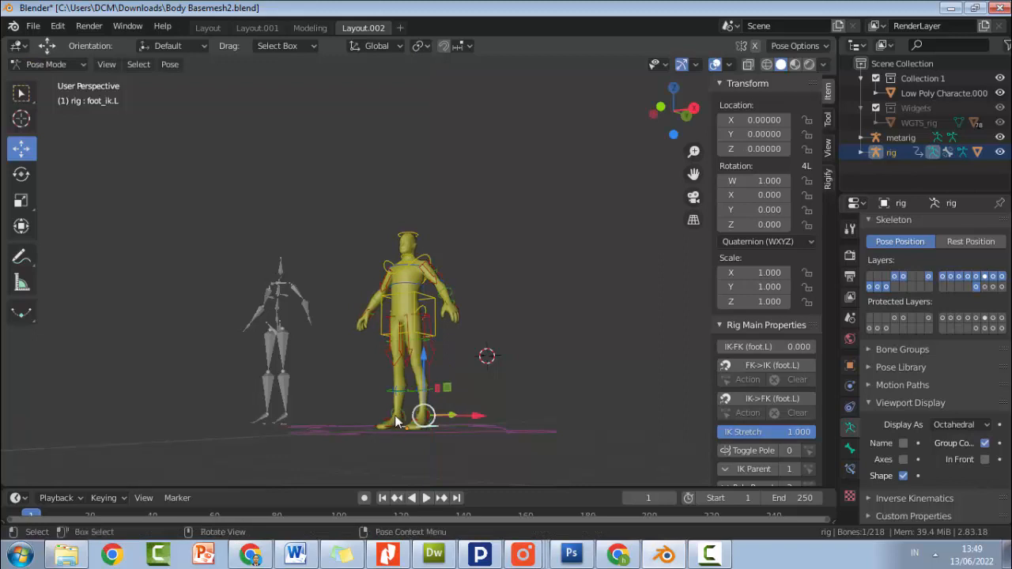
{"action": "left_click", "coordinate": [394, 416]}
{"action": "key", "text": "g"}
{"action": "key", "text": "z"}
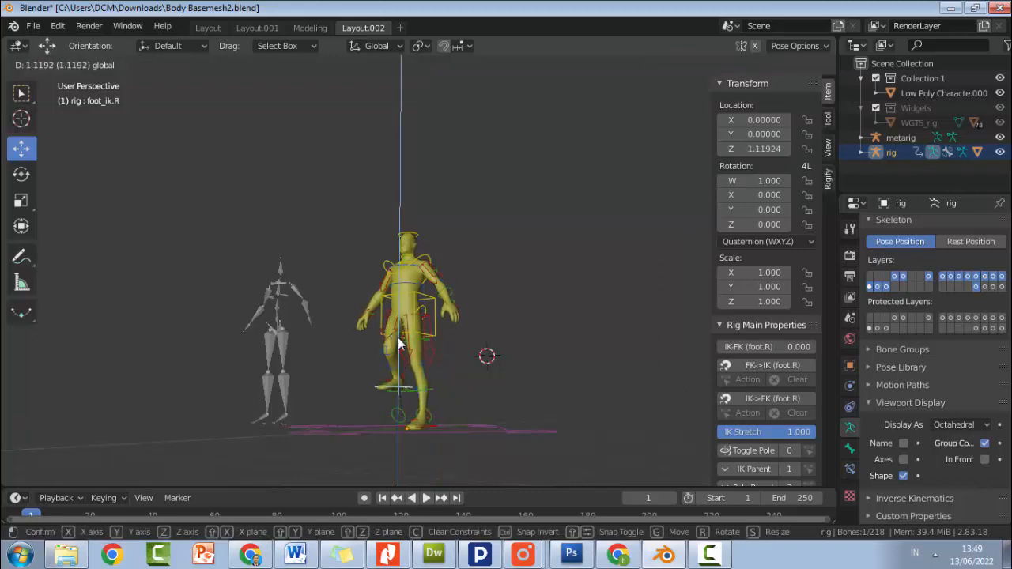
{"action": "key", "text": "Escape"}
- Test rotating the head control of the rig, and undo the rotation
{"action": "scroll", "coordinate": [450, 231], "scroll_direction": "up", "scroll_amount": 3}
{"action": "middle_click_drag", "start_coordinate": [450, 234], "coordinate": [419, 248]}
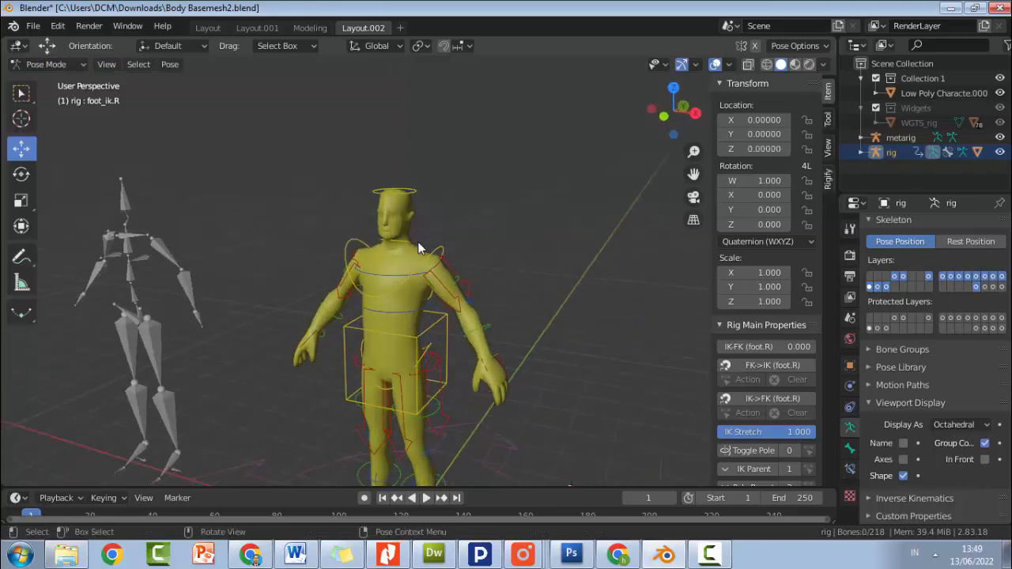
{"action": "left_click", "coordinate": [395, 198]}
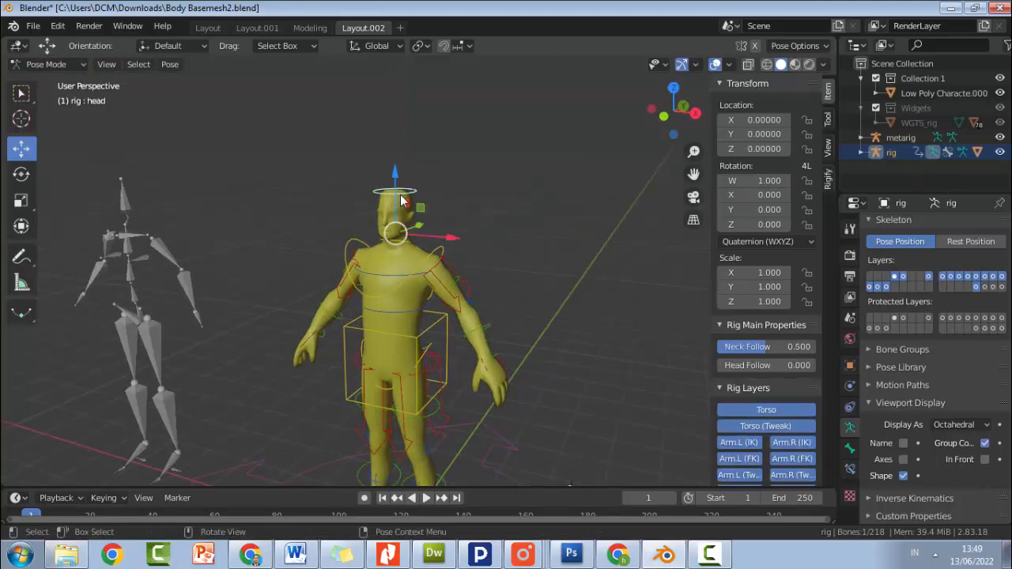
{"action": "key", "text": "r"}
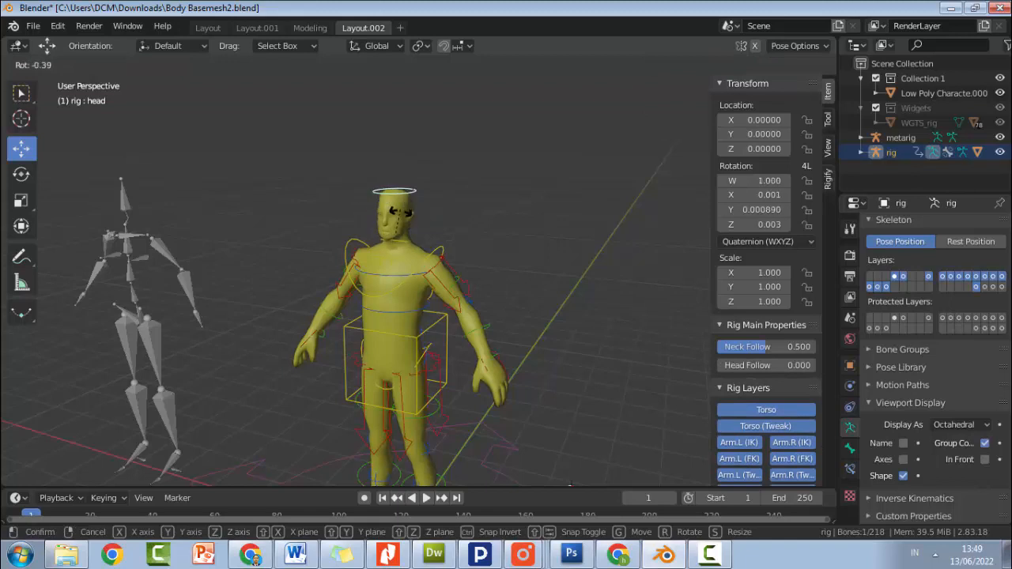
{"action": "left_click", "coordinate": [414, 221]}
{"action": "key", "text": "ctrl+z"}
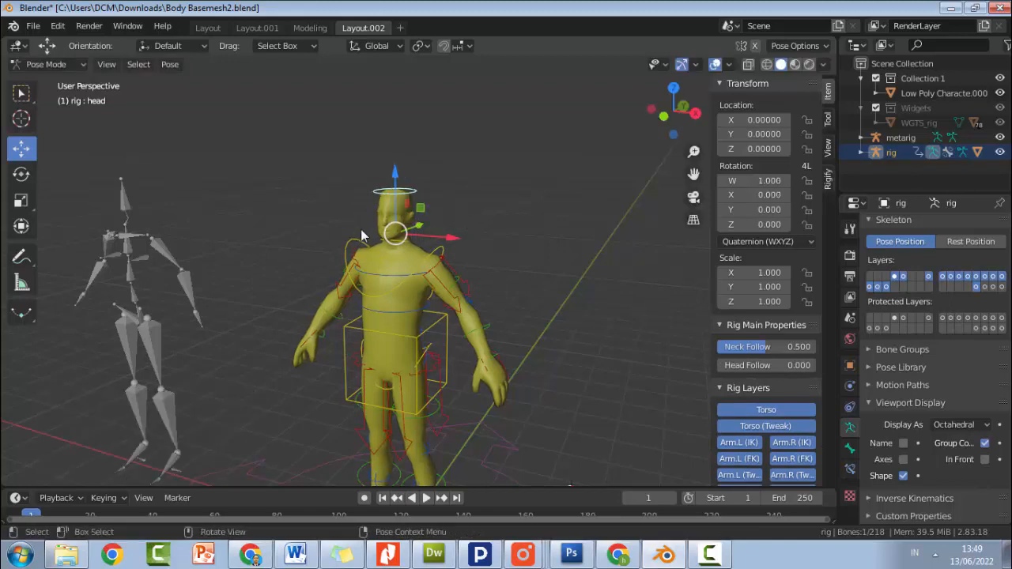
- Test rotating the neck control of the rig, and undo the rotation
{"action": "left_click", "coordinate": [393, 241]}
{"action": "left_click", "coordinate": [399, 239]}
{"action": "key", "text": "r"}
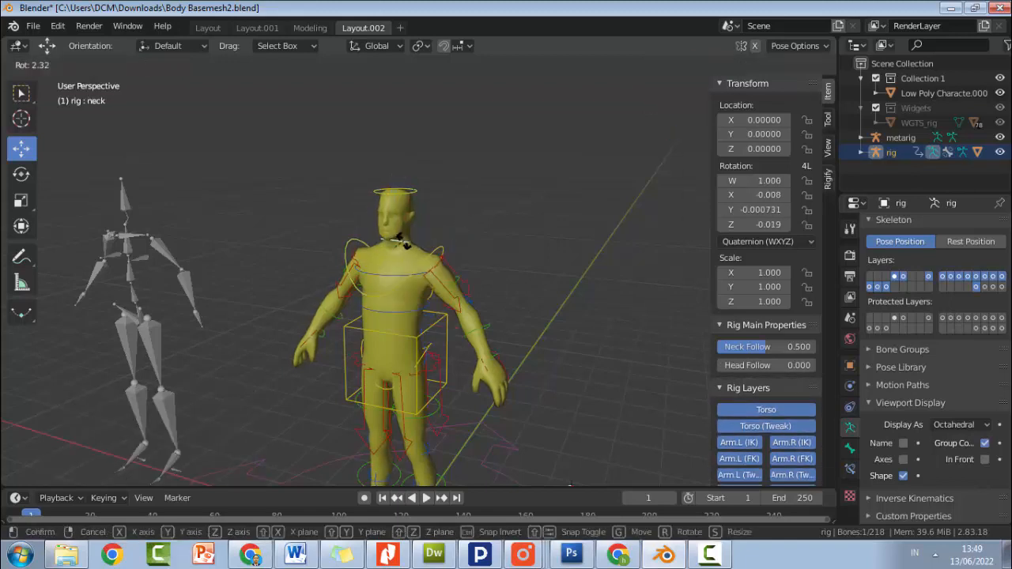
{"action": "left_click", "coordinate": [449, 220]}
{"action": "key", "text": "ctrl+z"}
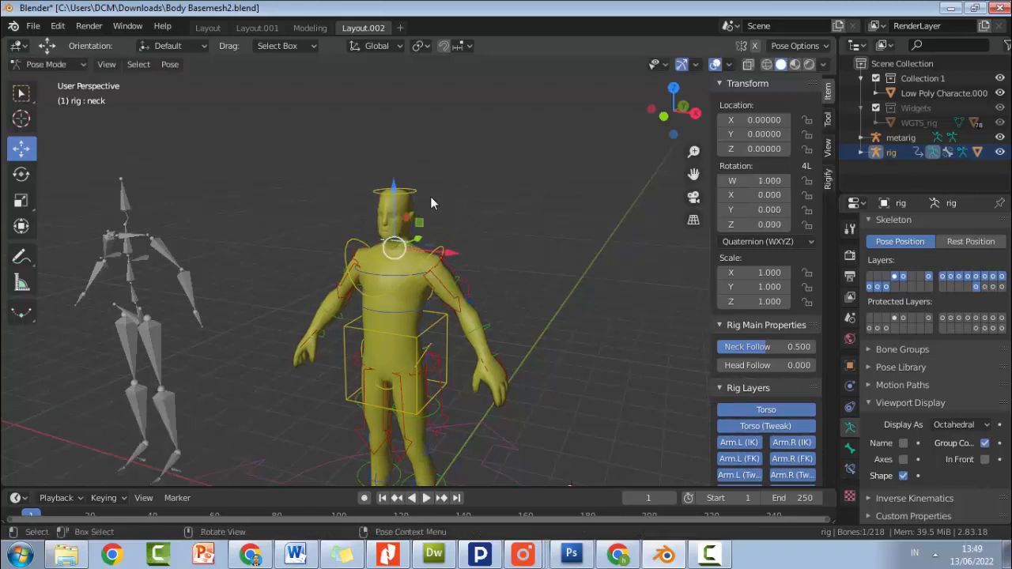
- Test rotating the chest control freely and with the Rotate tool's gizmo, undoing the rotations
{"action": "scroll", "coordinate": [427, 201], "scroll_direction": "up", "scroll_amount": 3}
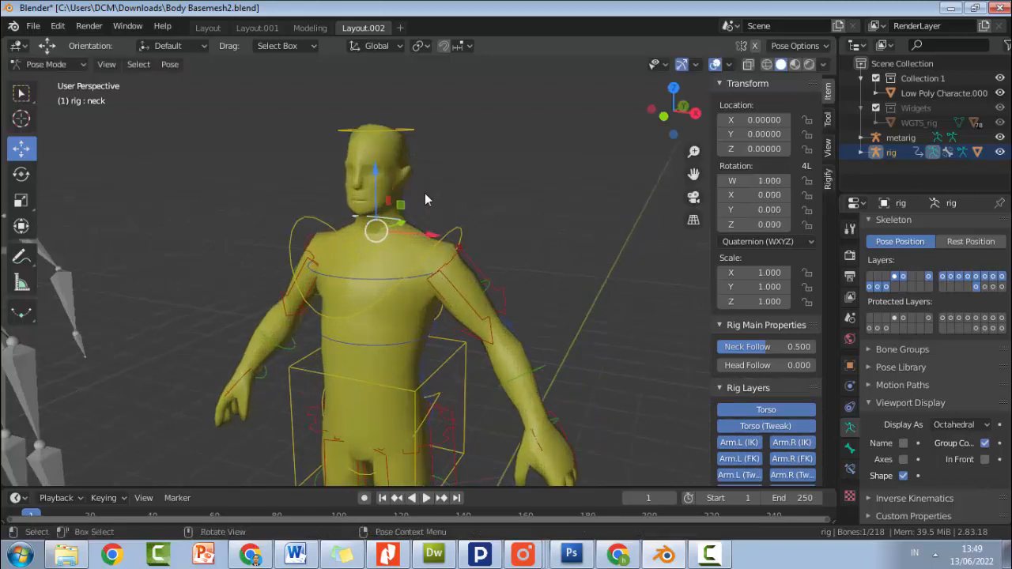
{"action": "left_click", "coordinate": [436, 241]}
{"action": "key", "text": "r"}
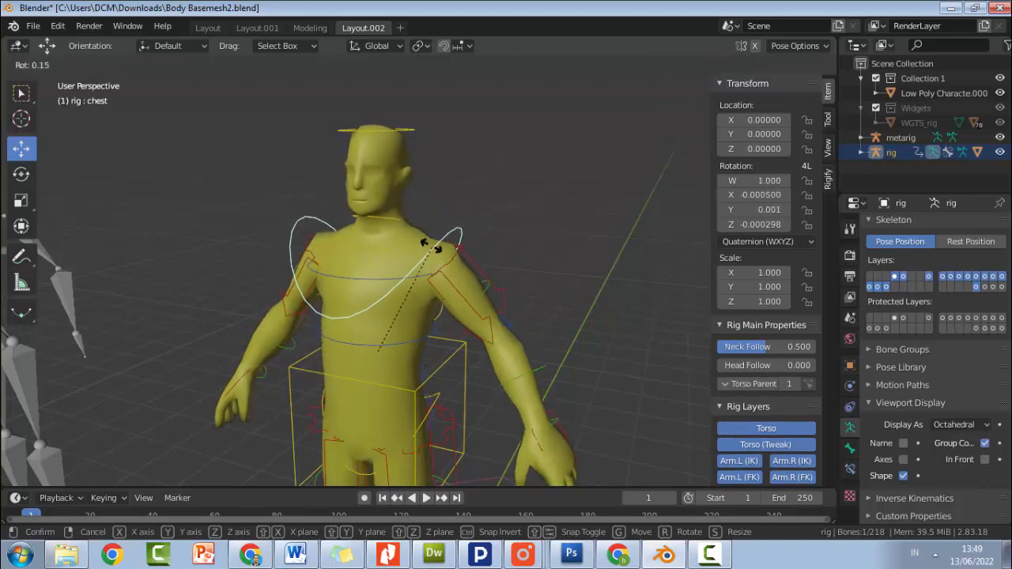
{"action": "left_click", "coordinate": [429, 241]}
{"action": "key", "text": "r"}
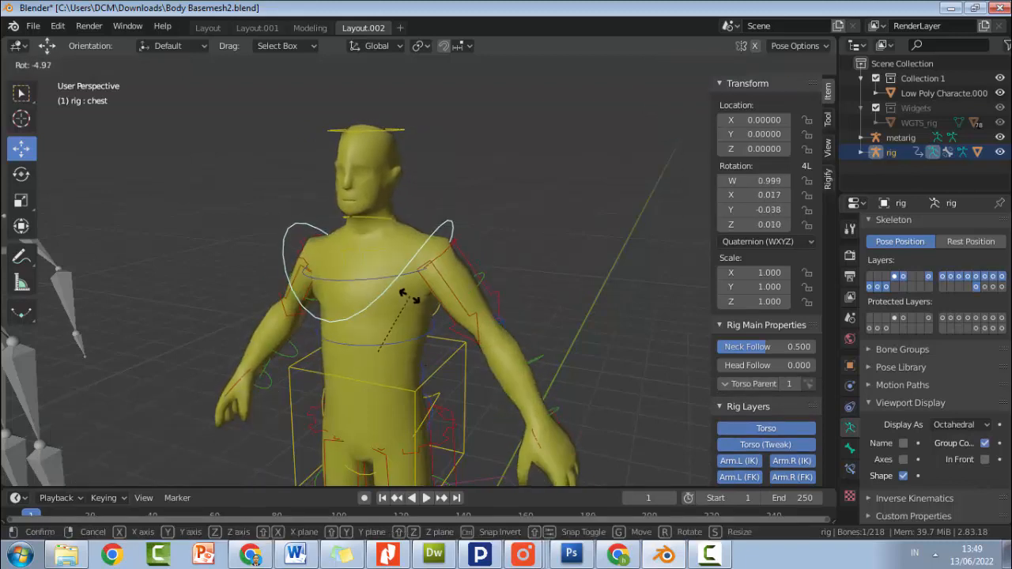
{"action": "left_click", "coordinate": [409, 294]}
{"action": "key", "text": "ctrl+z"}
{"action": "left_click", "coordinate": [22, 174]}
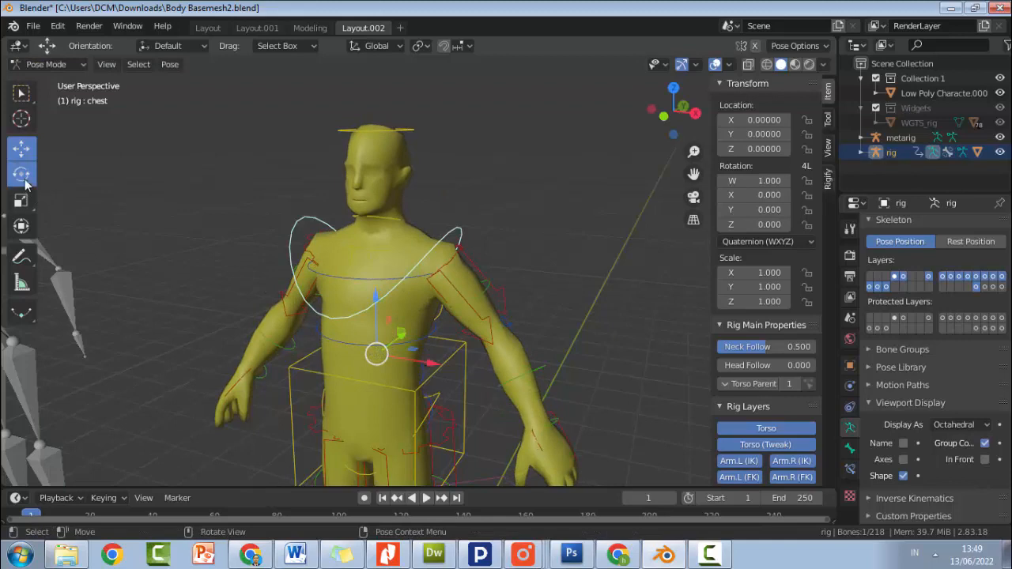
{"action": "mouse_move", "coordinate": [379, 377]}
{"action": "left_mouse_down"}
{"action": "mouse_move", "coordinate": [345, 375]}
{"action": "mouse_move", "coordinate": [377, 378]}
{"action": "left_mouse_up"}
{"action": "key", "text": "ctrl+z"}
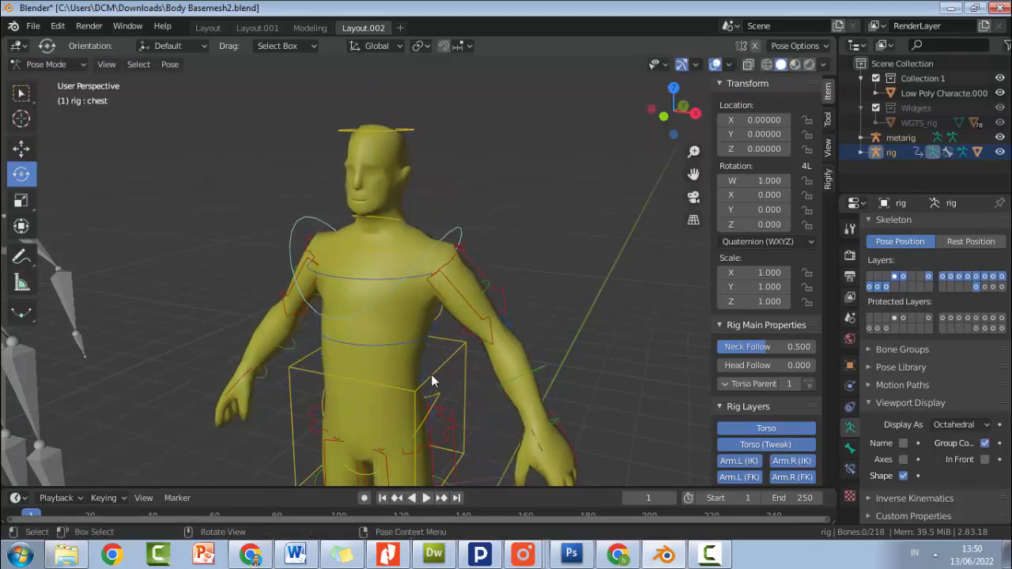
- Test rotating the torso control about -9.83° around the global Z axis, and undo the rotation
{"action": "left_click", "coordinate": [431, 374]}
{"action": "left_click_drag", "start_coordinate": [408, 440], "coordinate": [506, 370]}
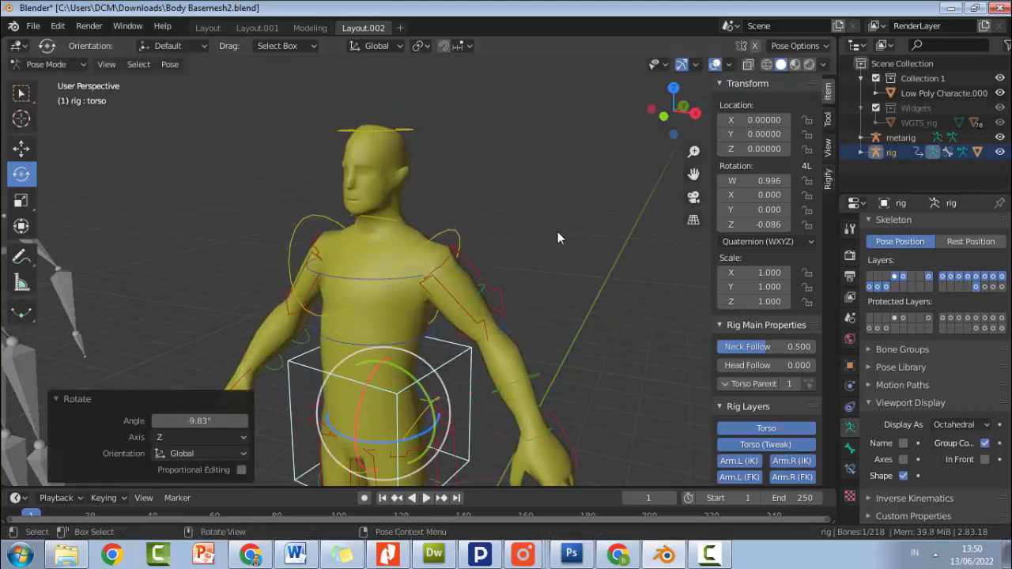
{"action": "key", "text": "ctrl+z"}
- Save the rigged character file under its existing name, Body Basemesh2.blend
{"action": "scroll", "coordinate": [542, 246], "scroll_direction": "down", "scroll_amount": 3}
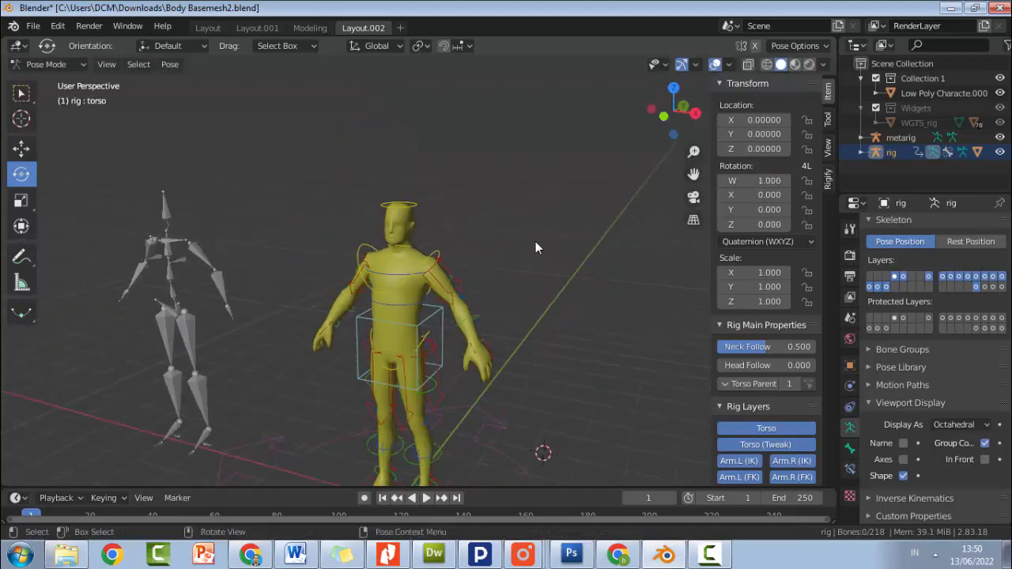
{"action": "key", "text": "ctrl+s"}
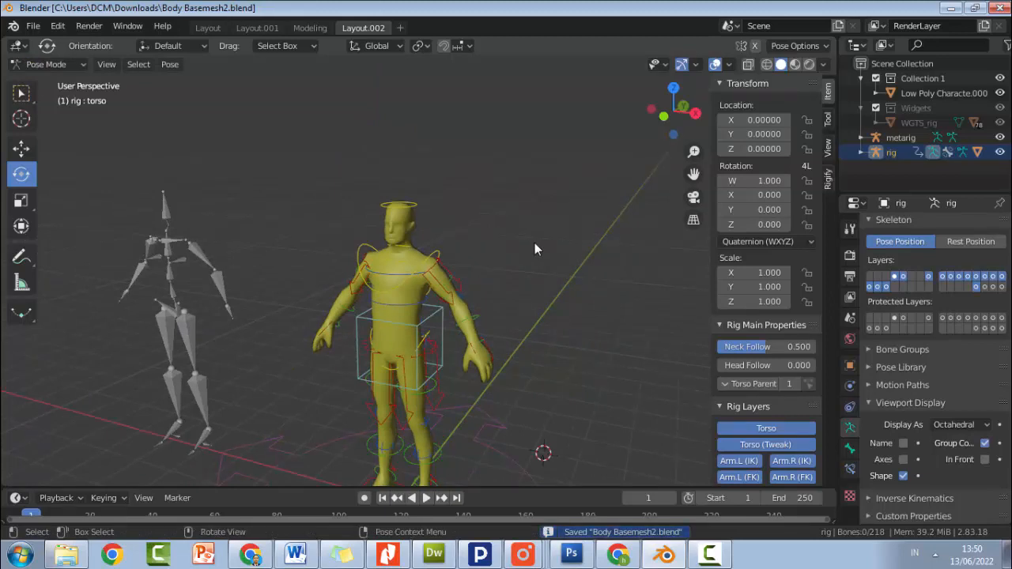